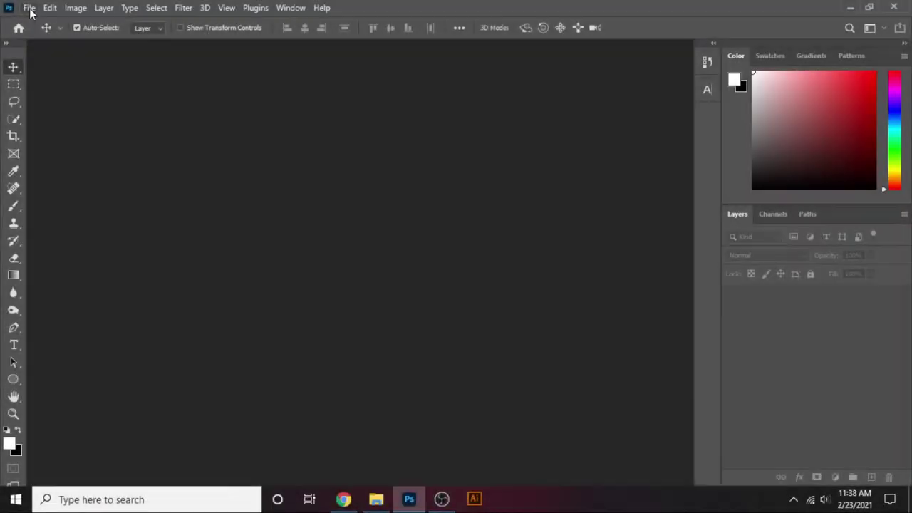
# Create a new 1200 × 1200 px, 300 ppi document with a white background.
pyautogui.click(29, 8)
pyautogui.click(40, 24)
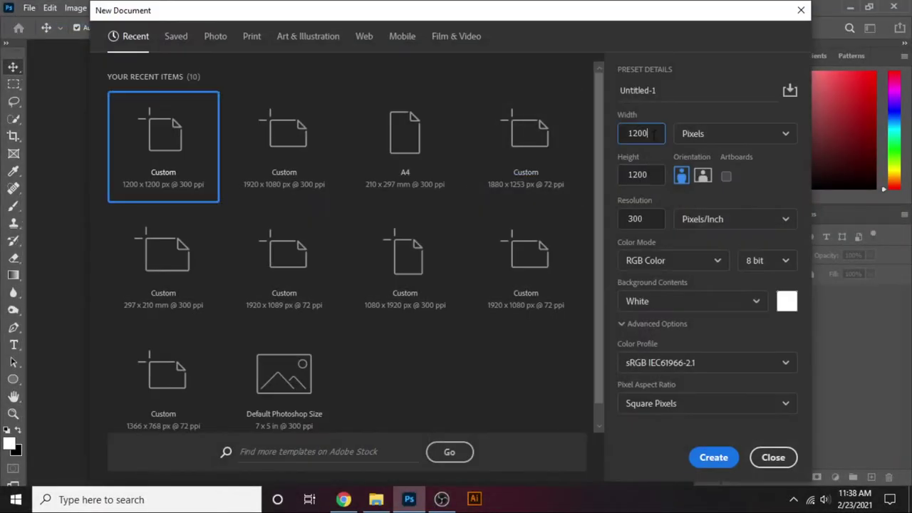
pyautogui.click(645, 174)
pyautogui.click(713, 457)
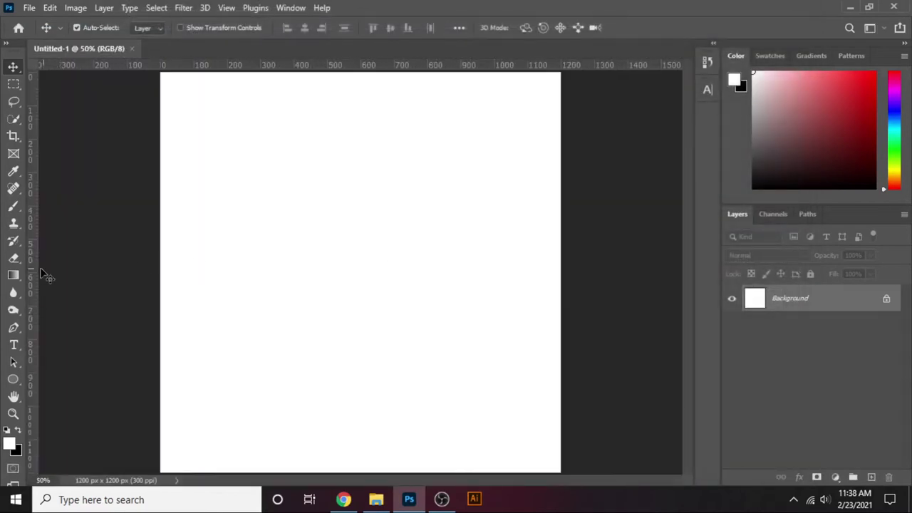
# Pick the Gradient tool and set the gradient's left stop to red #d20000.
pyautogui.click(12, 275)
pyautogui.click(101, 31)
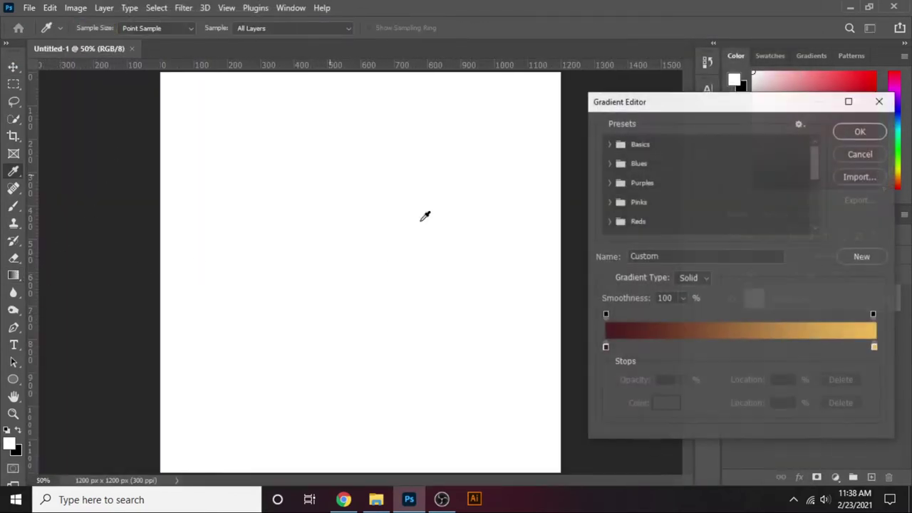
pyautogui.click(605, 348)
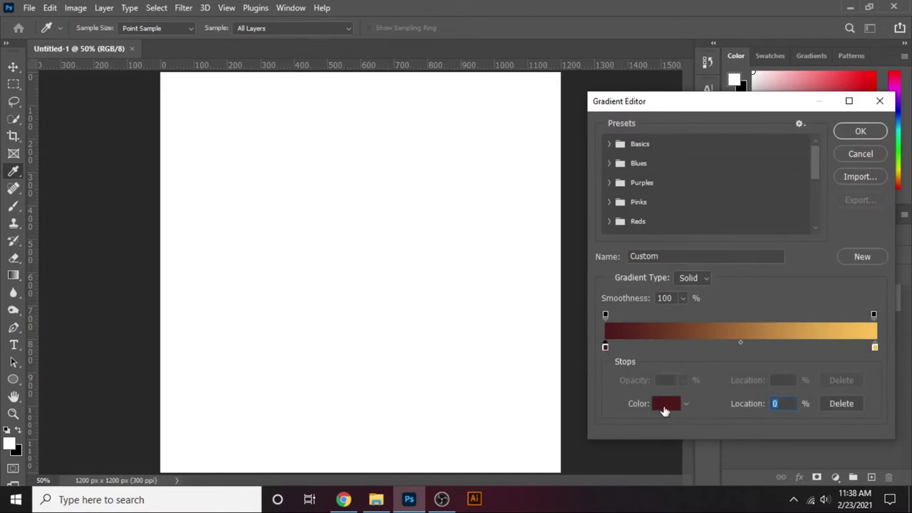
pyautogui.click(664, 411)
pyautogui.write('d')
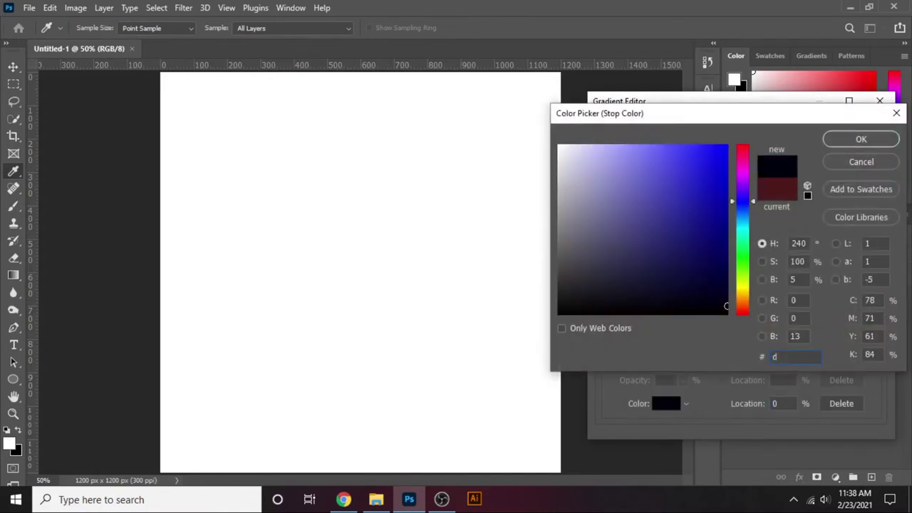
pyautogui.write('20')
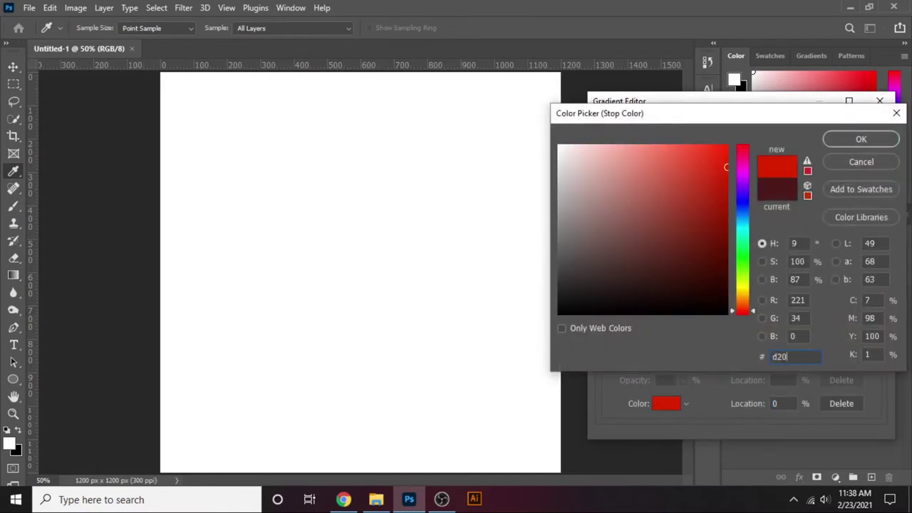
pyautogui.write('000')
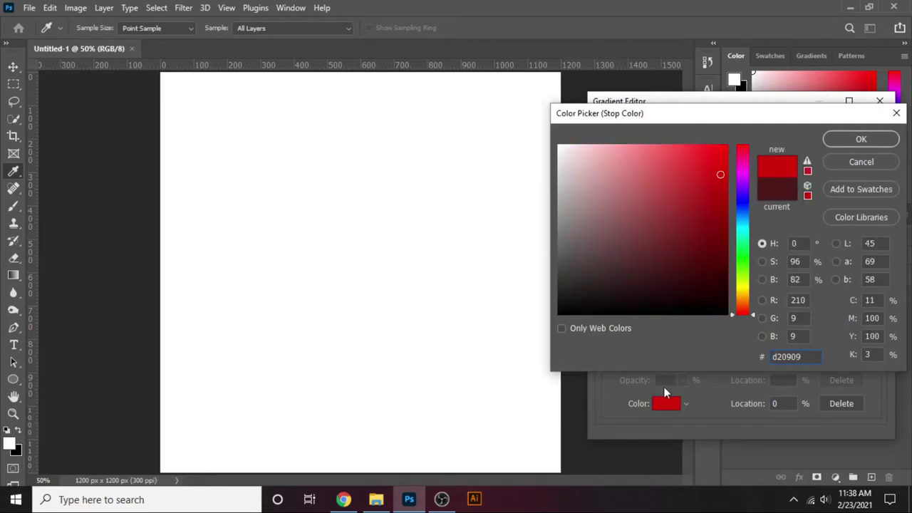
pyautogui.press('Return')
# Set the right stop to orange #ffa500 and fill the canvas top to bottom.
pyautogui.click(874, 348)
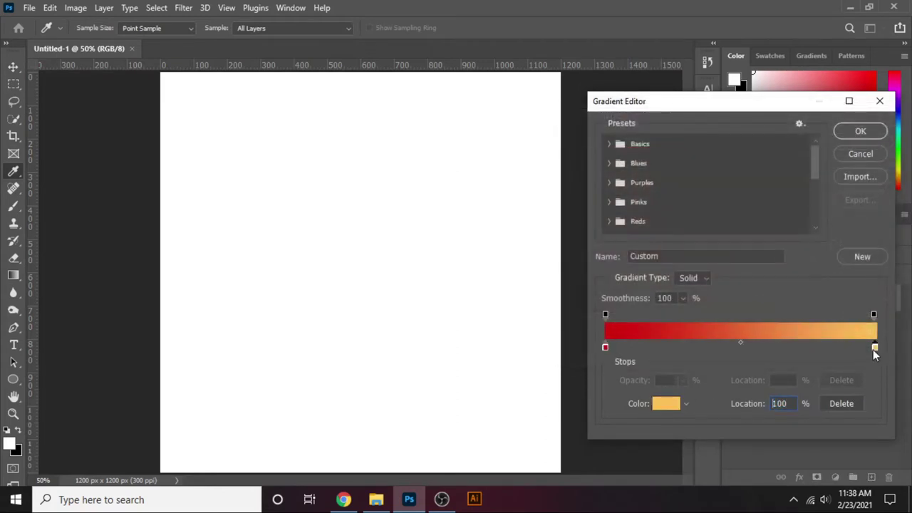
pyautogui.click(674, 403)
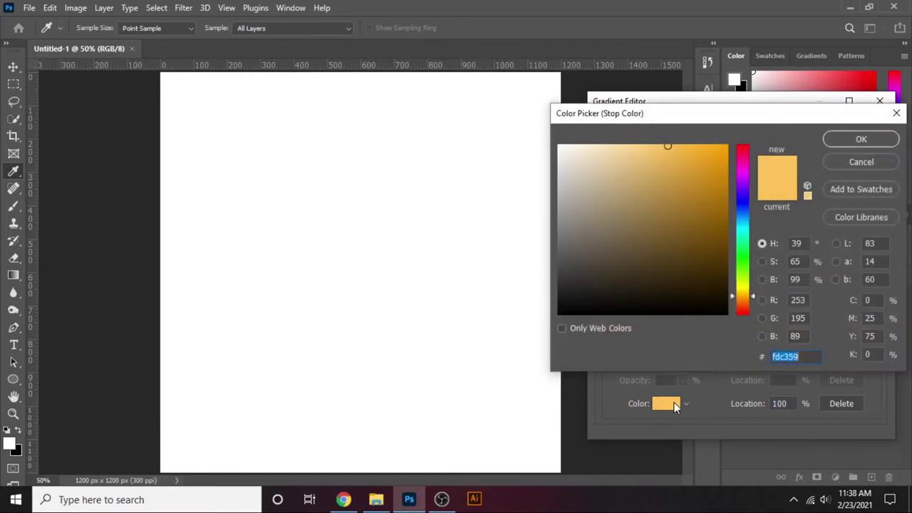
pyautogui.write('ffa5')
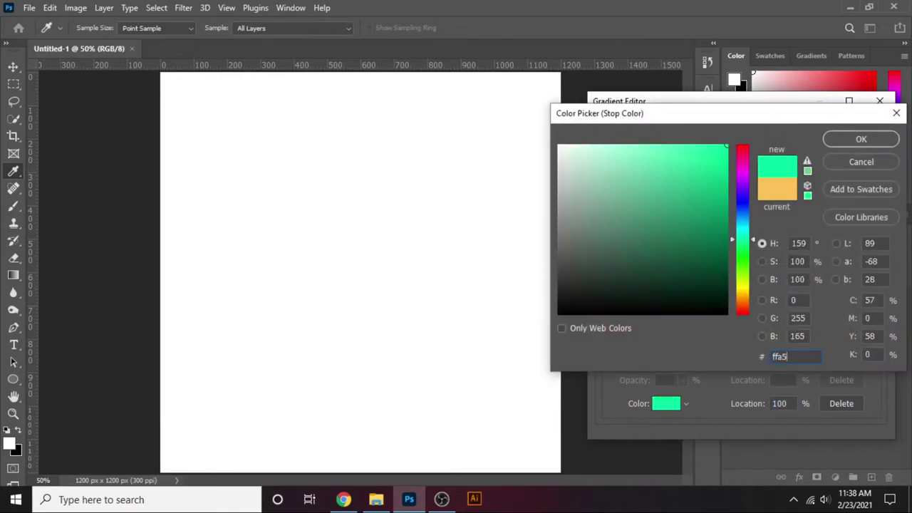
pyautogui.write('00')
pyautogui.press('Return')
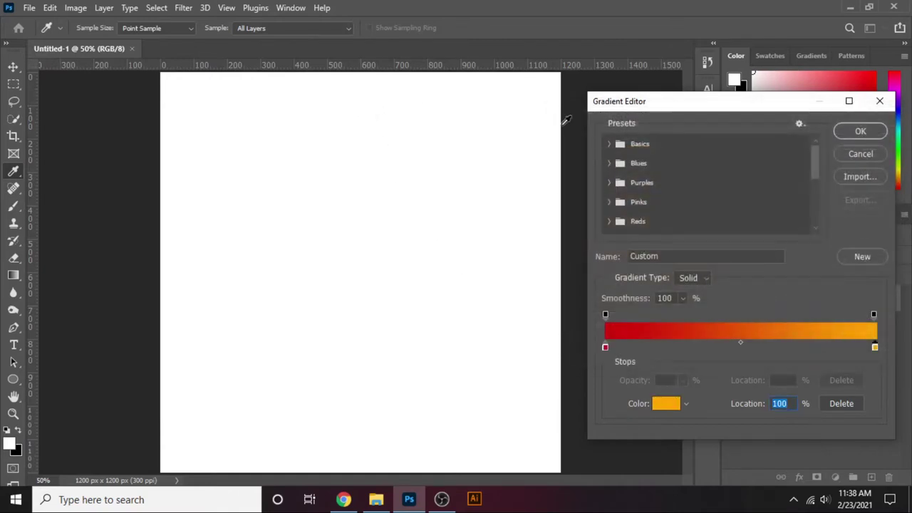
pyautogui.click(853, 130)
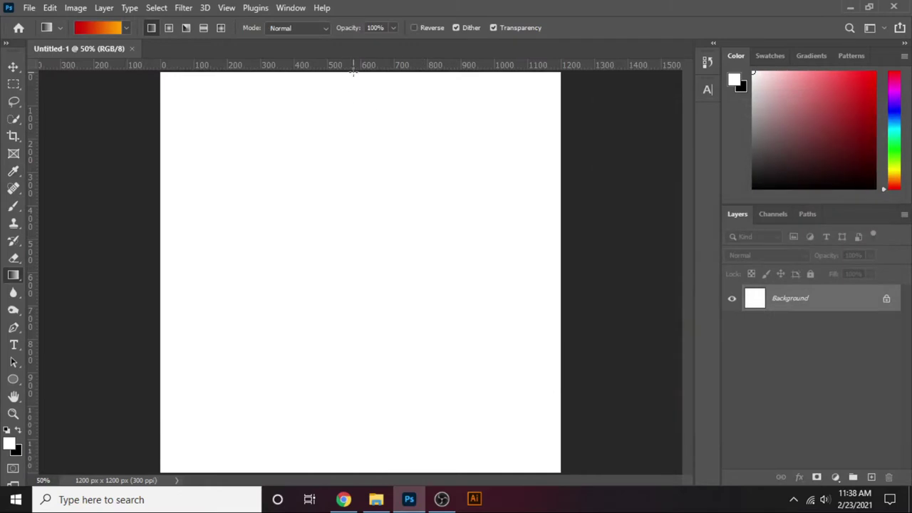
pyautogui.moveTo(353, 72); pyautogui.dragTo(356, 472)
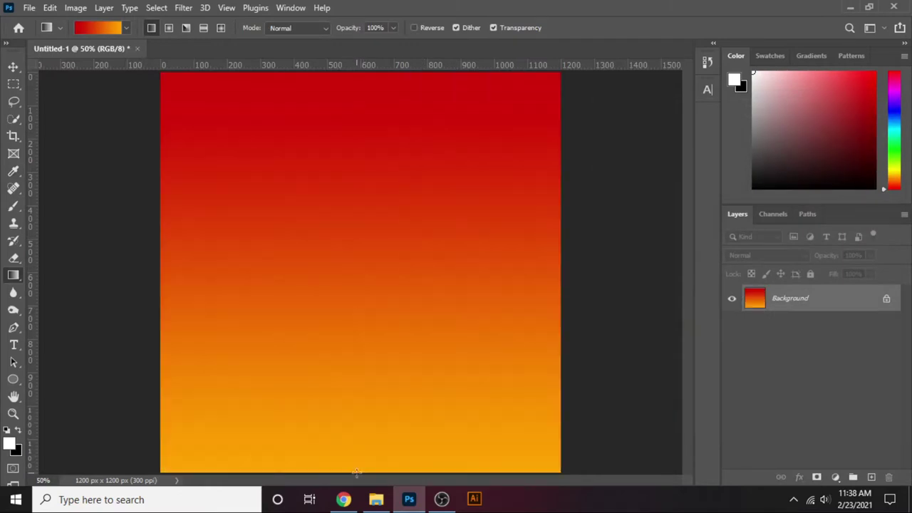
pyautogui.click(13, 68)
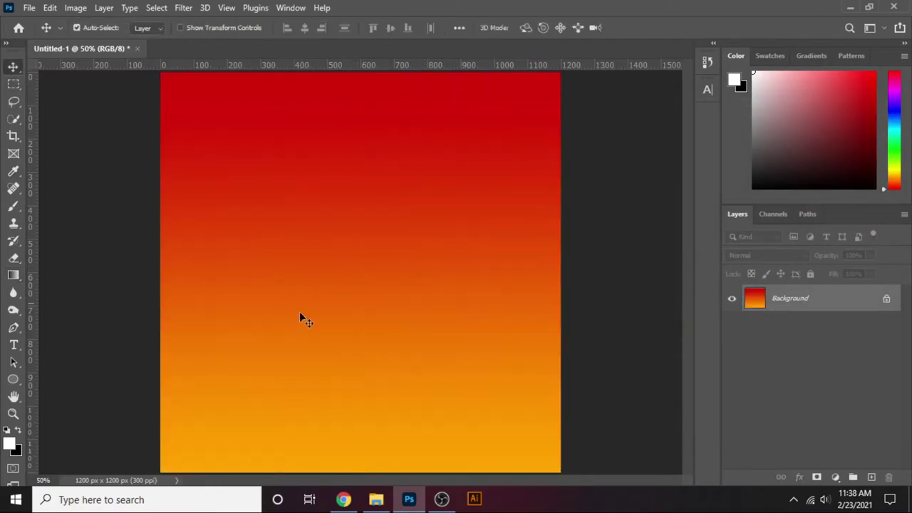
# Place the Wood Floring image on the canvas and nudge it downward.
pyautogui.click(373, 501)
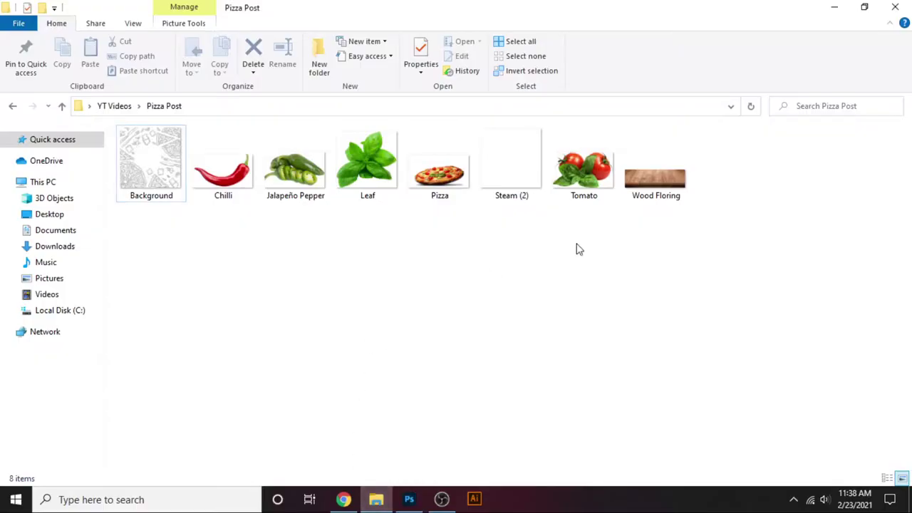
pyautogui.moveTo(652, 175)
pyautogui.mouseDown()
pyautogui.moveTo(421, 422)
pyautogui.moveTo(382, 403)
pyautogui.mouseUp()
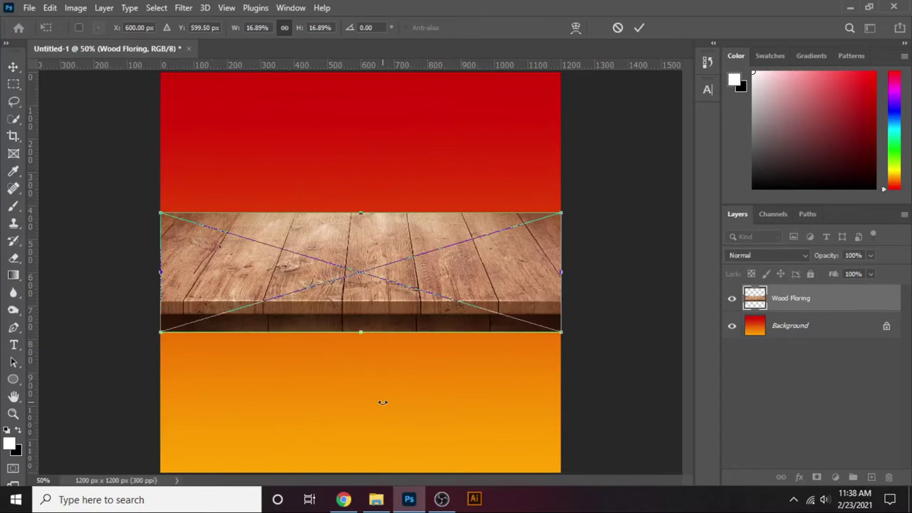
pyautogui.click(639, 28)
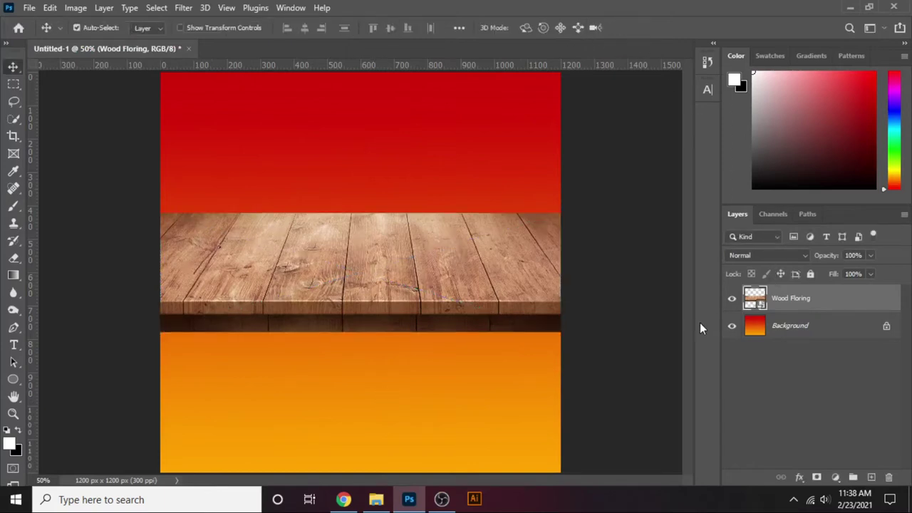
pyautogui.hotkey('shift', 'Down')
pyautogui.hotkey('shift', 'Down')
pyautogui.hotkey('shift', 'Down')
pyautogui.hotkey('shift', 'Down')
pyautogui.hotkey('shift', 'Down')
pyautogui.hotkey('shift', 'Down')
pyautogui.hotkey('shift', 'Down')
pyautogui.hotkey('shift', 'Down')
pyautogui.hotkey('shift', 'Down')
pyautogui.hotkey('shift', 'Down')
pyautogui.hotkey('shift', 'Down')
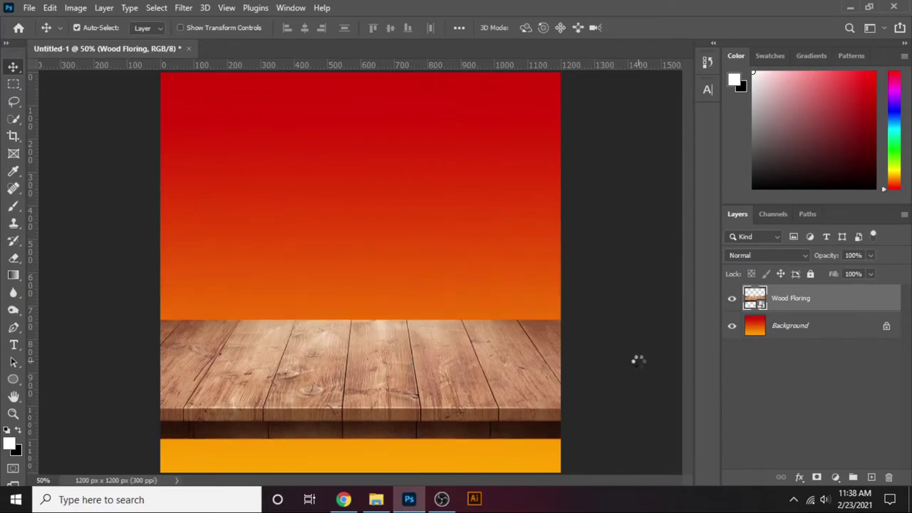
pyautogui.hotkey('shift', 'Down')
pyautogui.hotkey('shift', 'Down')
pyautogui.hotkey('shift', 'Down')
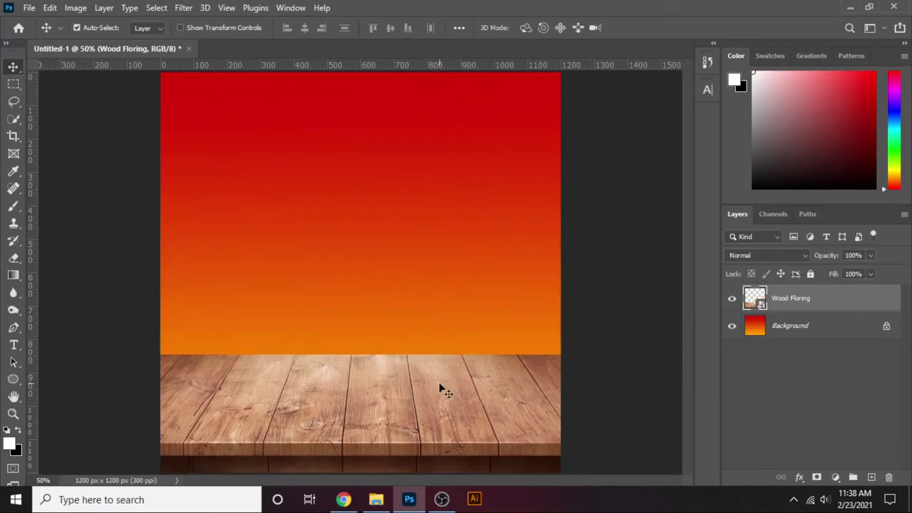
# Squash the wood floor strip to a shorter height with Free Transform.
pyautogui.hotkey('ctrl', 't')
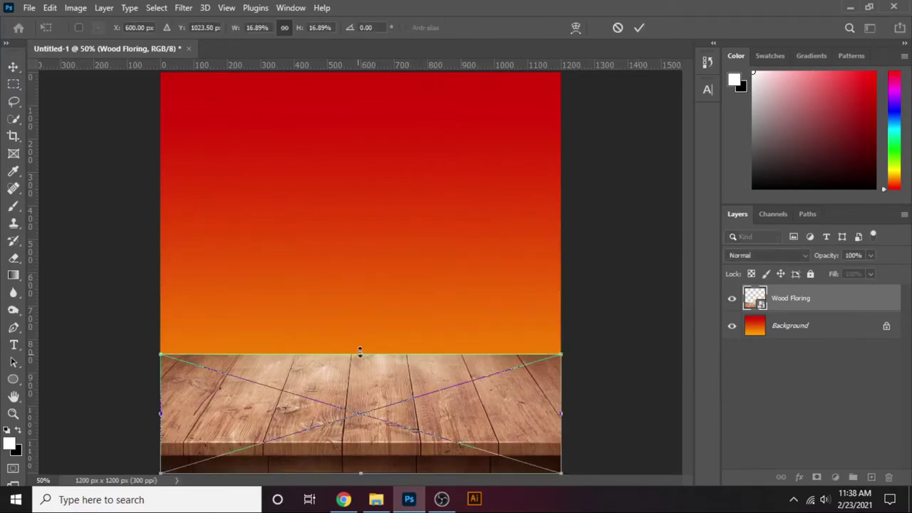
pyautogui.moveTo(359, 350); pyautogui.dragTo(363, 382)
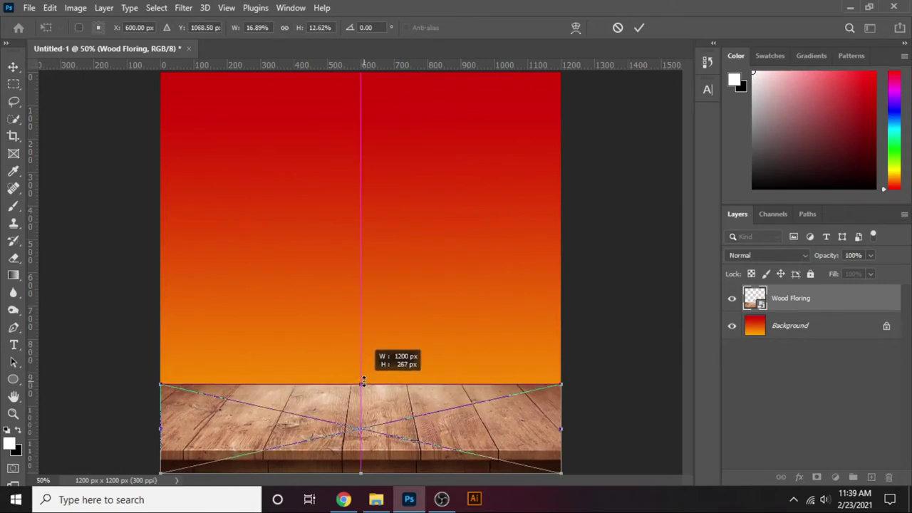
pyautogui.press('Return')
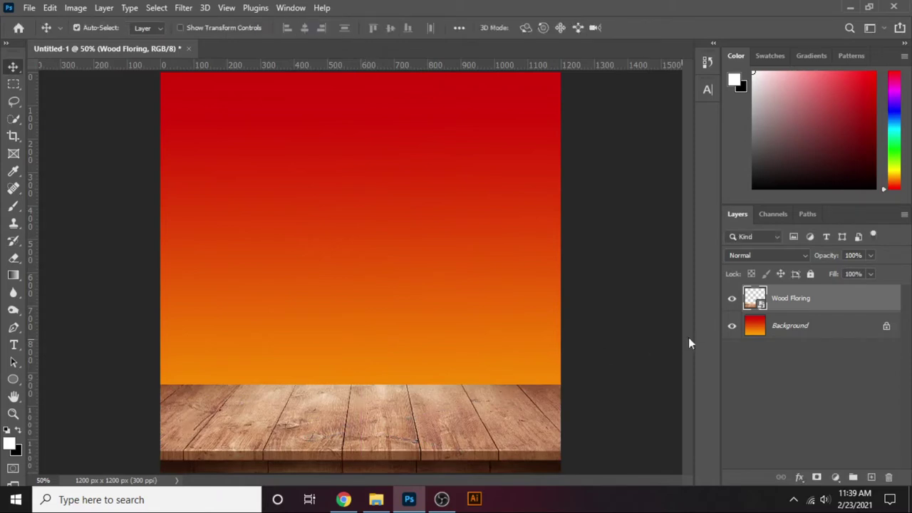
# Rasterize the Wood Floring layer.
pyautogui.rightClick(797, 307)
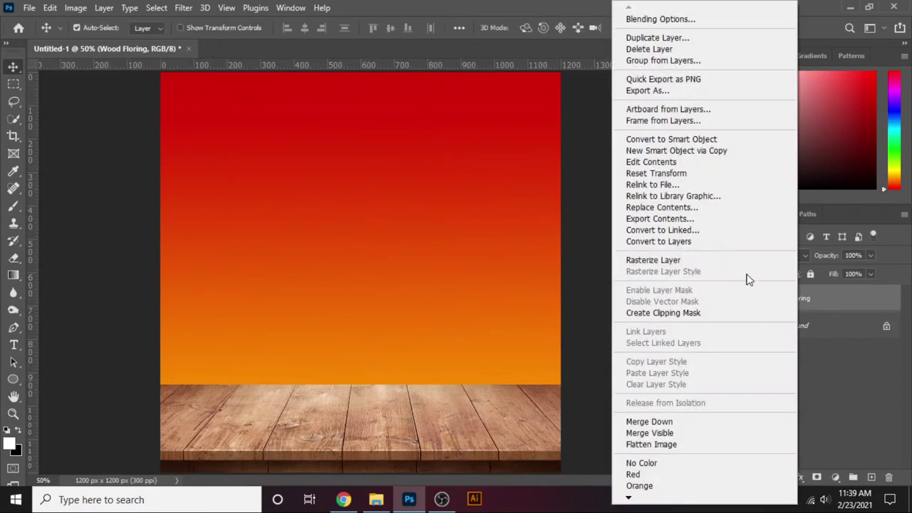
pyautogui.click(670, 260)
pyautogui.click(644, 303)
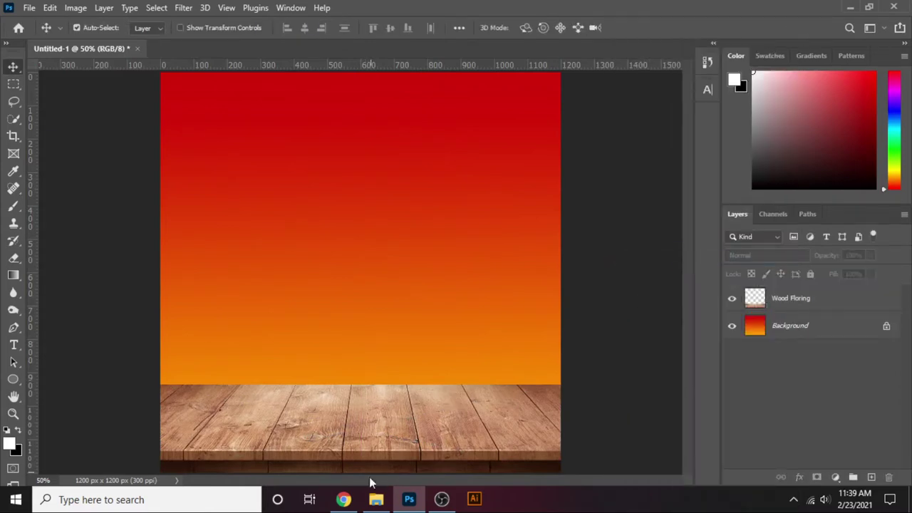
# Place the Background pattern image and move its layer below the wood floor.
pyautogui.click(377, 498)
pyautogui.click(503, 161)
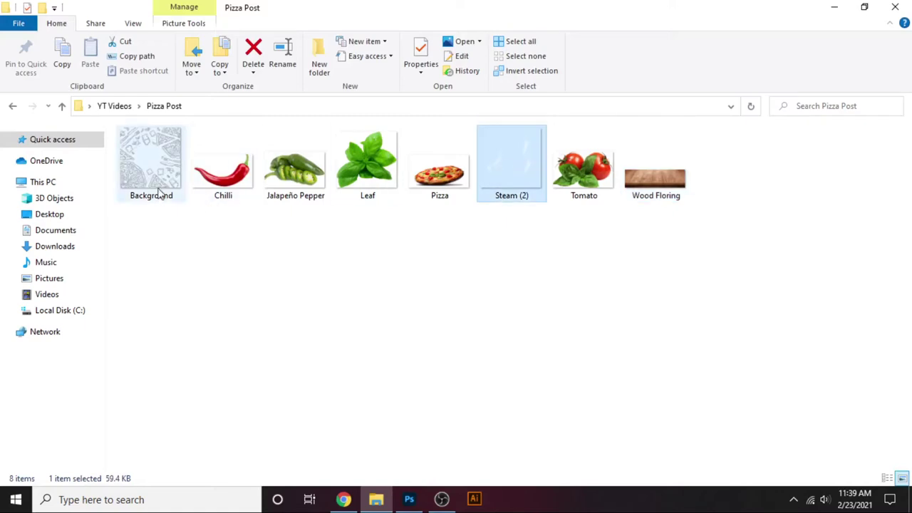
pyautogui.moveTo(161, 193); pyautogui.dragTo(377, 316)
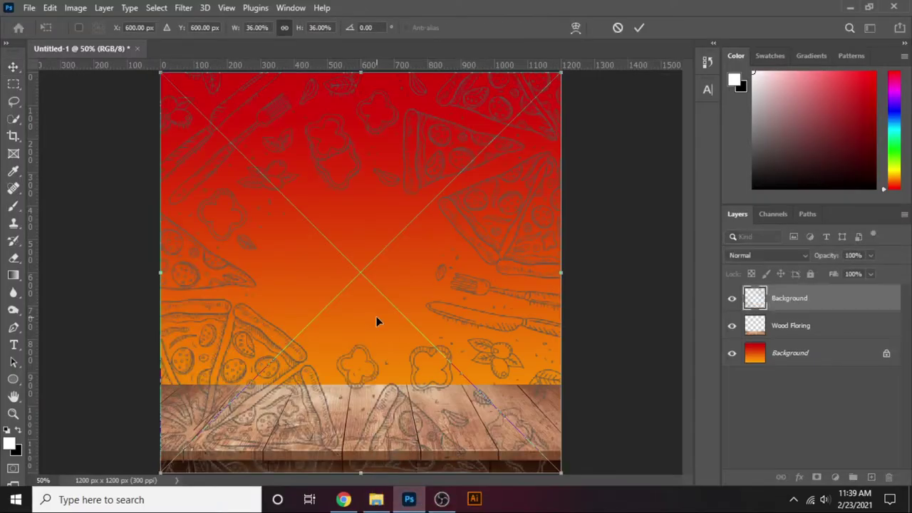
pyautogui.click(638, 28)
pyautogui.moveTo(789, 305); pyautogui.dragTo(797, 345)
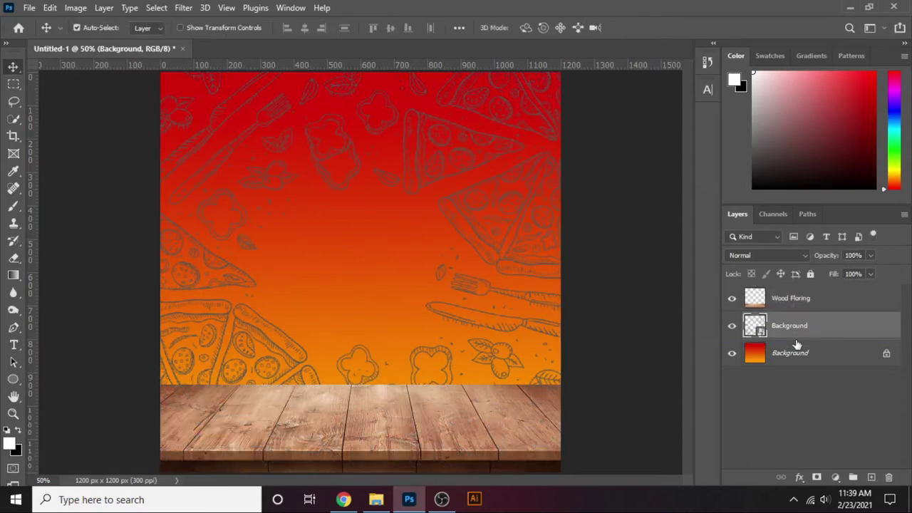
# Rasterize the pattern layer and set it to Subtract blending at 10% opacity.
pyautogui.rightClick(789, 322)
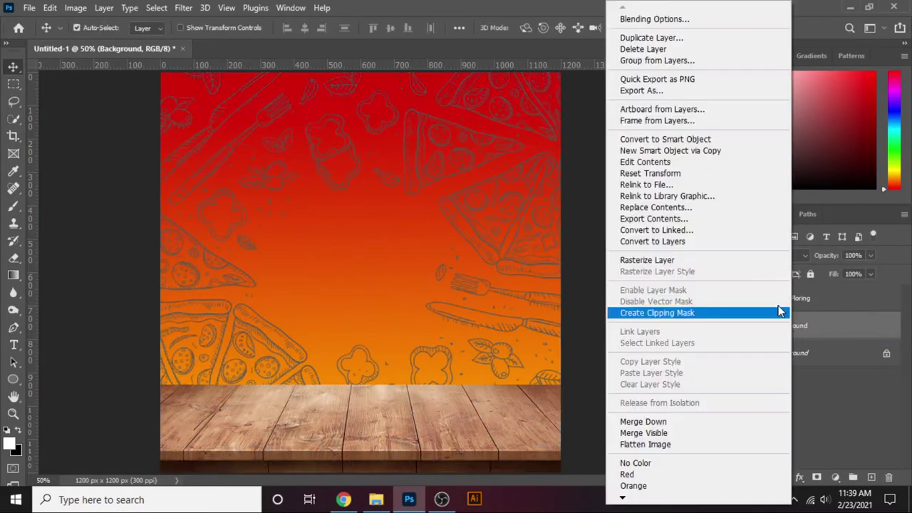
pyautogui.click(695, 261)
pyautogui.click(775, 258)
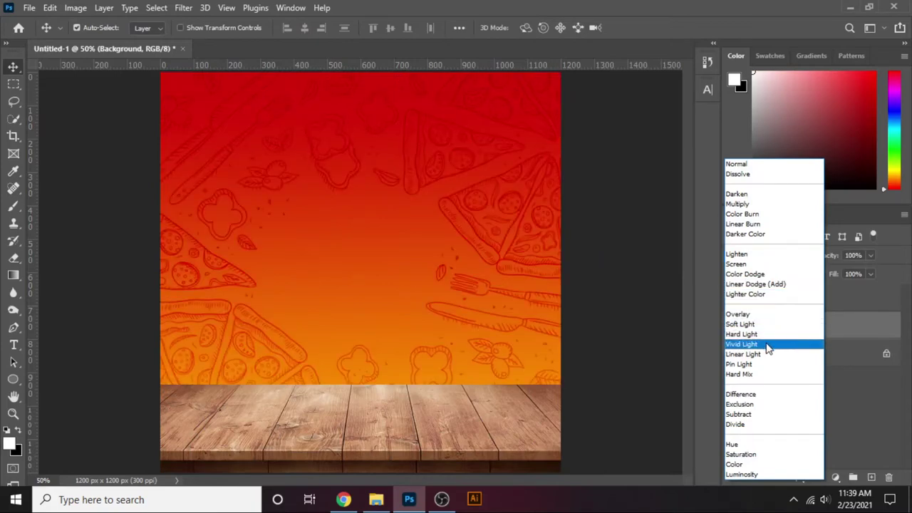
pyautogui.click(761, 415)
pyautogui.click(853, 255)
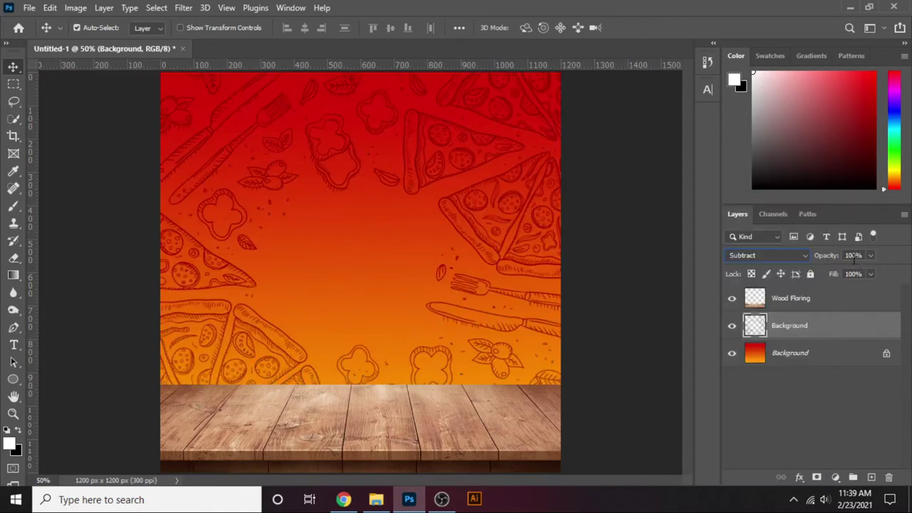
pyautogui.write('10')
pyautogui.press('Return')
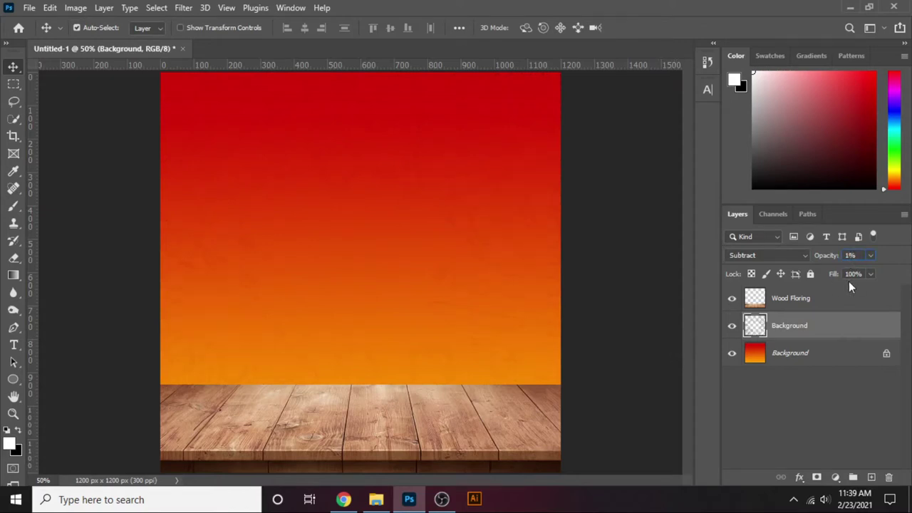
pyautogui.click(628, 367)
pyautogui.click(786, 310)
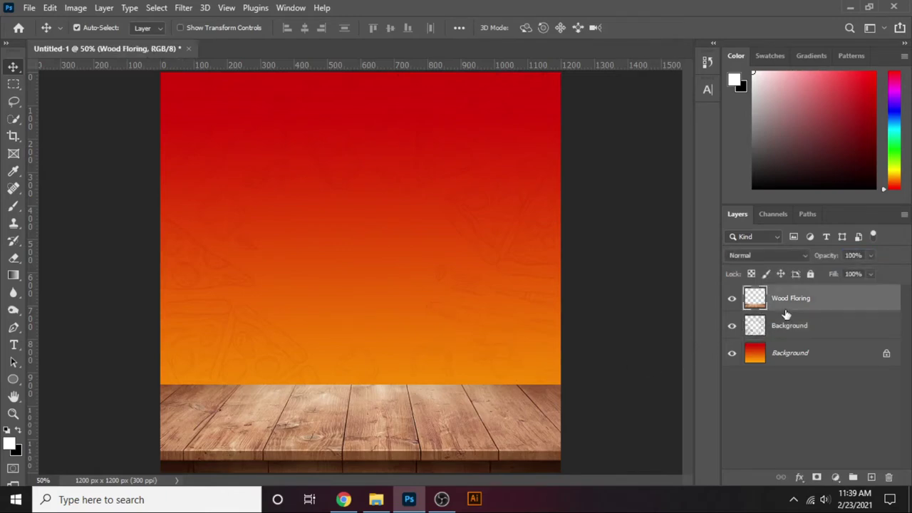
# Drag the Chilli, Jalapeño Pepper, Leaf, Pizza, Steam (2) and Tomato images into the poster.
pyautogui.click(376, 500)
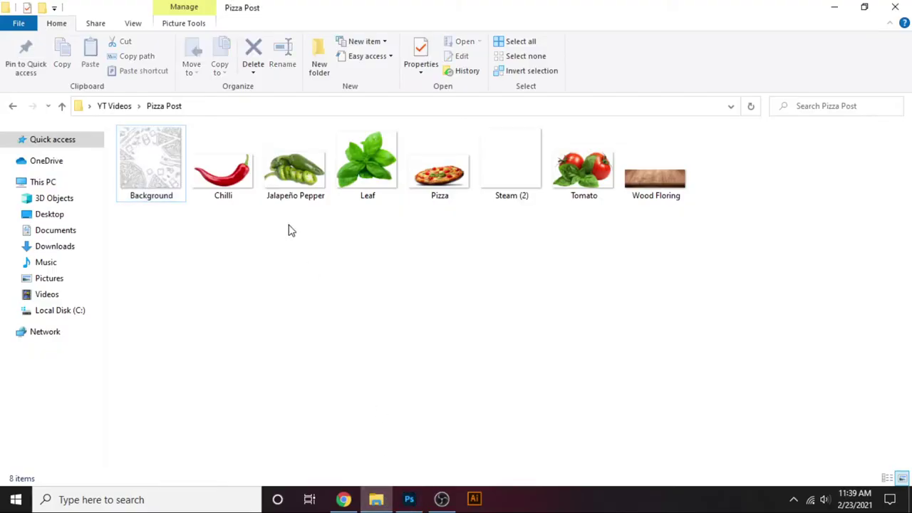
pyautogui.click(243, 190)
pyautogui.keyDown('ctrl'); pyautogui.click(295, 171); pyautogui.keyUp('ctrl')
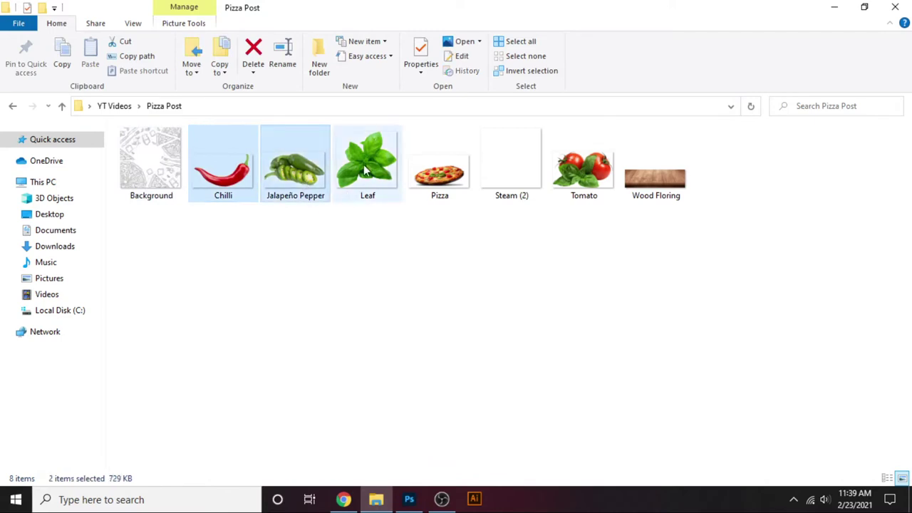
pyautogui.keyDown('ctrl'); pyautogui.click(363, 165); pyautogui.keyUp('ctrl')
pyautogui.keyDown('ctrl'); pyautogui.click(431, 178); pyautogui.keyUp('ctrl')
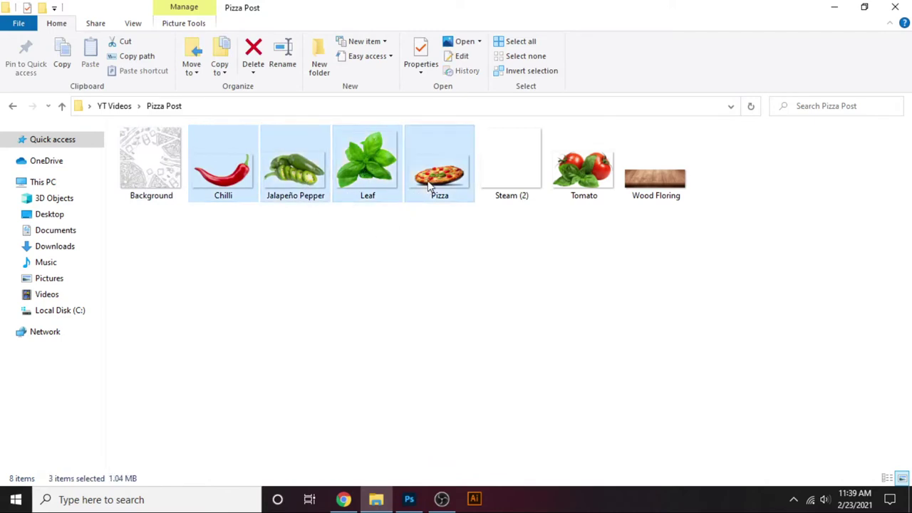
pyautogui.keyDown('ctrl'); pyautogui.click(520, 175); pyautogui.keyUp('ctrl')
pyautogui.keyDown('ctrl'); pyautogui.click(570, 186); pyautogui.keyUp('ctrl')
pyautogui.moveTo(570, 187)
pyautogui.mouseDown()
pyautogui.moveTo(407, 506)
pyautogui.moveTo(383, 322)
pyautogui.mouseUp()
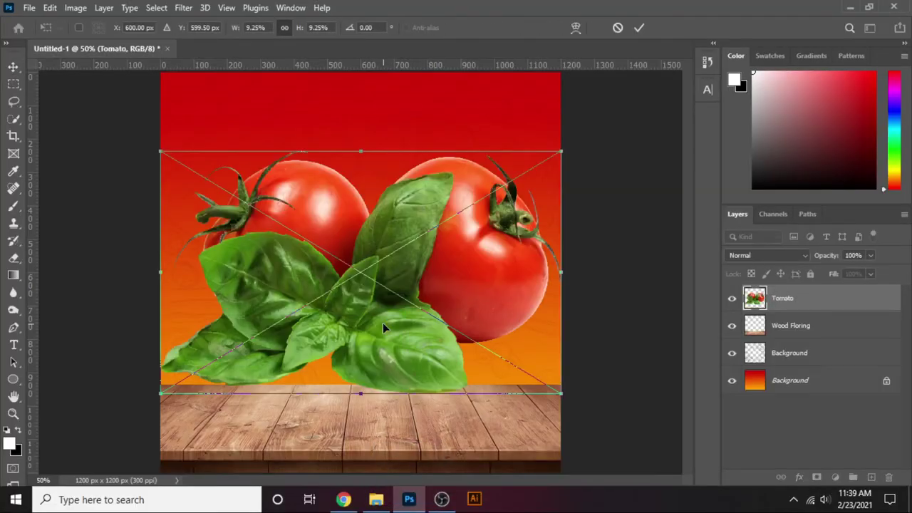
# Commit the placements, hide all but Pizza, and move Pizza just above Wood Floring.
pyautogui.press('Return')
pyautogui.press('Return')
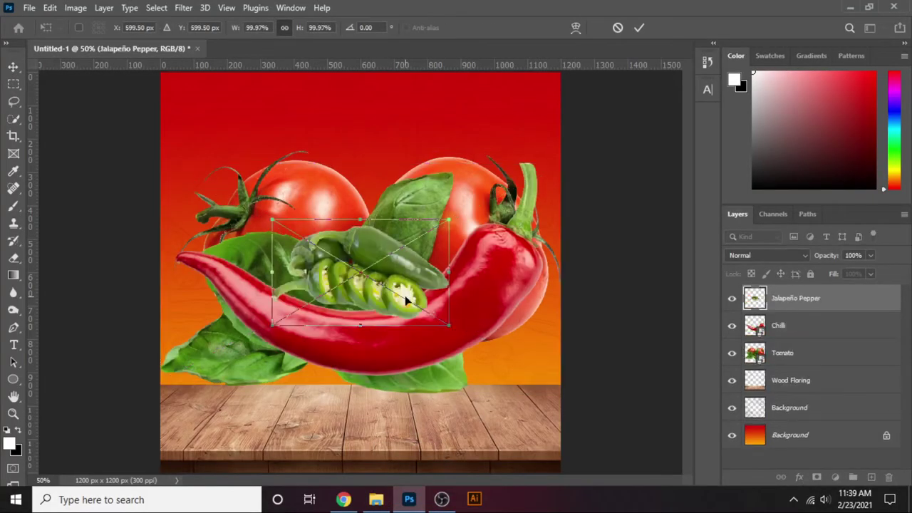
pyautogui.press('Return')
pyautogui.press('Return')
pyautogui.press('Return')
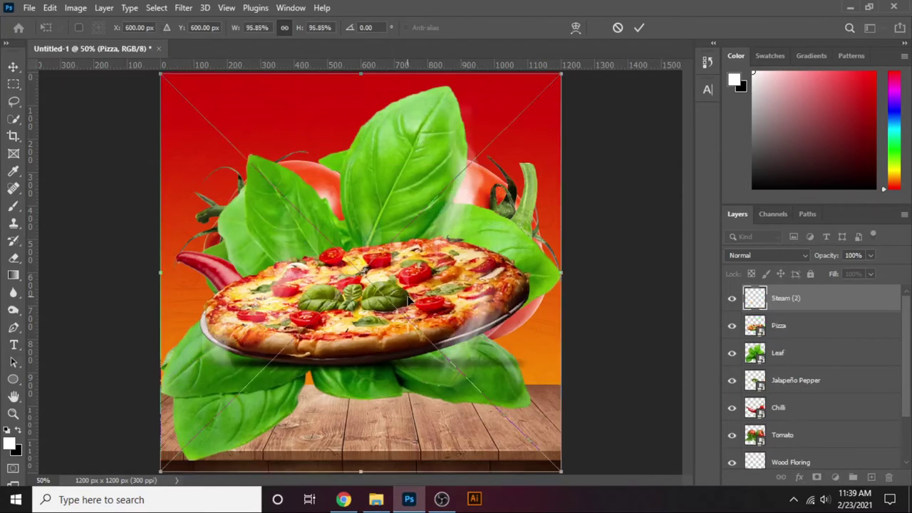
pyautogui.press('Return')
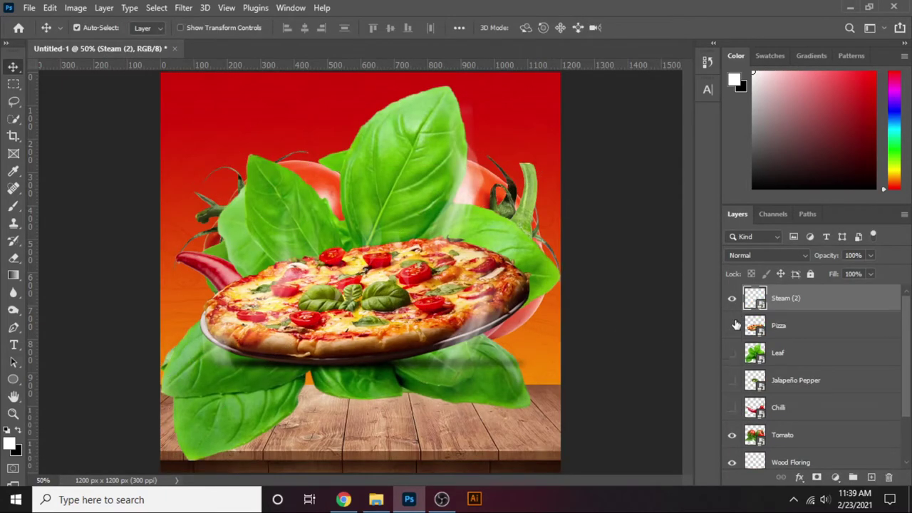
pyautogui.moveTo(732, 407); pyautogui.dragTo(731, 297)
pyautogui.click(732, 435)
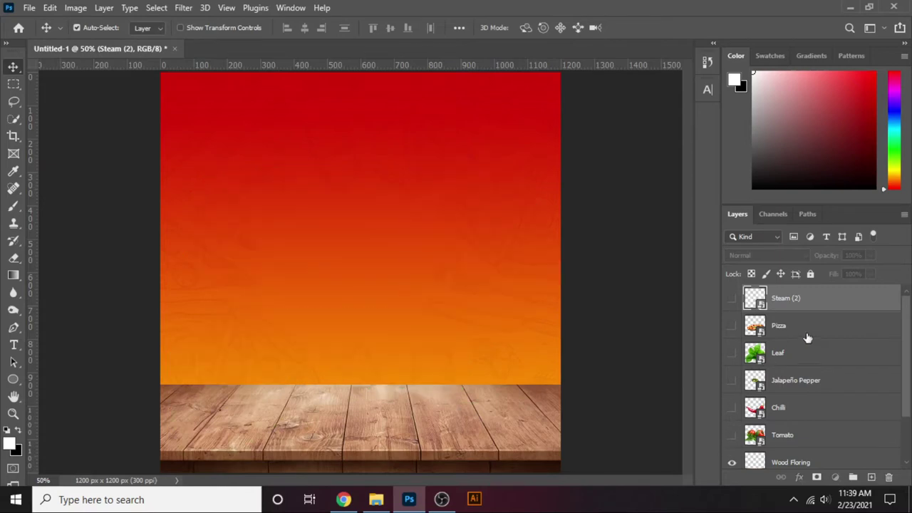
pyautogui.moveTo(806, 336); pyautogui.dragTo(781, 447)
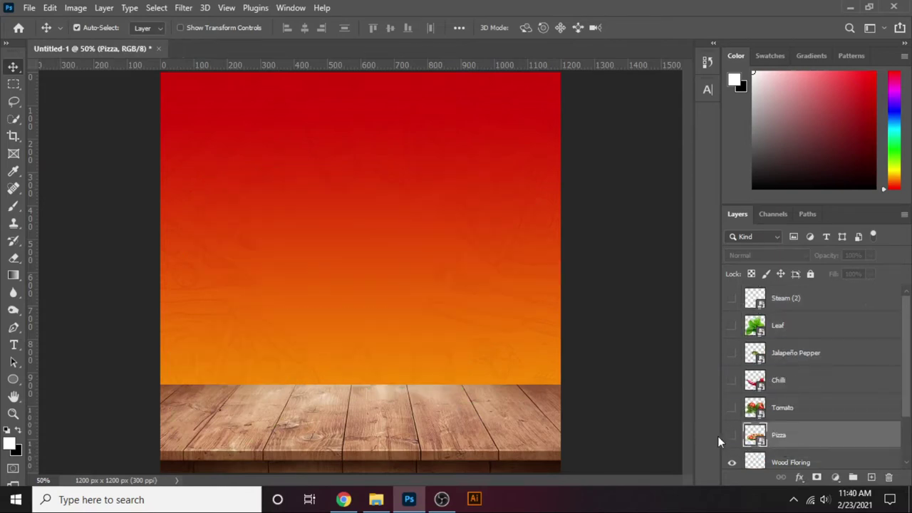
pyautogui.click(732, 435)
# Rasterize the imported ingredient layers.
pyautogui.keyDown('shift'); pyautogui.click(798, 298); pyautogui.keyUp('shift')
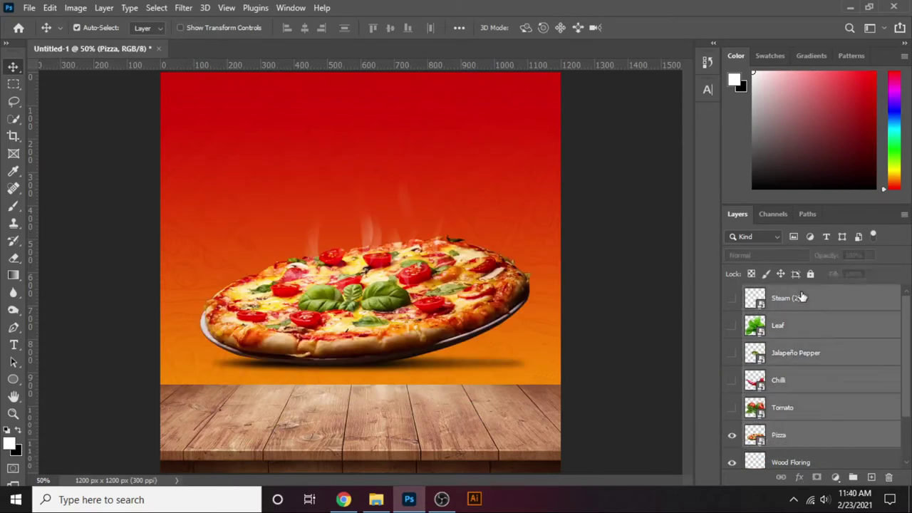
pyautogui.rightClick(800, 298)
pyautogui.click(703, 261)
pyautogui.click(639, 310)
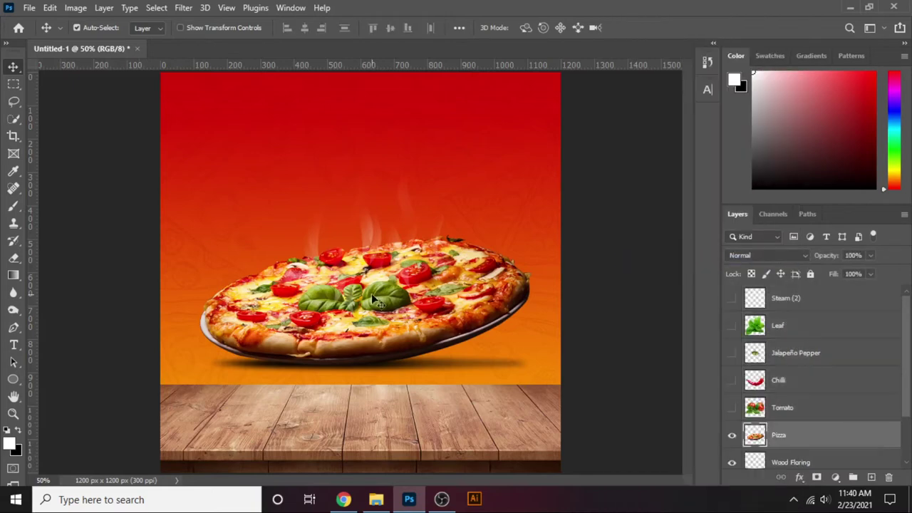
# Convert the gradient background into Layer 0 and recentre it on the canvas.
pyautogui.click(424, 187)
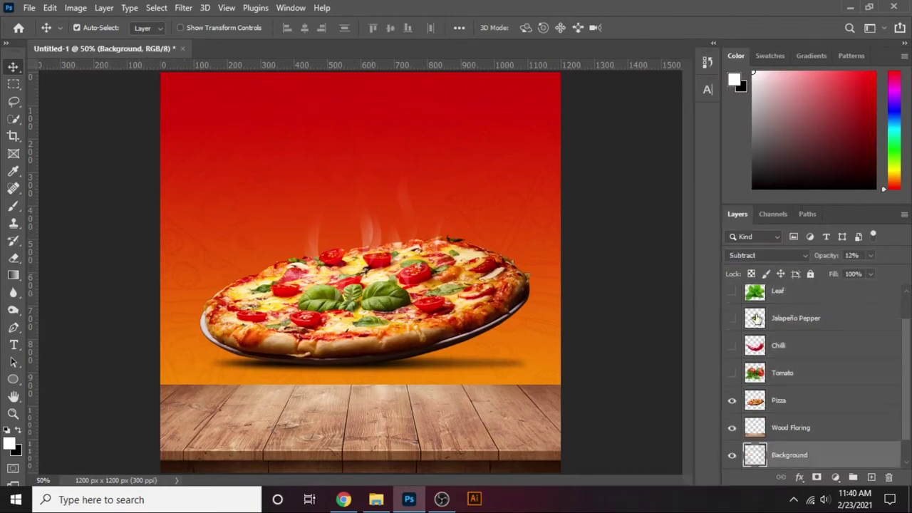
pyautogui.scroll(-1, 755, 320)
pyautogui.click(791, 455)
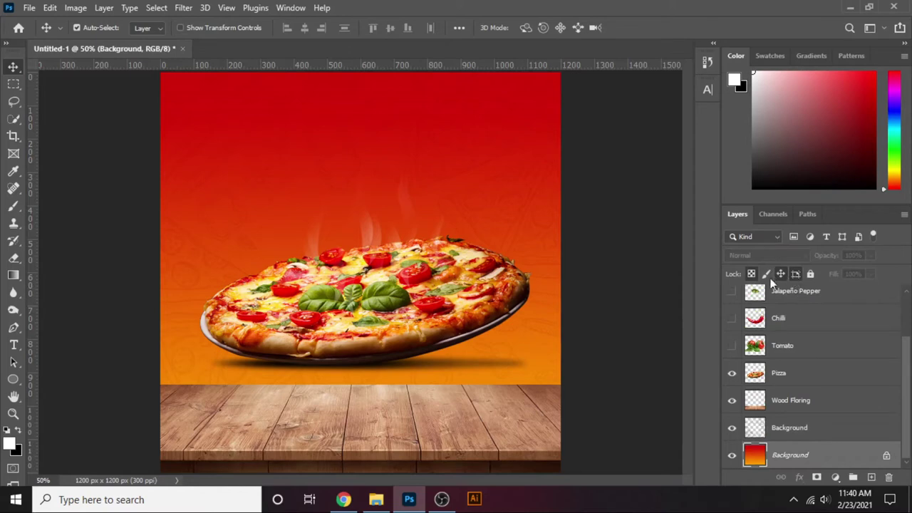
pyautogui.doubleClick(791, 454)
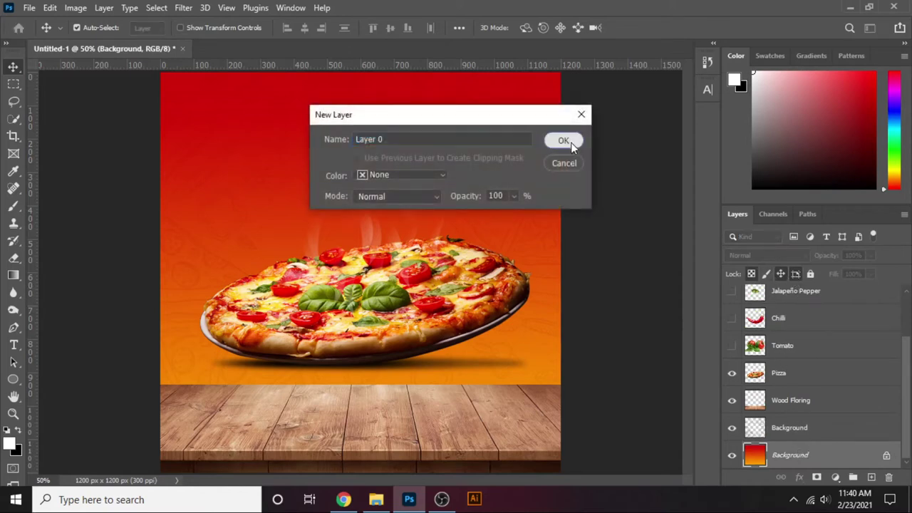
pyautogui.click(567, 140)
pyautogui.hotkey('ctrl', 't')
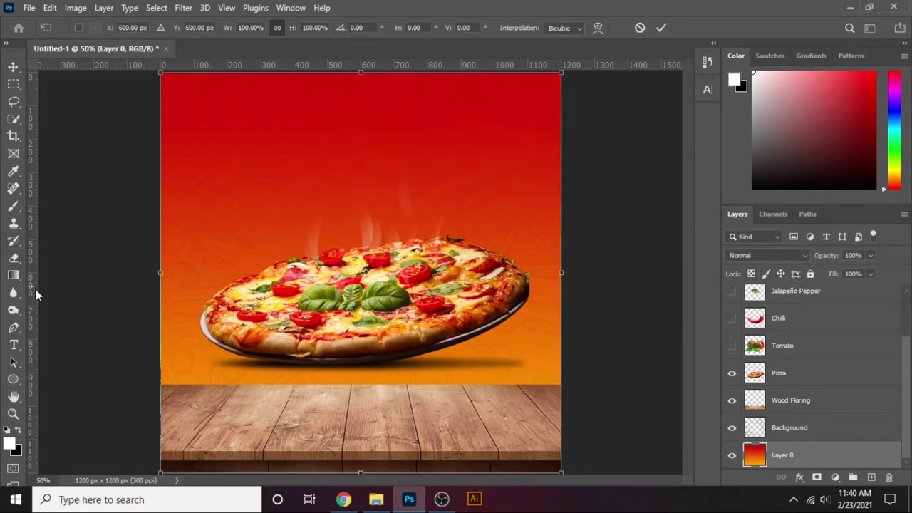
pyautogui.moveTo(33, 290)
pyautogui.mouseDown()
pyautogui.moveTo(63, 294)
pyautogui.moveTo(362, 214)
pyautogui.mouseUp()
pyautogui.press('Return')
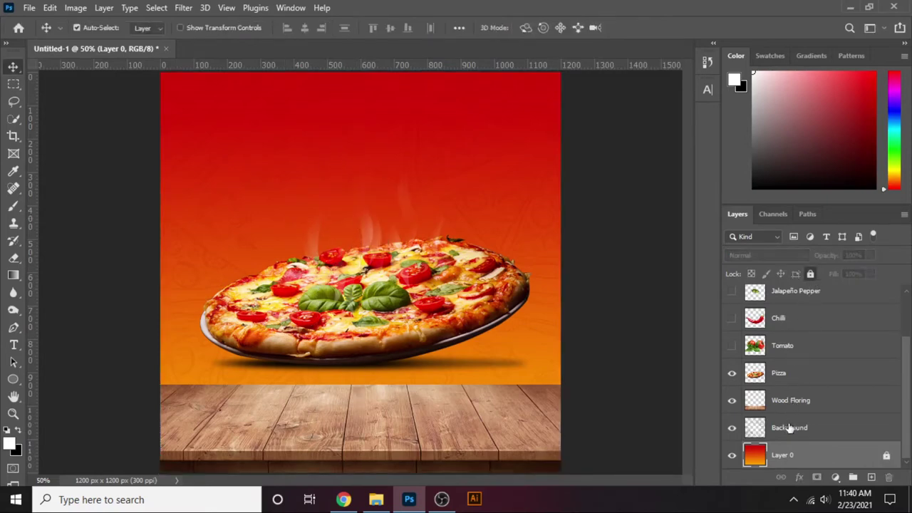
# Lock the doodle Background and Wood Floring layers.
pyautogui.click(794, 424)
pyautogui.click(809, 277)
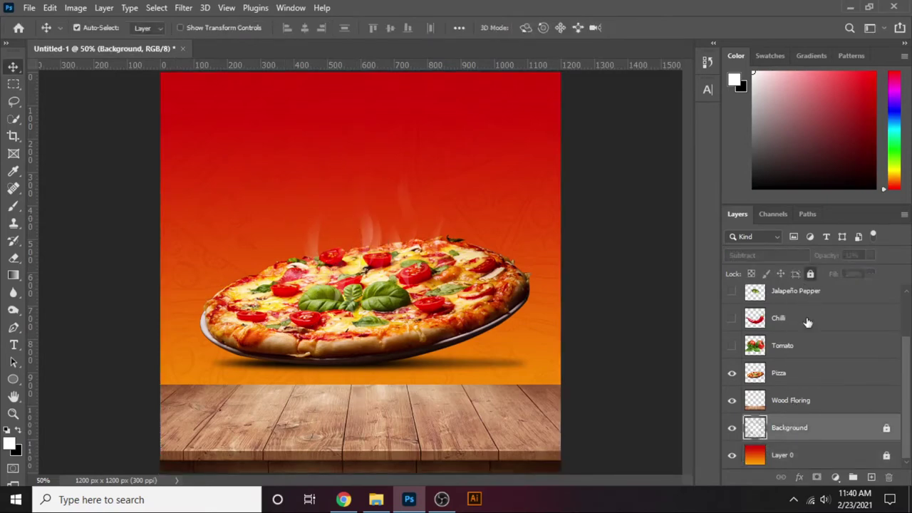
pyautogui.click(798, 399)
pyautogui.click(809, 276)
# Move the pizza down onto the wood floor and scale it down slightly.
pyautogui.click(784, 373)
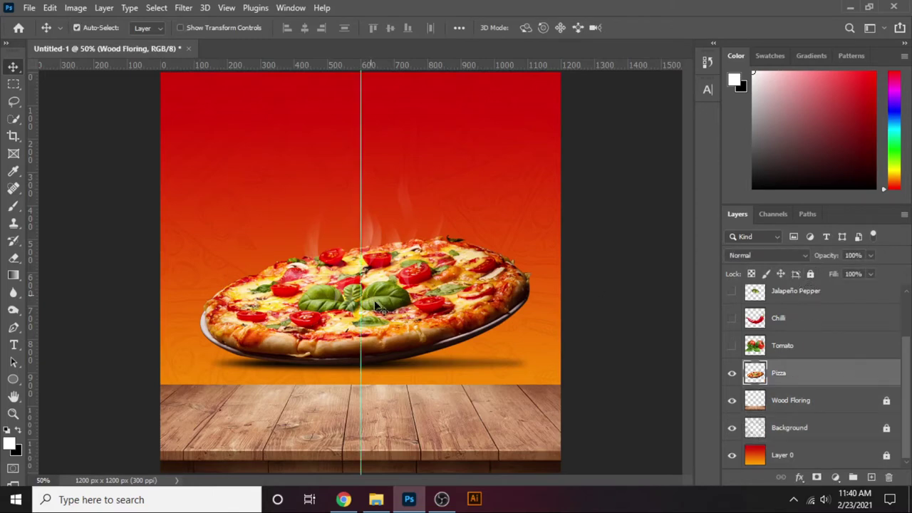
pyautogui.moveTo(406, 286); pyautogui.dragTo(406, 332)
pyautogui.hotkey('ctrl', 't')
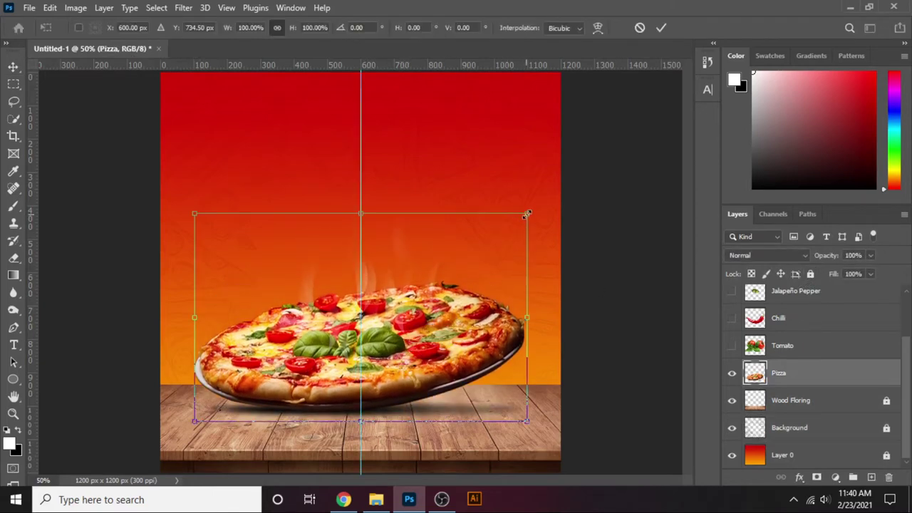
pyautogui.moveTo(527, 213)
pyautogui.mouseDown()
pyautogui.moveTo(504, 226)
pyautogui.moveTo(520, 222)
pyautogui.mouseUp()
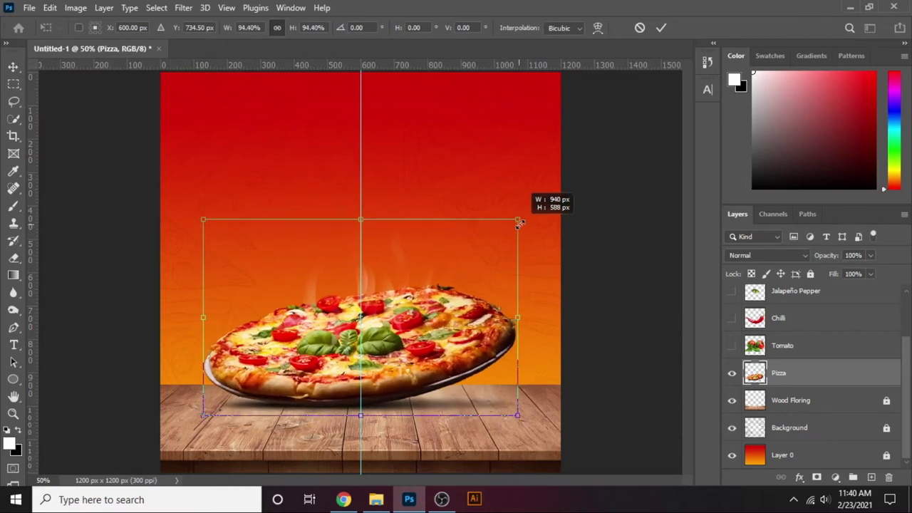
pyautogui.press('Return')
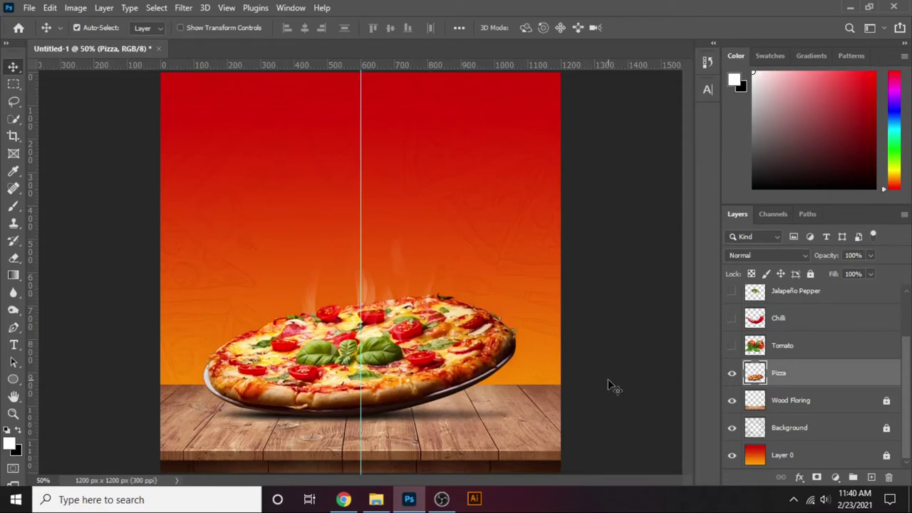
pyautogui.hotkey('shift', 'Down')
pyautogui.hotkey('shift', 'Down')
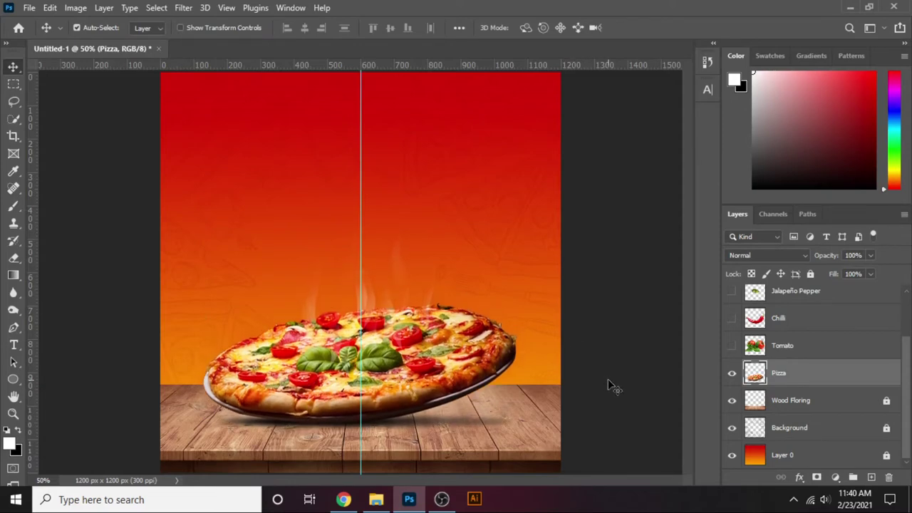
pyautogui.hotkey('shift', 'Down')
pyautogui.hotkey('ctrl', 'alt', 'a')
# Nudge the wood floor down, stretch it taller, and lock its layer.
pyautogui.click(780, 404)
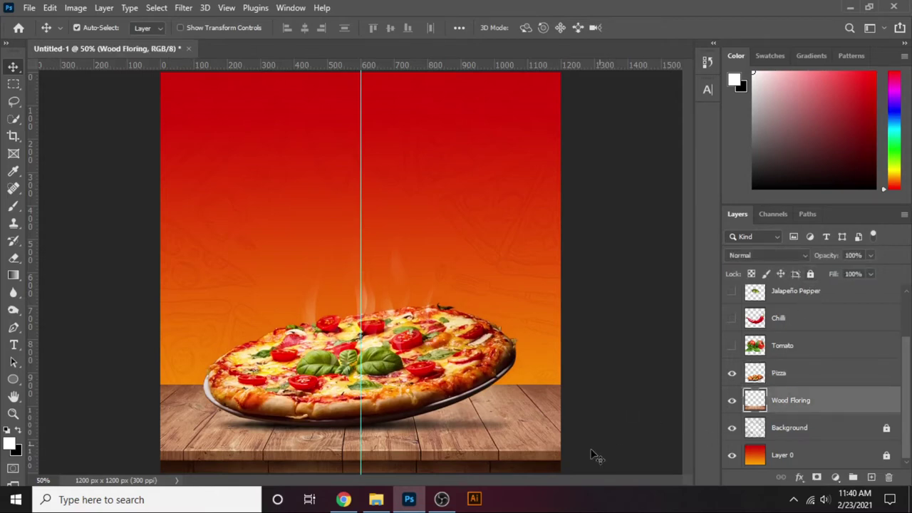
pyautogui.hotkey('shift', 'Down')
pyautogui.hotkey('shift', 'Down')
pyautogui.hotkey('shift', 'Down')
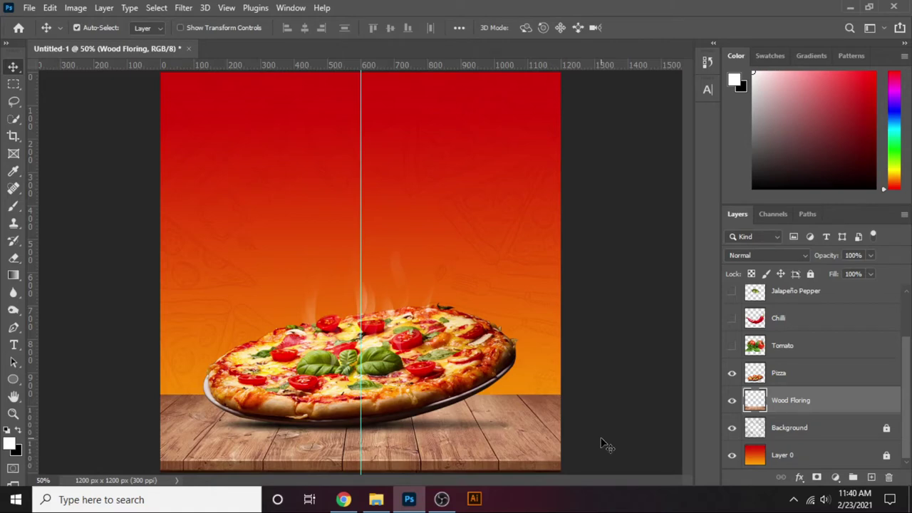
pyautogui.hotkey('shift', 'Down')
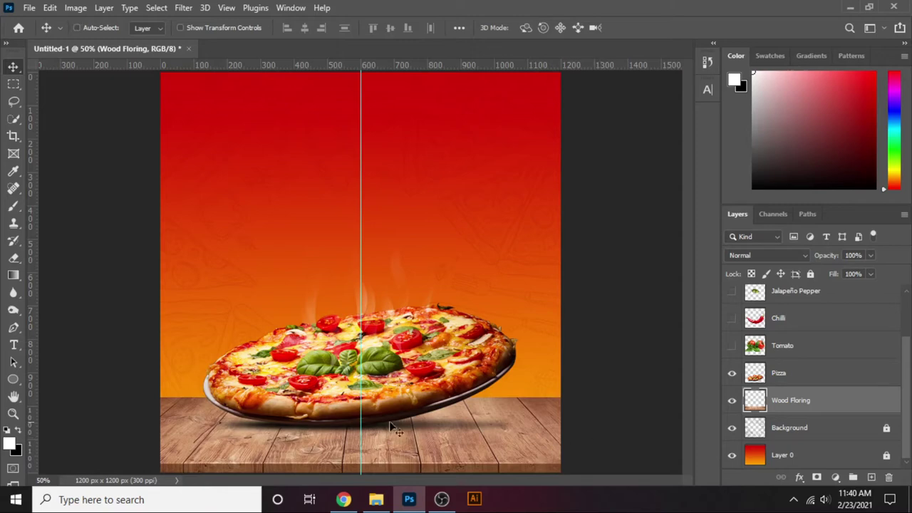
pyautogui.hotkey('ctrl', 't')
pyautogui.moveTo(361, 397); pyautogui.dragTo(381, 386)
pyautogui.press('Return')
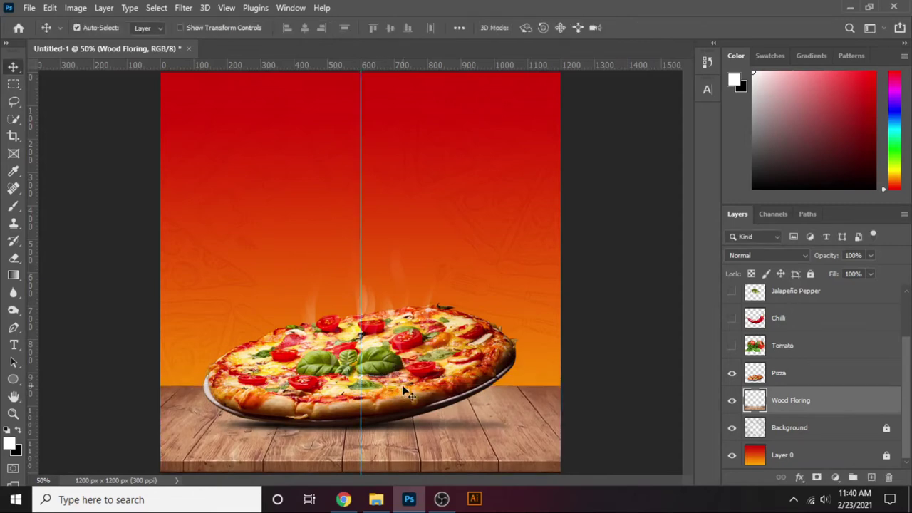
pyautogui.click(810, 274)
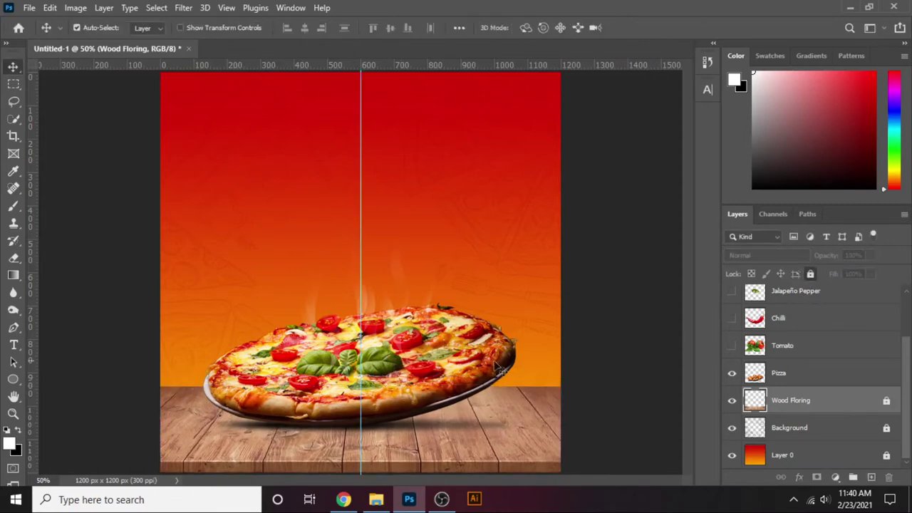
# Fine-tune the pizza's position, nudging it up slightly.
pyautogui.moveTo(443, 373); pyautogui.dragTo(449, 380)
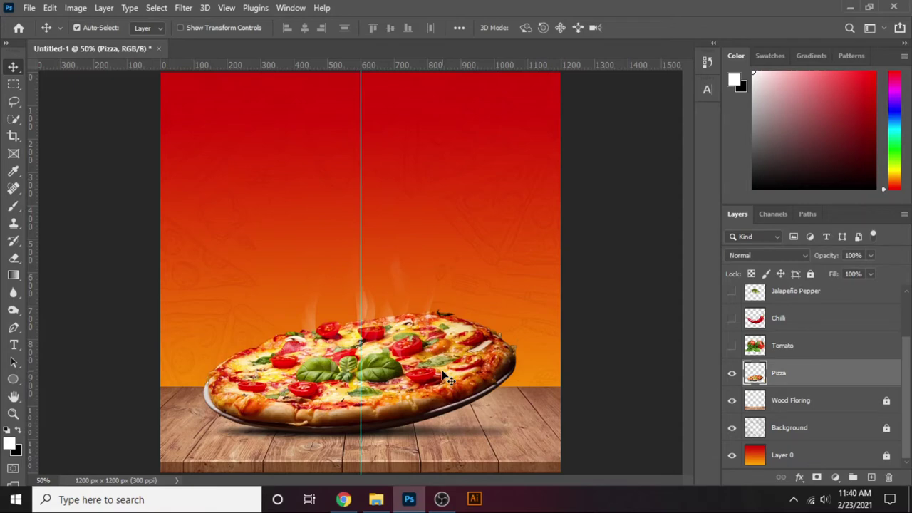
pyautogui.hotkey('shift', 'Up')
pyautogui.hotkey('shift', 'Up')
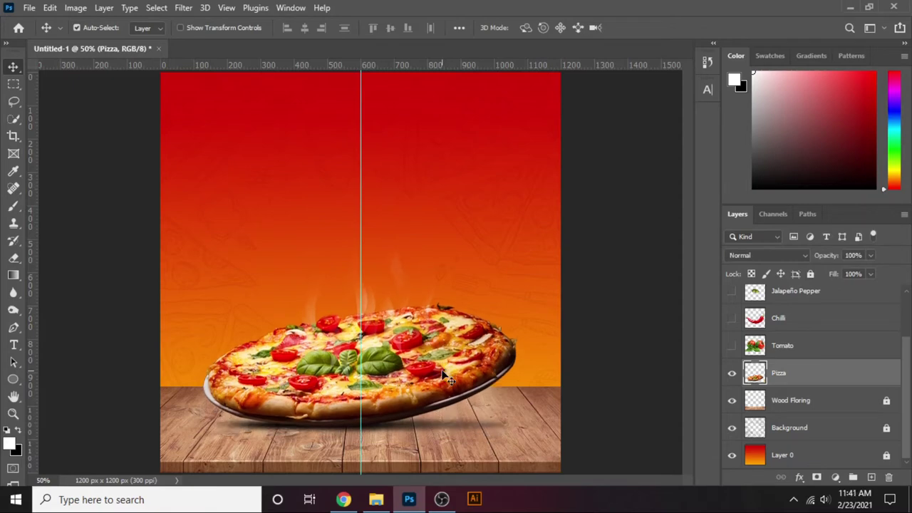
pyautogui.hotkey('shift', 'Up')
# Show the Tomato layer, shrink it to about a third, and move it to the pizza's front right.
pyautogui.click(676, 383)
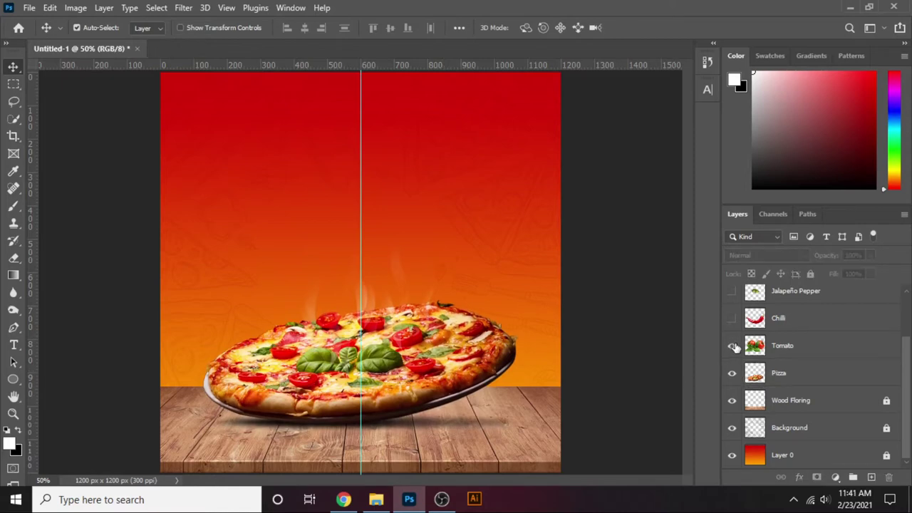
pyautogui.click(732, 346)
pyautogui.click(477, 314)
pyautogui.hotkey('ctrl', 't')
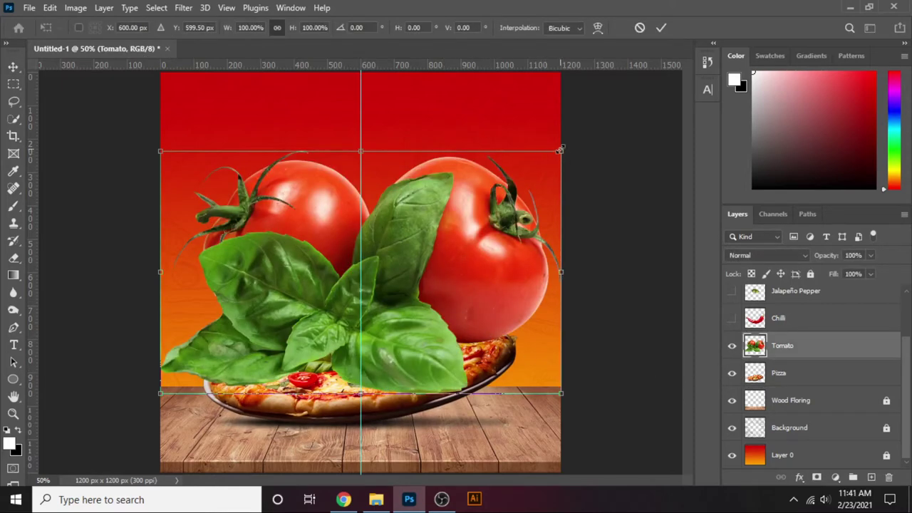
pyautogui.moveTo(561, 150); pyautogui.dragTo(424, 235)
pyautogui.moveTo(430, 275)
pyautogui.mouseDown()
pyautogui.moveTo(457, 316)
pyautogui.moveTo(538, 388)
pyautogui.mouseUp()
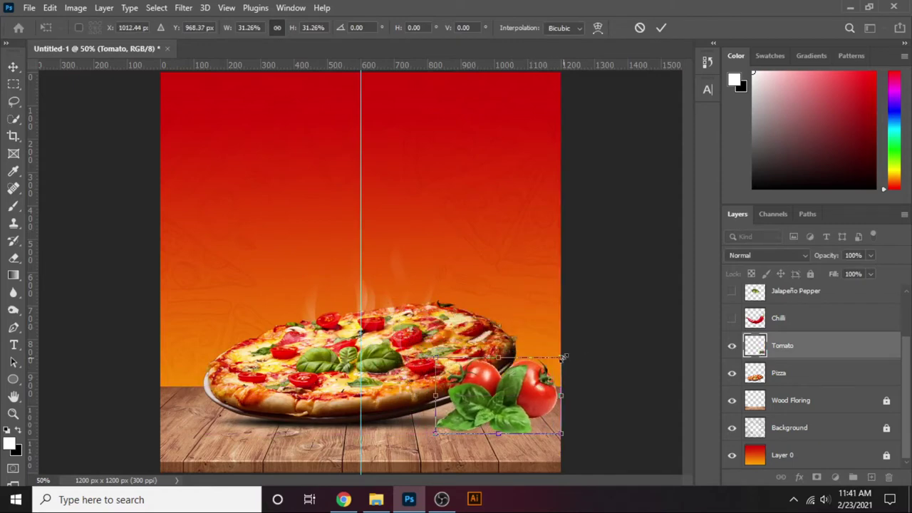
pyautogui.moveTo(563, 356); pyautogui.dragTo(534, 392)
pyautogui.write('100')
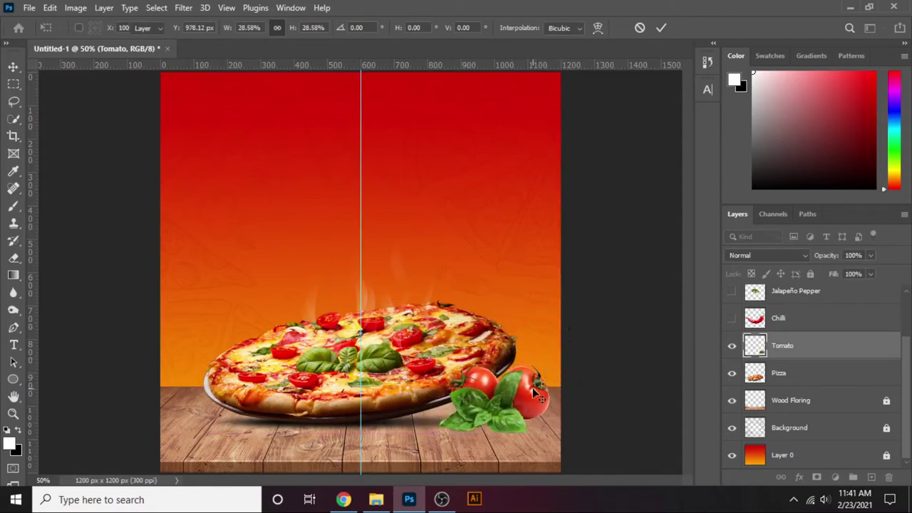
pyautogui.press('Return')
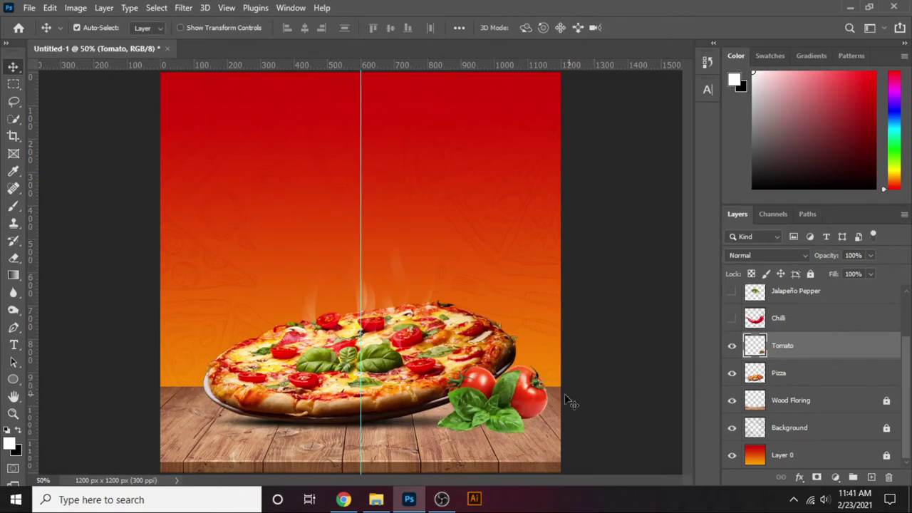
# Refine the tomatoes' size and position, nudging them slightly right and up.
pyautogui.hotkey('ctrl', 't')
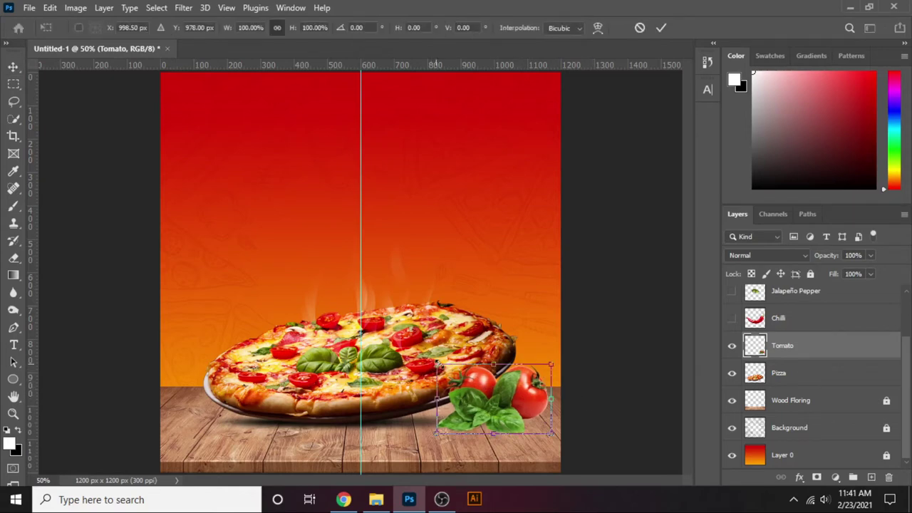
pyautogui.moveTo(432, 367); pyautogui.dragTo(497, 368)
pyautogui.moveTo(497, 369); pyautogui.dragTo(498, 365)
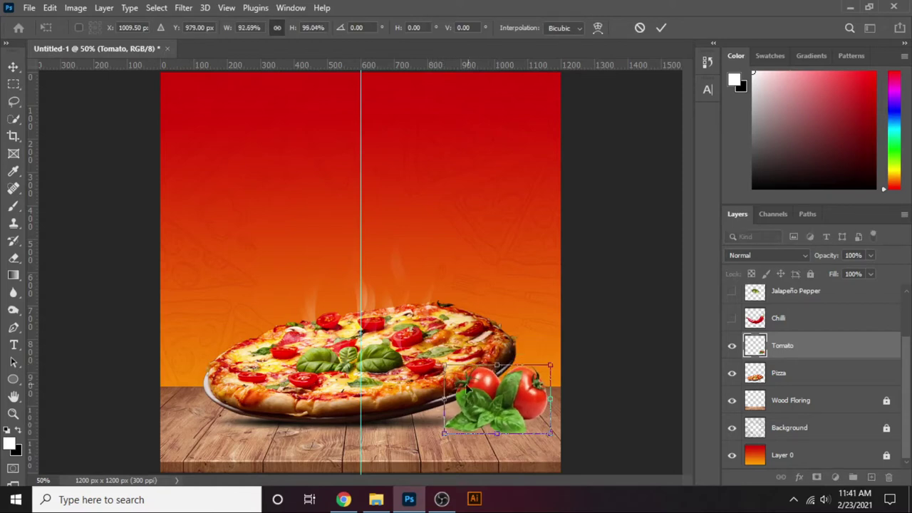
pyautogui.moveTo(442, 400); pyautogui.dragTo(439, 401)
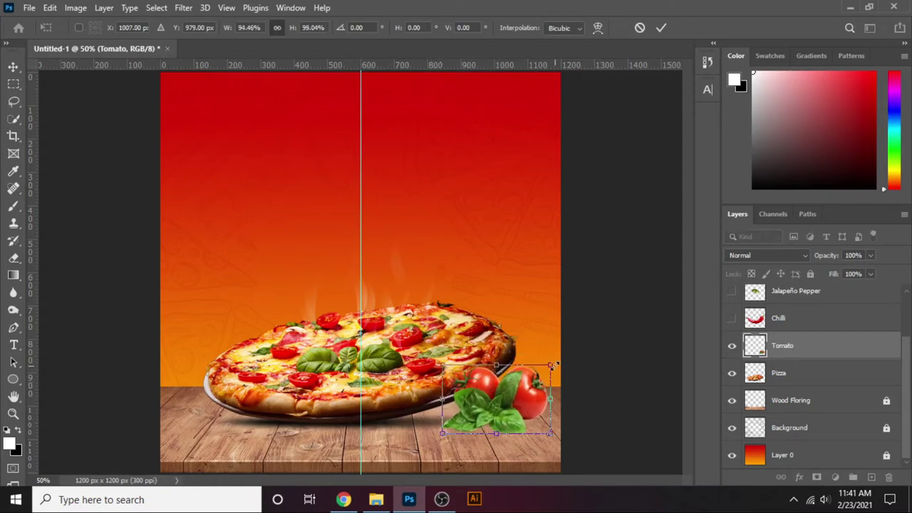
pyautogui.moveTo(550, 365); pyautogui.dragTo(547, 369)
pyautogui.press('Return')
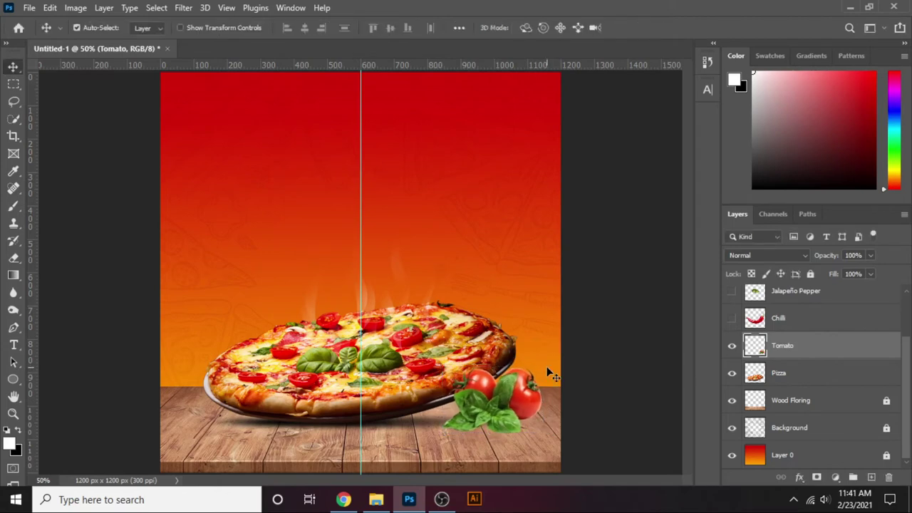
pyautogui.press('Right')
pyautogui.press('Right')
pyautogui.press('Right')
pyautogui.press('Right')
pyautogui.press('Right')
pyautogui.press('Right')
pyautogui.press('Up')
pyautogui.press('Up')
pyautogui.press('Up')
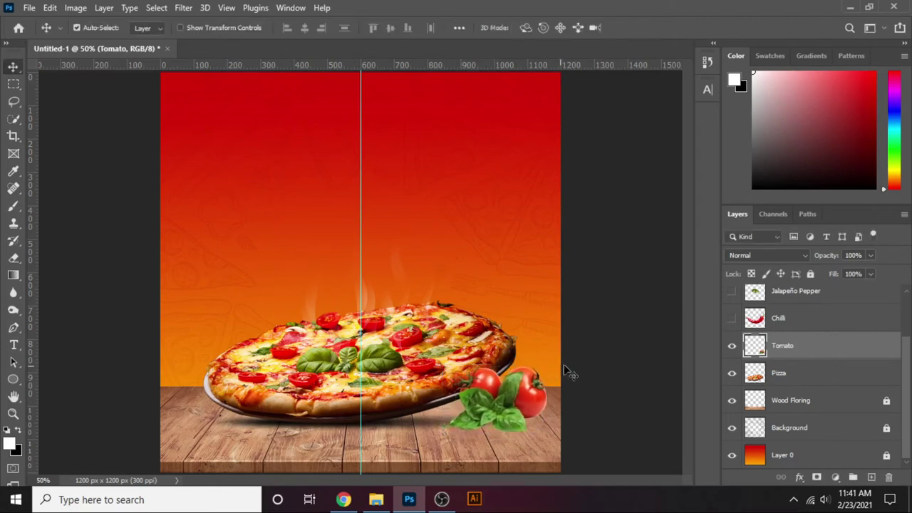
pyautogui.press('Right')
pyautogui.press('Right')
pyautogui.press('Right')
pyautogui.press('Up')
pyautogui.press('Up')
pyautogui.press('Up')
pyautogui.click(674, 390)
# Show the Chilli and Jalapeño Pepper layers, shrink the chilli to about 40%, and move it lower left.
pyautogui.click(732, 318)
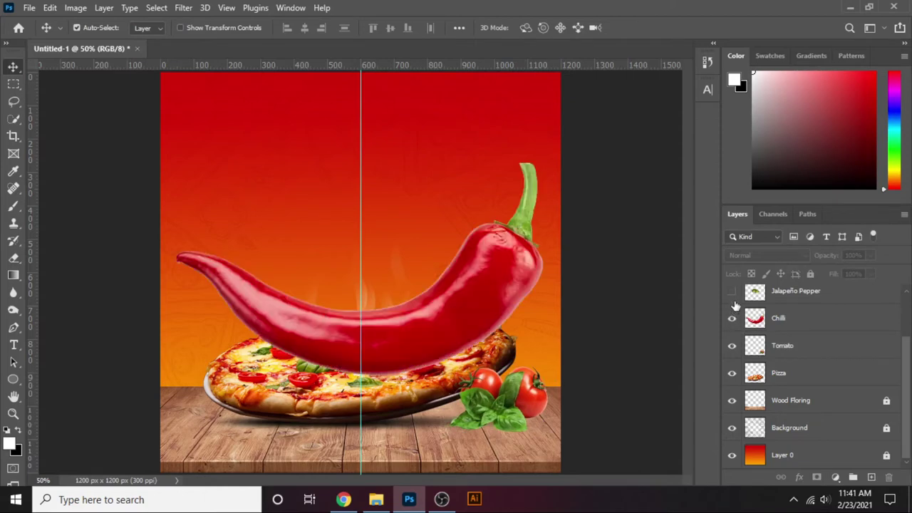
pyautogui.click(732, 291)
pyautogui.click(503, 307)
pyautogui.hotkey('ctrl', 't')
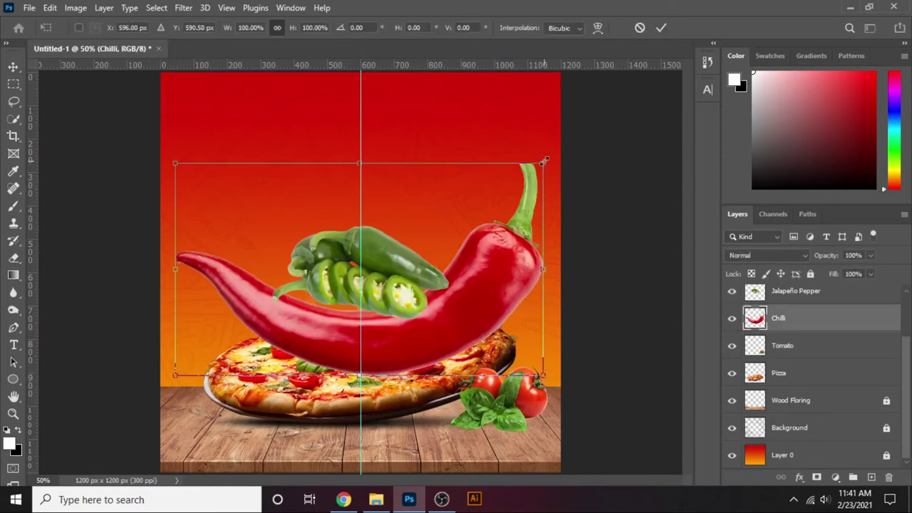
pyautogui.moveTo(543, 164); pyautogui.dragTo(433, 226)
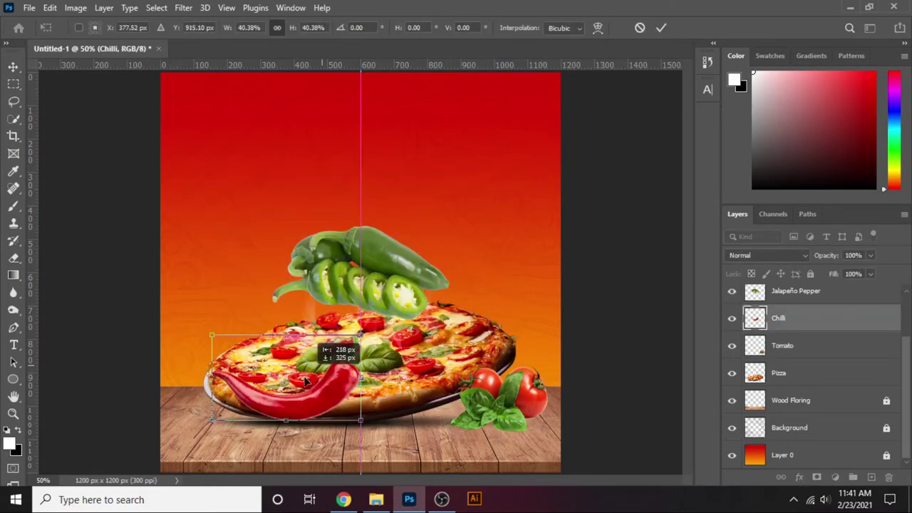
pyautogui.moveTo(380, 269); pyautogui.dragTo(273, 384)
# Flip the chilli horizontally, shrink it further, and set it on the table.
pyautogui.rightClick(274, 384)
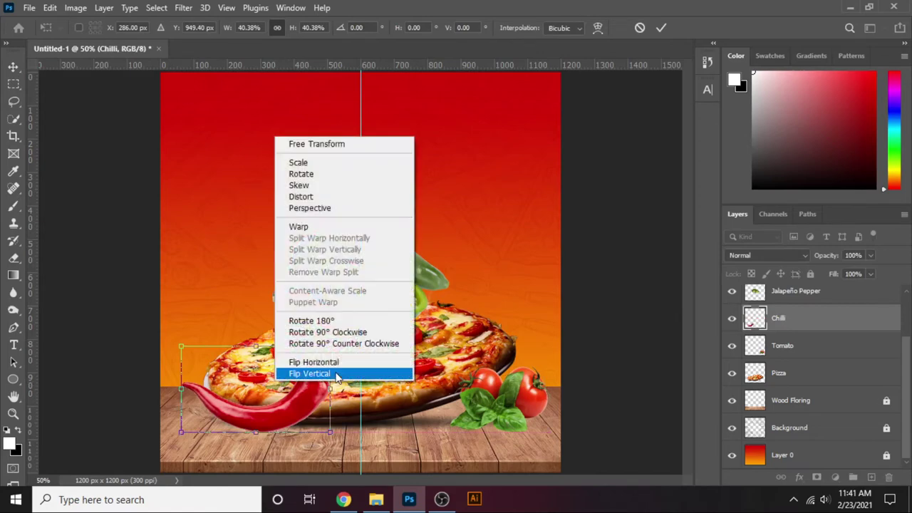
pyautogui.click(318, 362)
pyautogui.moveTo(329, 350); pyautogui.dragTo(317, 356)
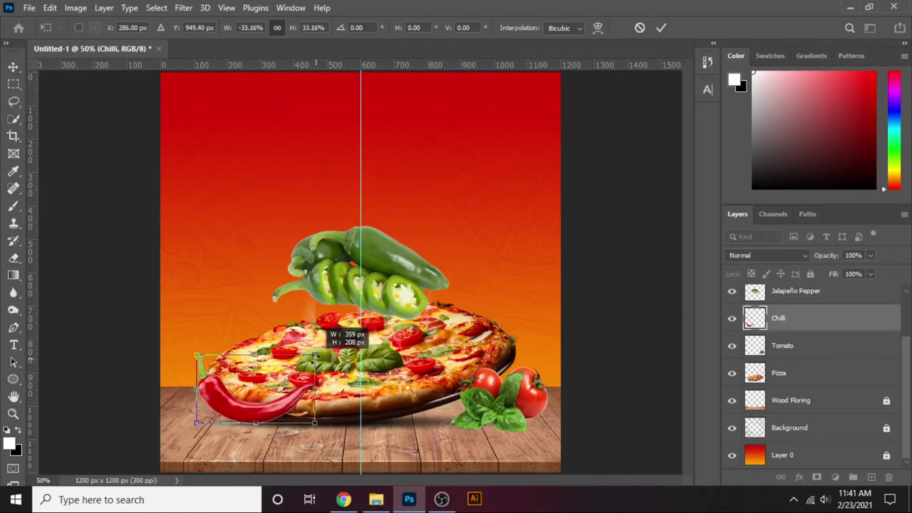
pyautogui.moveTo(280, 395); pyautogui.dragTo(249, 417)
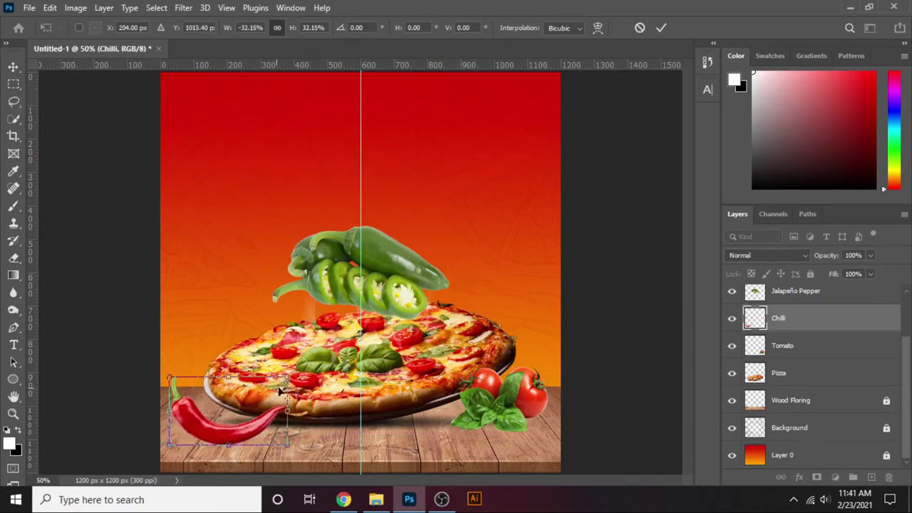
pyautogui.moveTo(285, 379)
pyautogui.mouseDown()
pyautogui.moveTo(260, 421)
pyautogui.moveTo(271, 422)
pyautogui.mouseUp()
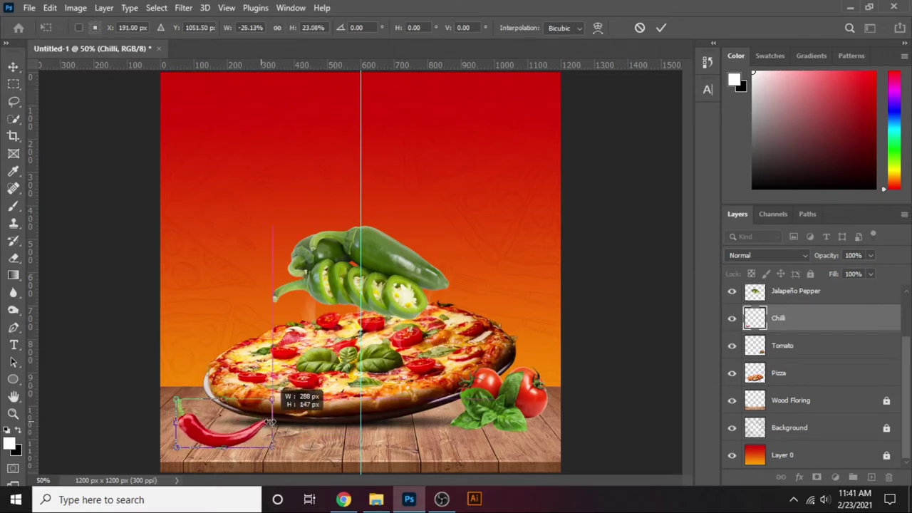
pyautogui.press('Return')
# Shrink the jalapeño to half size, mirror and flip it, and tilt it about 14° on the pizza.
pyautogui.moveTo(390, 301); pyautogui.dragTo(340, 351)
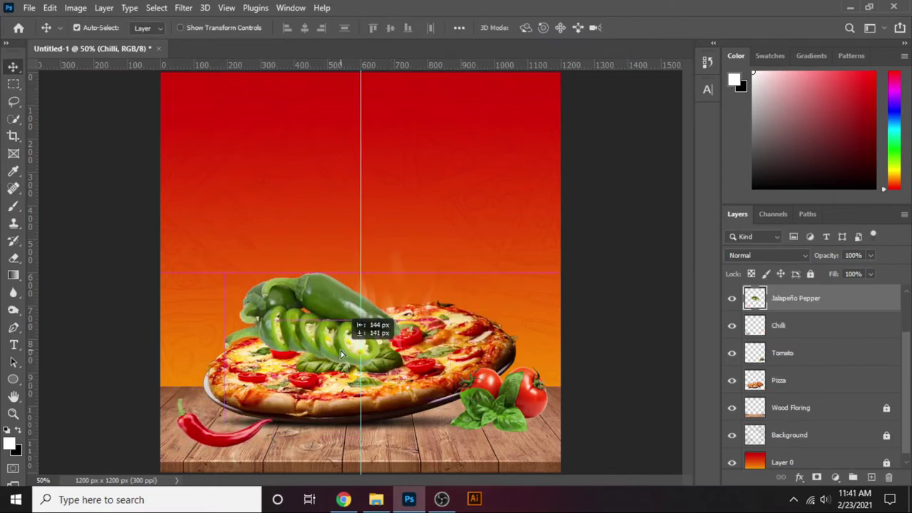
pyautogui.hotkey('ctrl', 't')
pyautogui.moveTo(399, 274)
pyautogui.mouseDown()
pyautogui.moveTo(364, 299)
pyautogui.moveTo(295, 385)
pyautogui.moveTo(281, 381)
pyautogui.moveTo(242, 414)
pyautogui.mouseUp()
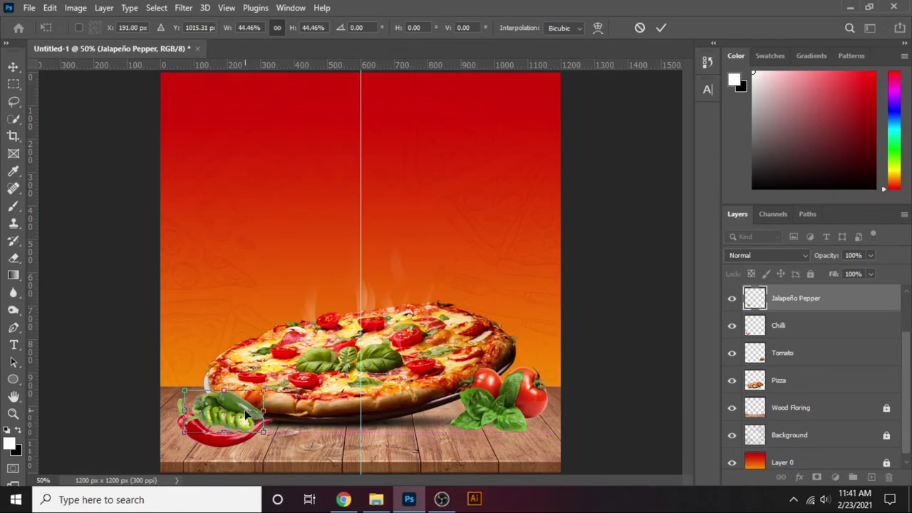
pyautogui.rightClick(250, 412)
pyautogui.click(256, 399)
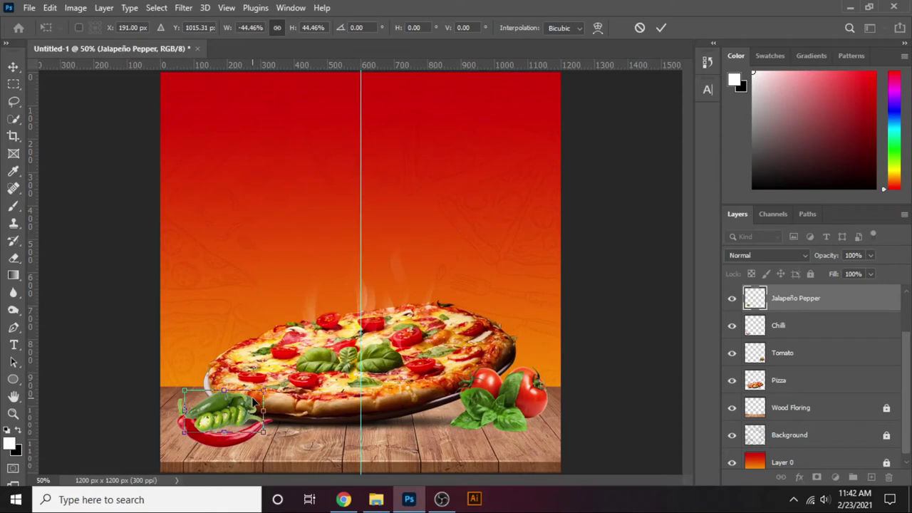
pyautogui.rightClick(246, 417)
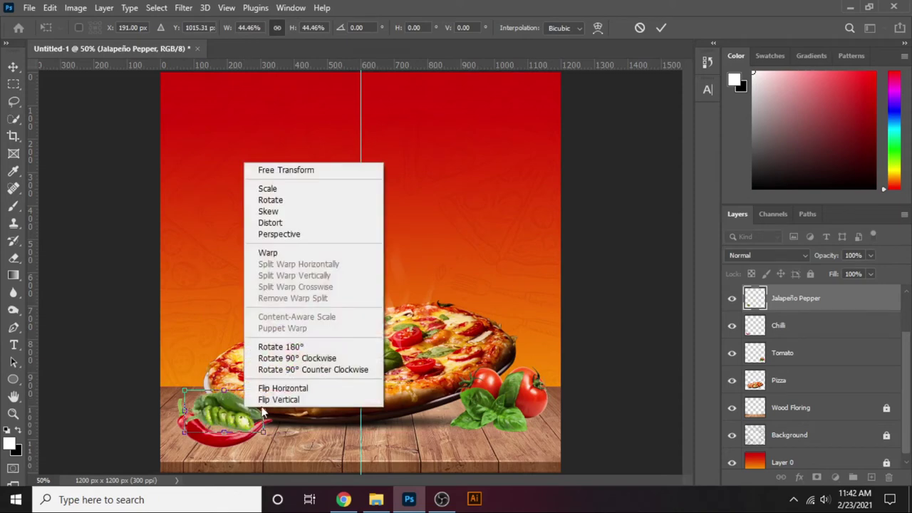
pyautogui.click(285, 350)
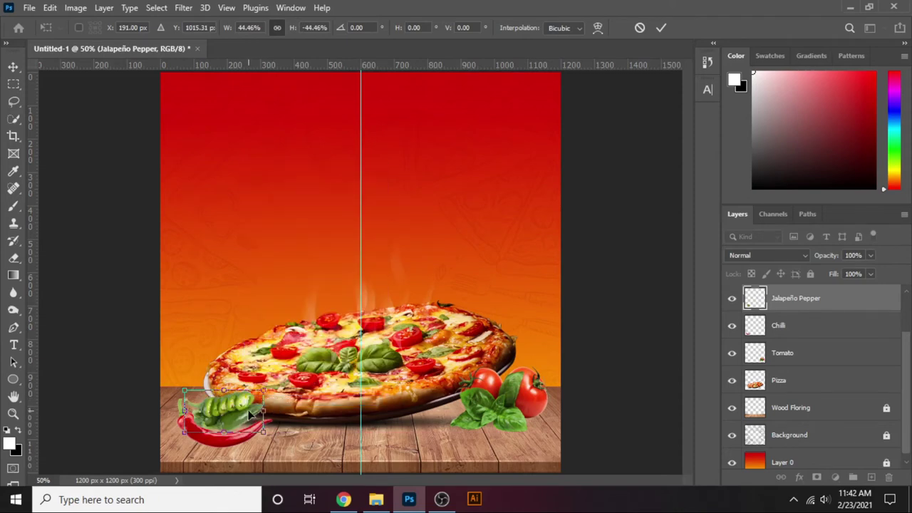
pyautogui.moveTo(273, 387); pyautogui.dragTo(307, 381)
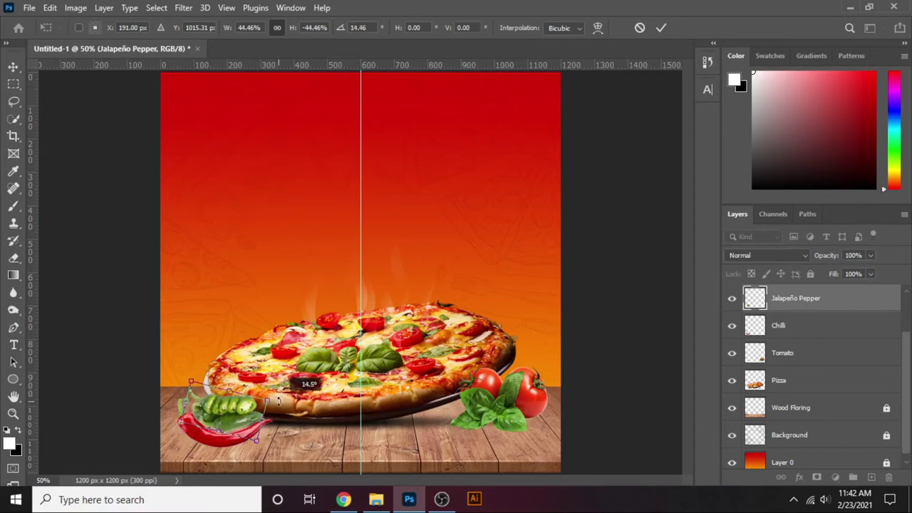
pyautogui.press('Return')
# Stack the Chilli layer above the Jalapeño Pepper layer, dismissing the error message.
pyautogui.moveTo(798, 326); pyautogui.dragTo(811, 292)
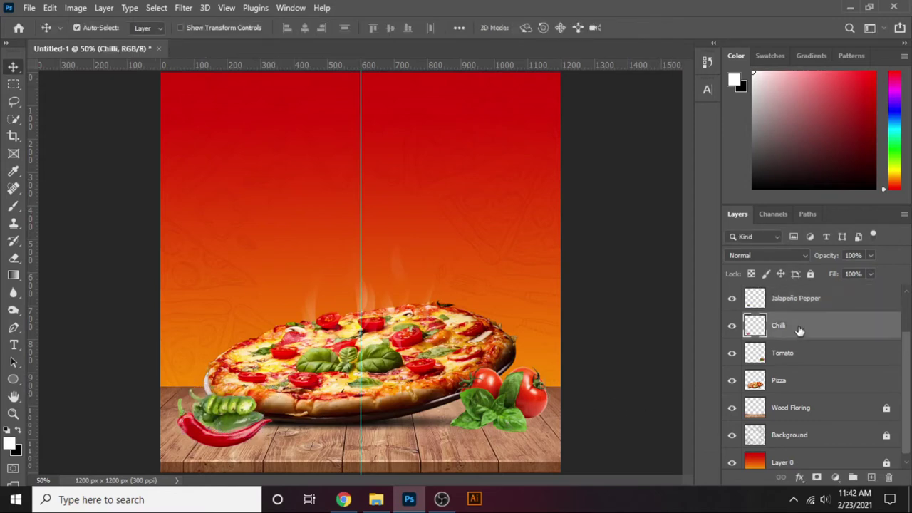
pyautogui.scroll(3, 347, 399)
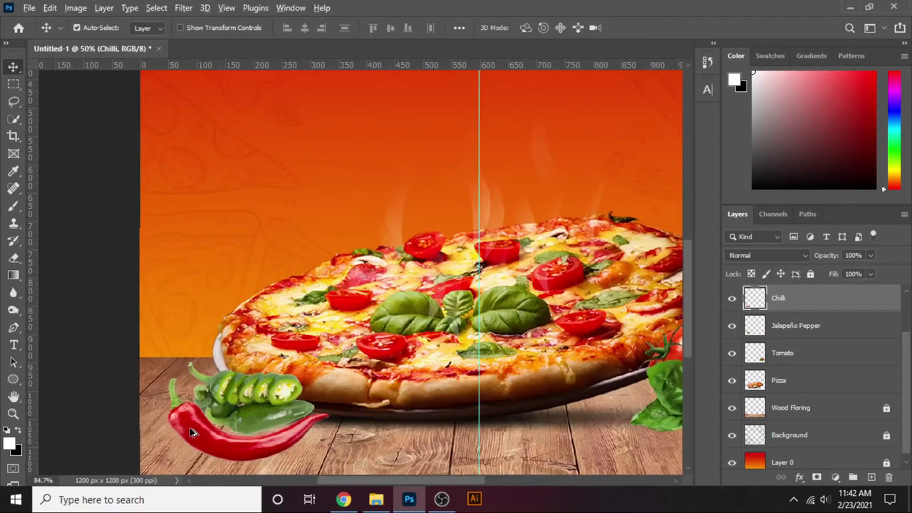
pyautogui.scroll(2, 281, 313)
pyautogui.press('Return')
pyautogui.scroll(-3, 284, 307)
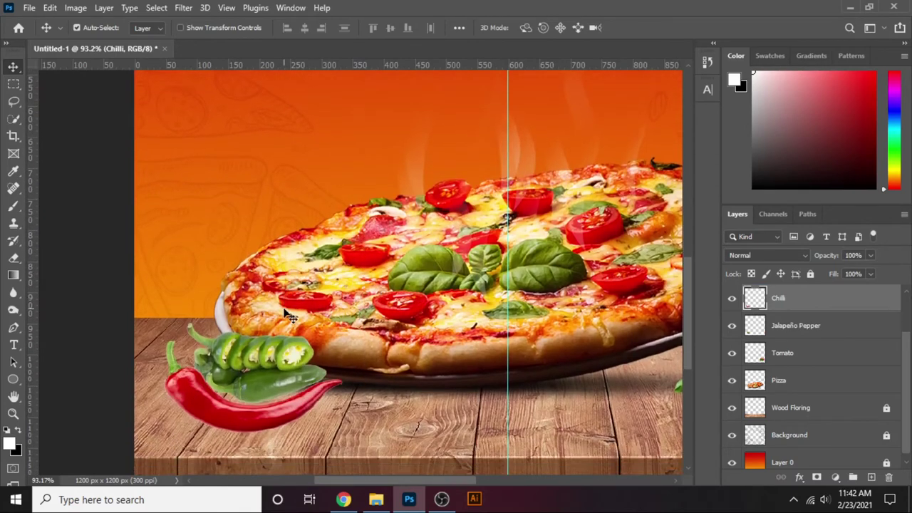
pyautogui.scroll(-2, 284, 308)
# Lower the jalapeño slightly, then nudge the chilli and jalapeño up together.
pyautogui.click(292, 302)
pyautogui.moveTo(292, 302); pyautogui.dragTo(297, 309)
pyautogui.hotkey('ctrl', '0')
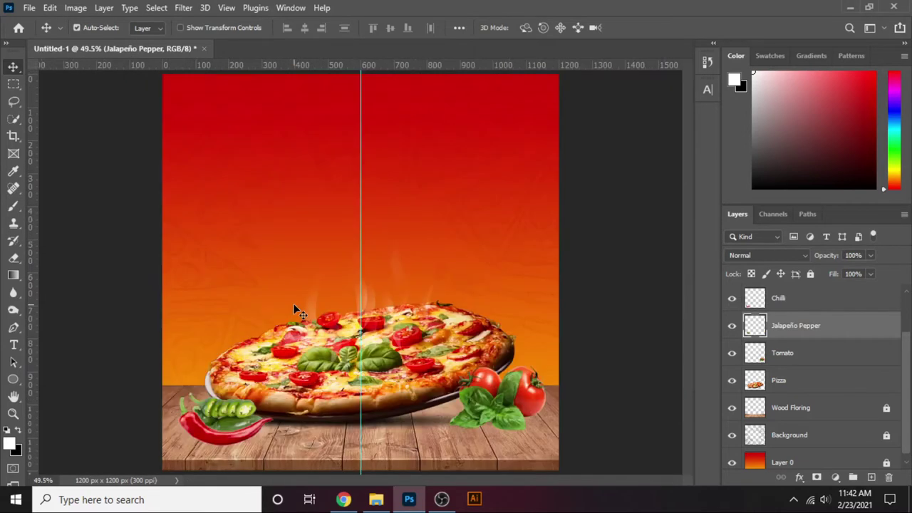
pyautogui.keyDown('shift'); pyautogui.click(198, 426); pyautogui.keyUp('shift')
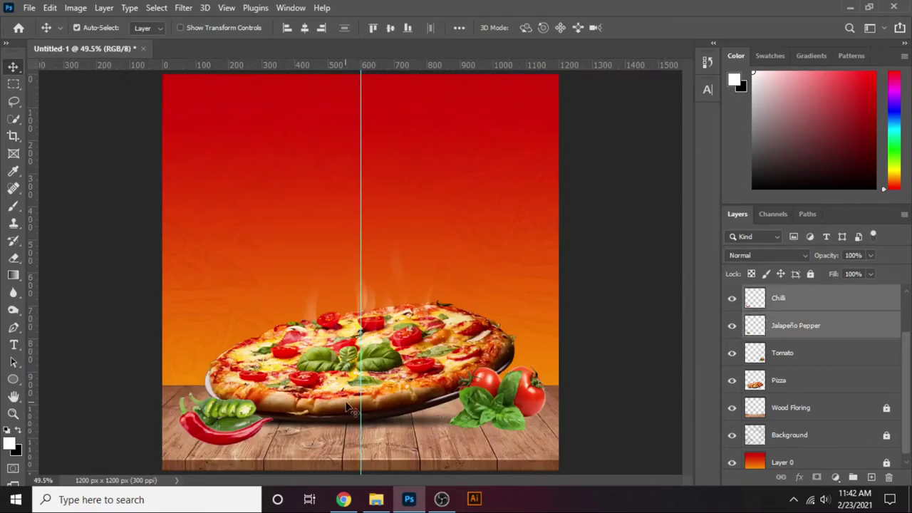
pyautogui.press('Up')
pyautogui.press('Up')
pyautogui.press('Up')
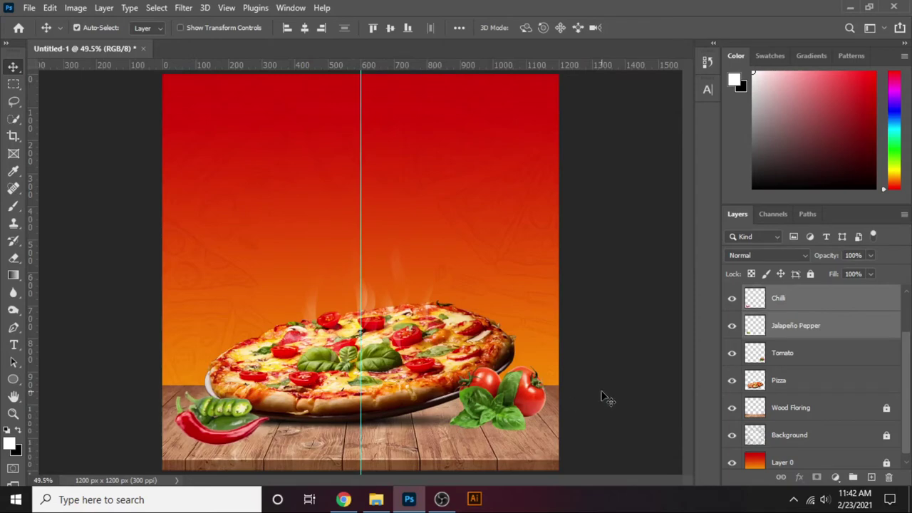
pyautogui.click(600, 395)
# Show the Steam (2) layer, shrink it to about 67%, and position it rising from the pizza.
pyautogui.scroll(2, 796, 370)
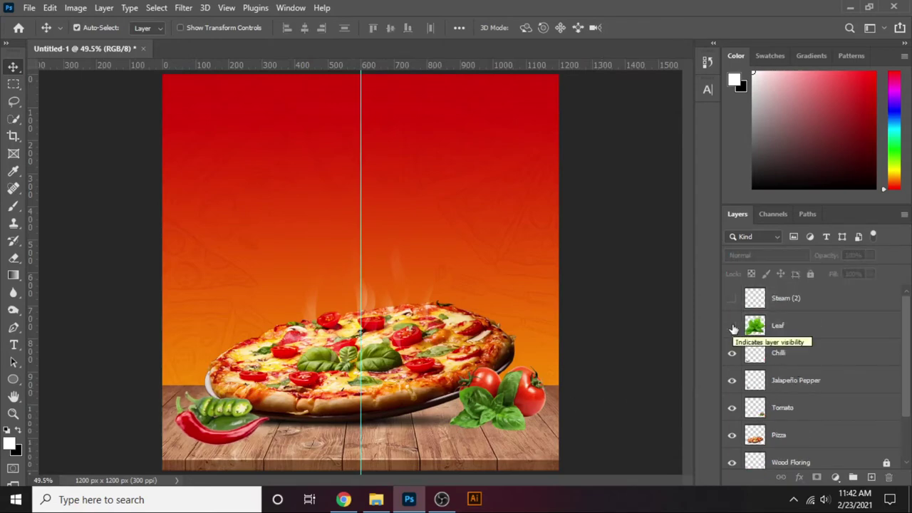
pyautogui.click(734, 303)
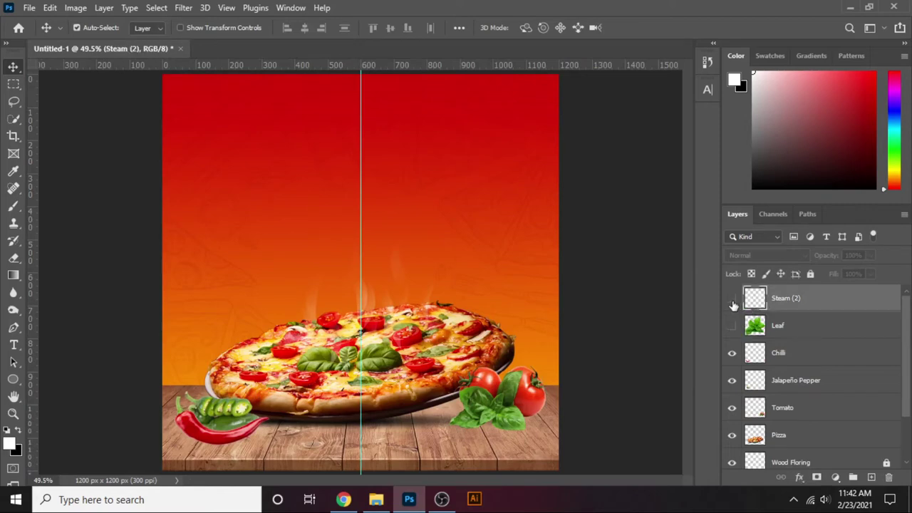
pyautogui.click(732, 299)
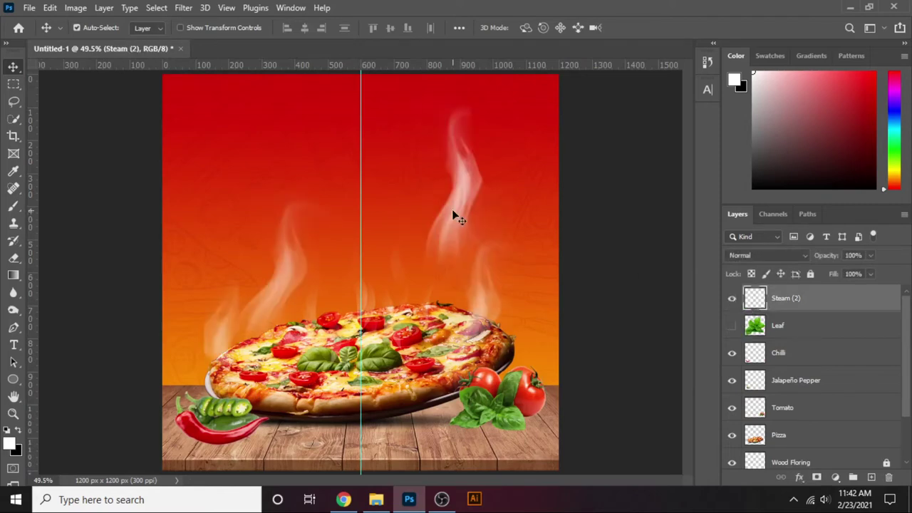
pyautogui.moveTo(456, 217); pyautogui.dragTo(461, 192)
pyautogui.hotkey('ctrl', 't')
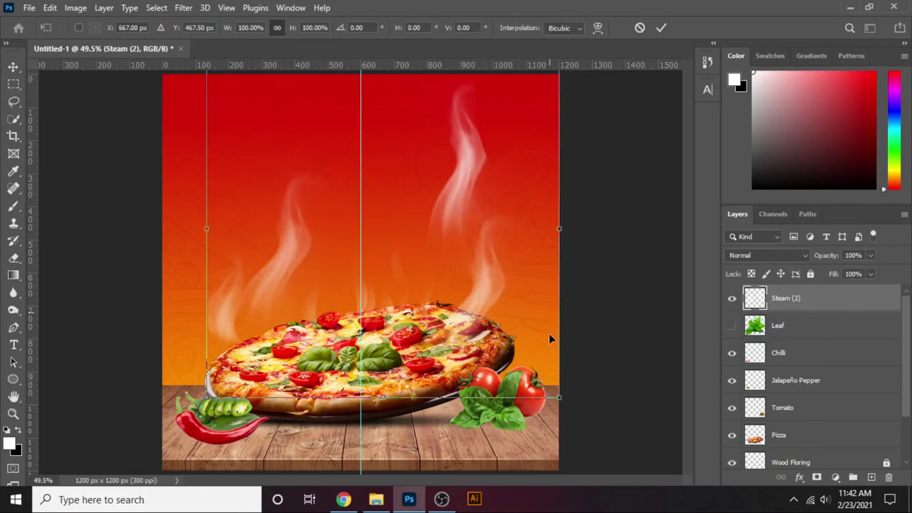
pyautogui.moveTo(555, 397); pyautogui.dragTo(507, 344)
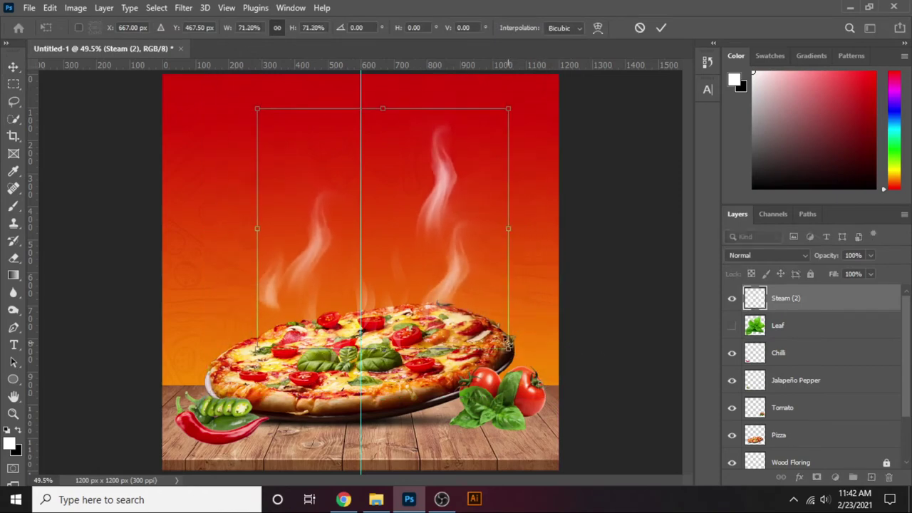
pyautogui.moveTo(451, 283); pyautogui.dragTo(422, 303)
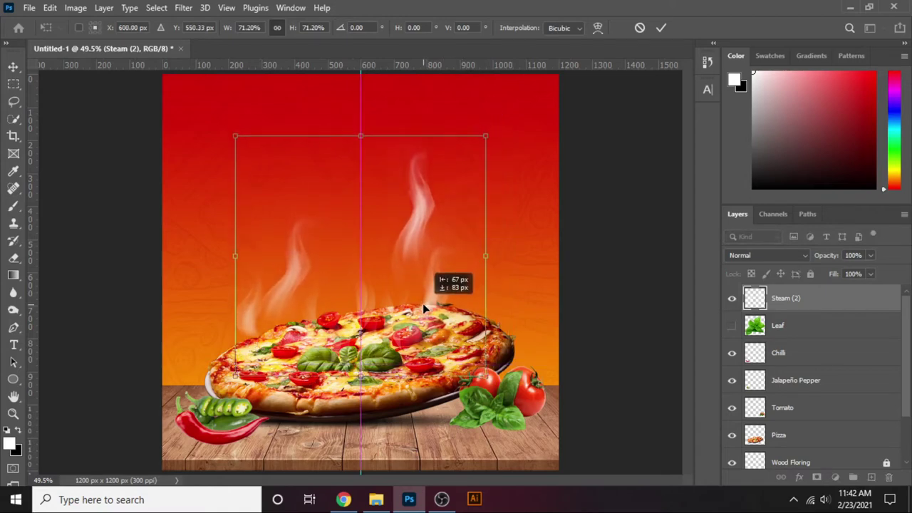
pyautogui.moveTo(489, 134); pyautogui.dragTo(478, 147)
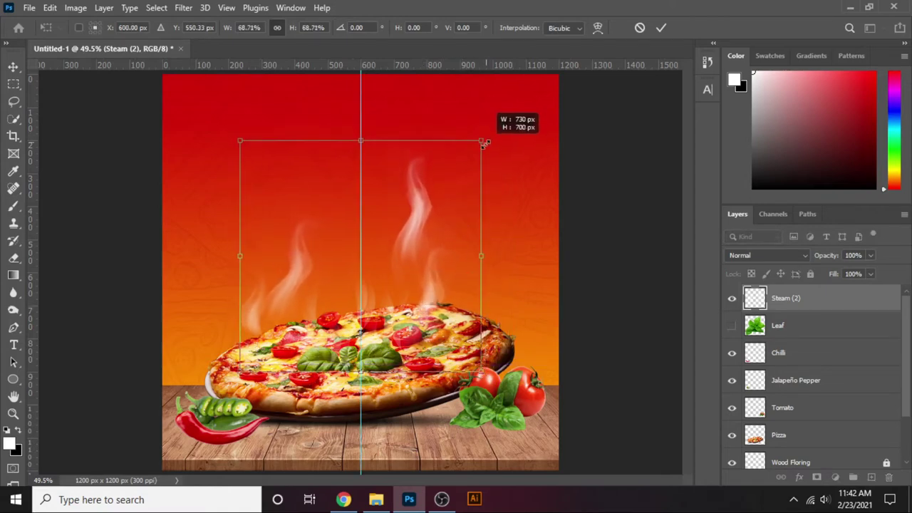
pyautogui.moveTo(442, 229); pyautogui.dragTo(442, 237)
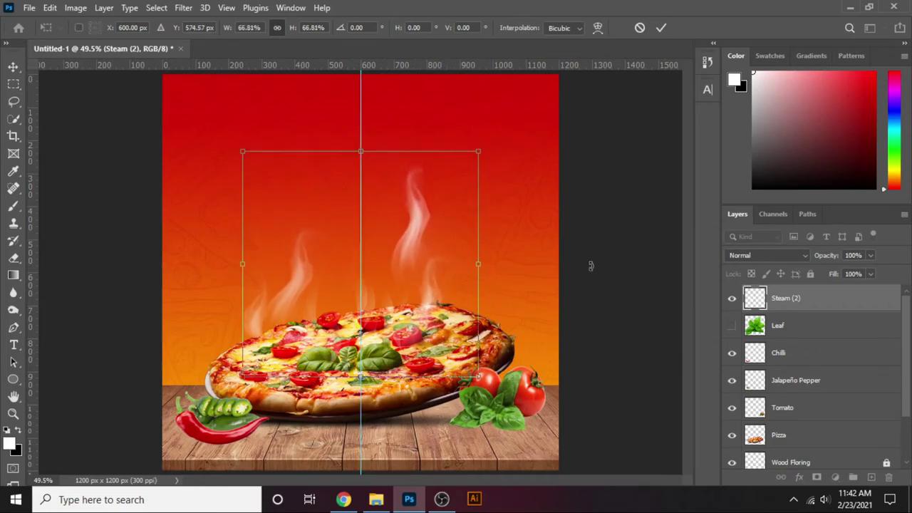
pyautogui.press('Return')
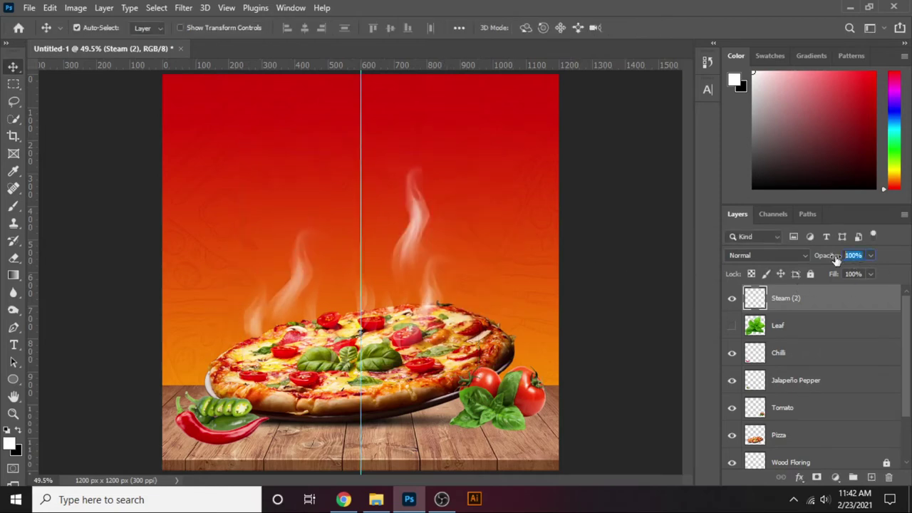
# Fade the steam to 80% opacity and delete the unused Leaf layer.
pyautogui.moveTo(838, 255); pyautogui.dragTo(831, 258)
pyautogui.click(846, 328)
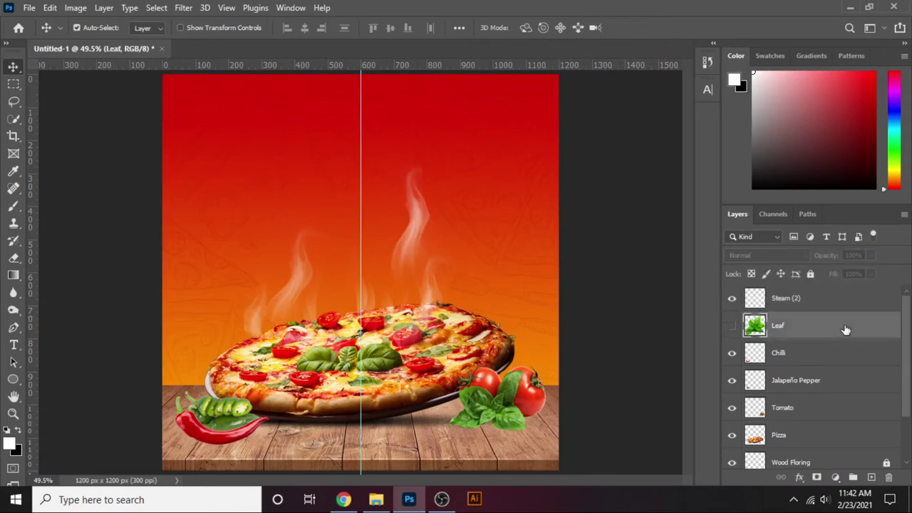
pyautogui.press('Delete')
pyautogui.keyDown('ctrl'); pyautogui.click(759, 331); pyautogui.keyUp('ctrl')
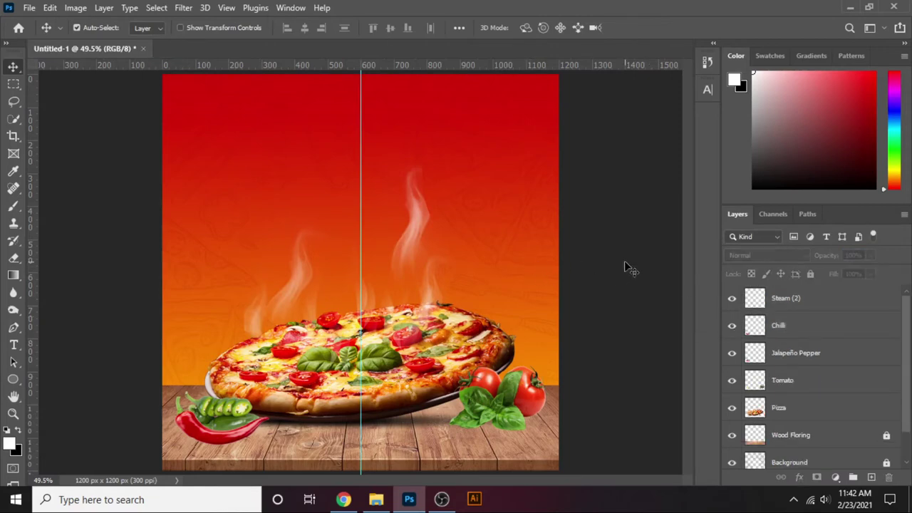
pyautogui.click(420, 218)
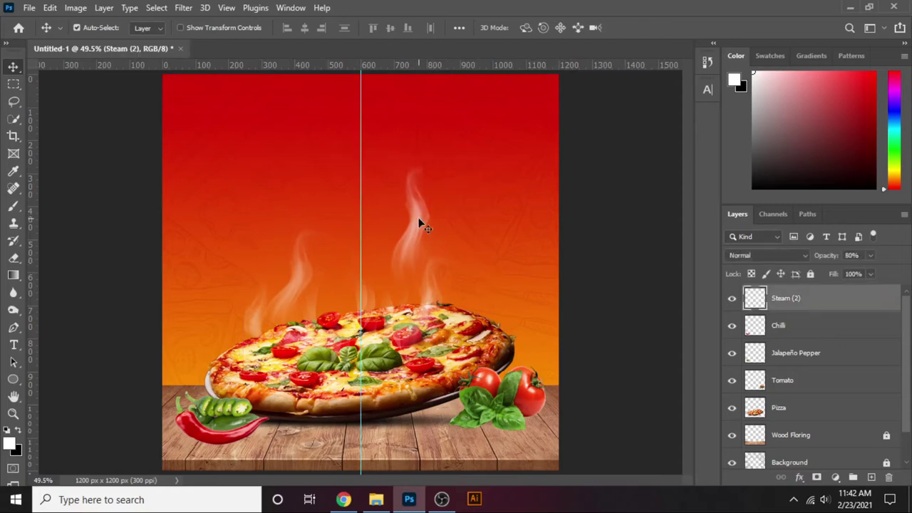
pyautogui.click(606, 230)
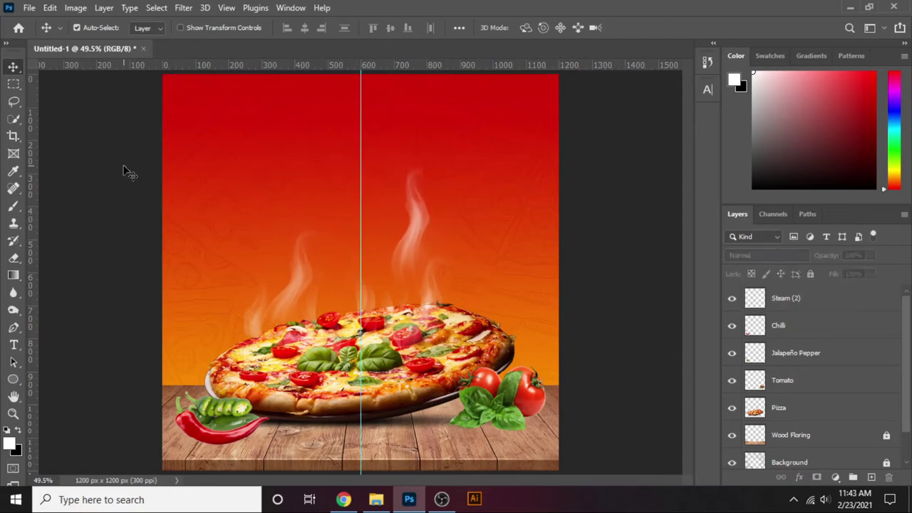
# Add a 43 pt 'Delicious' text layer centred on the vertical guide near the top.
pyautogui.click(13, 345)
pyautogui.click(265, 162)
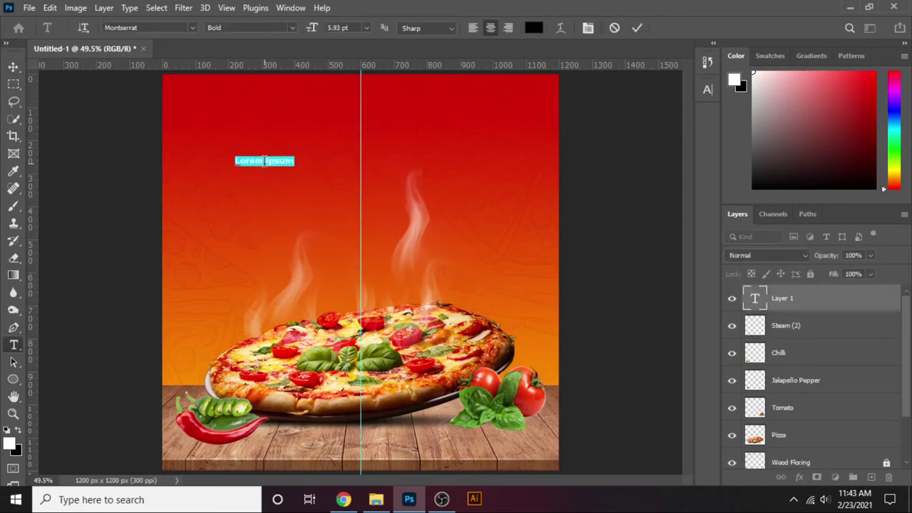
pyautogui.click(355, 25)
pyautogui.write('43')
pyautogui.press('Return')
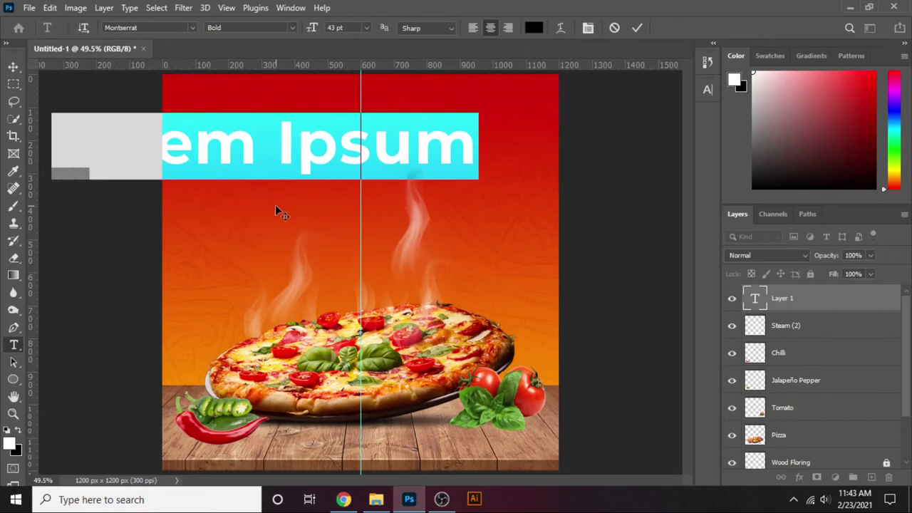
pyautogui.moveTo(276, 207); pyautogui.dragTo(396, 218)
pyautogui.write('D')
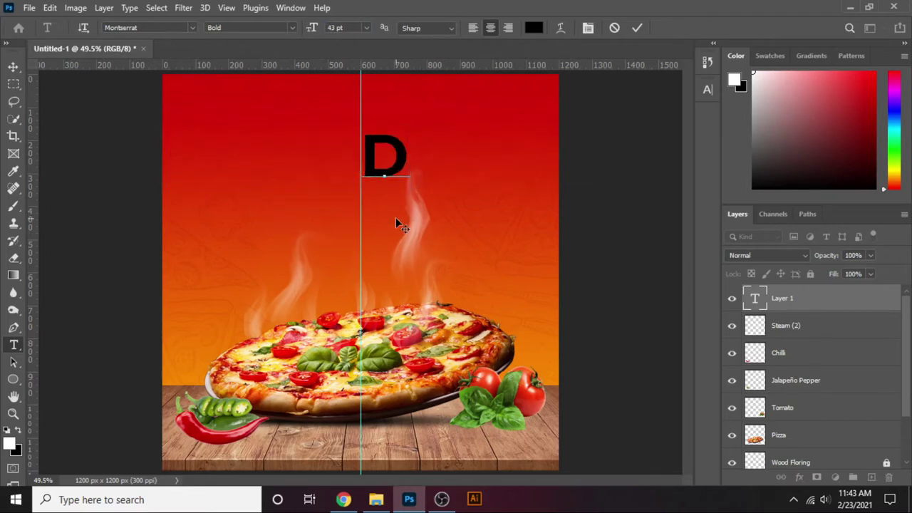
pyautogui.write('el')
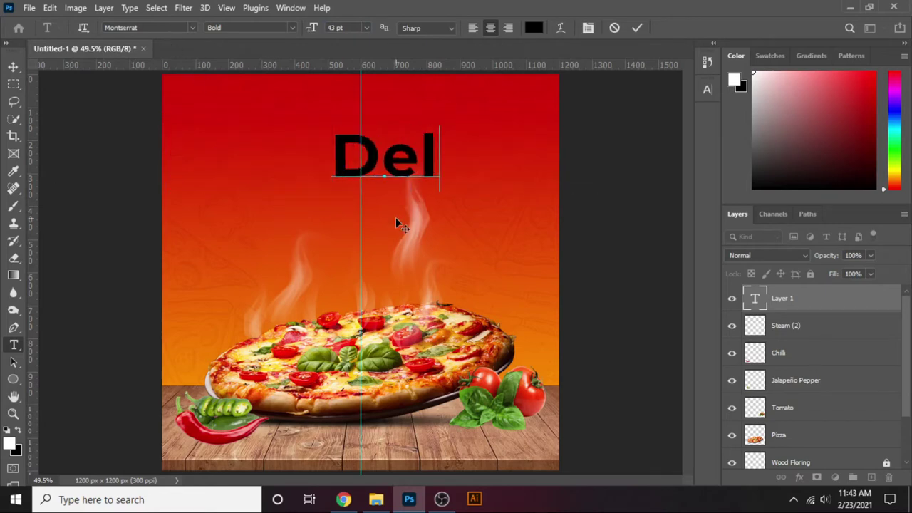
pyautogui.write('iciou')
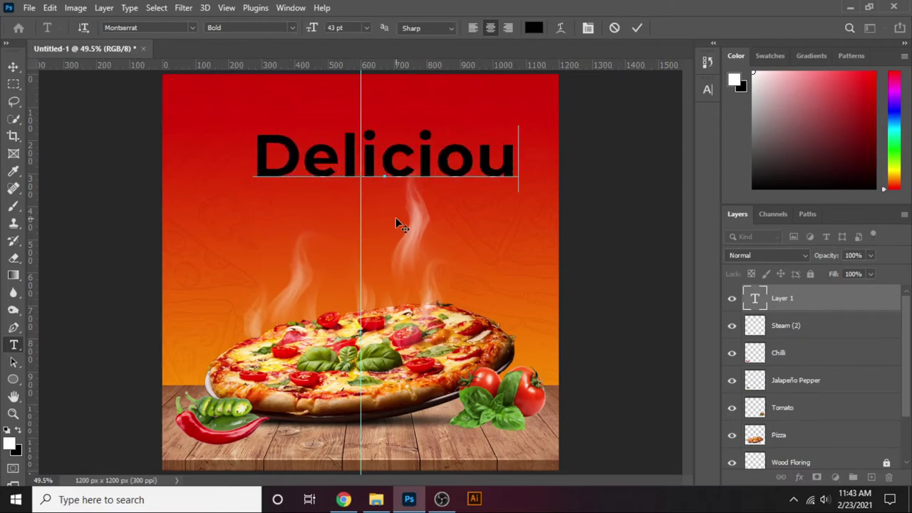
pyautogui.write('s')
pyautogui.doubleClick(755, 298)
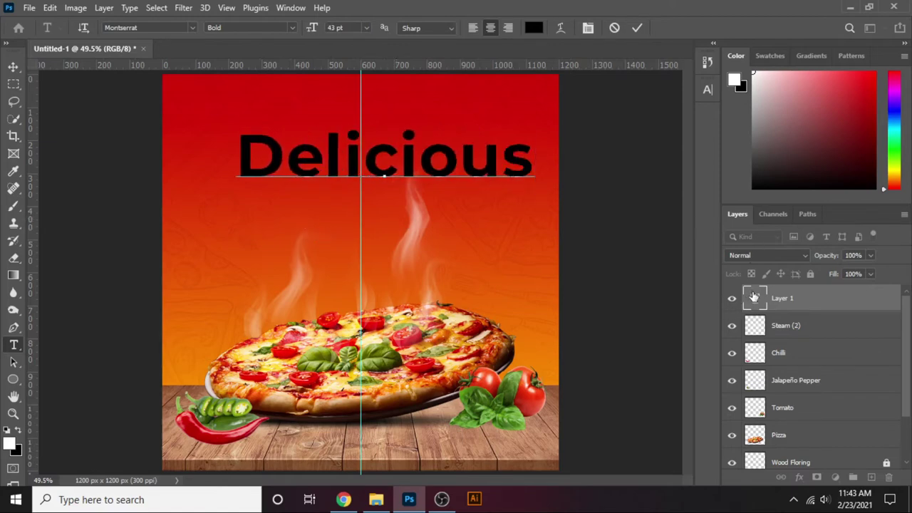
# Apply Debtos Script Free Version Regular to 'Delicious' and check its letter spacing in Character settings.
pyautogui.click(164, 29)
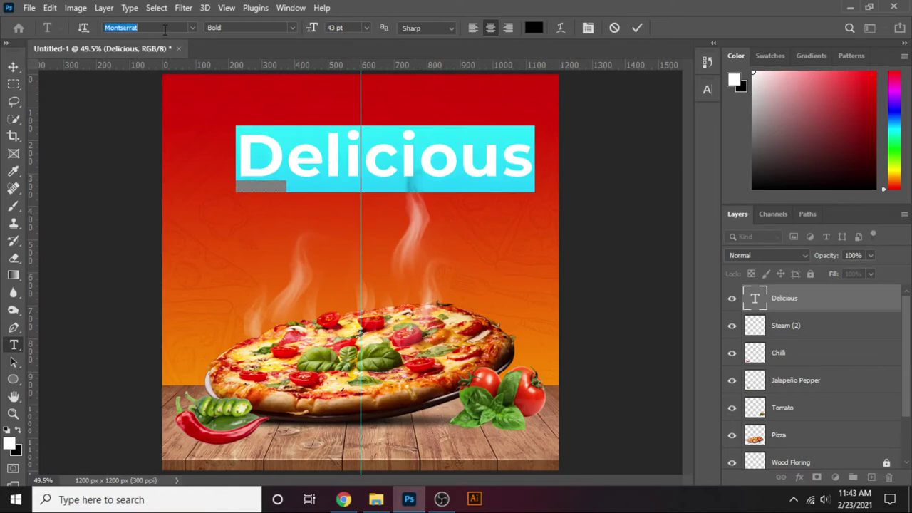
pyautogui.write('de')
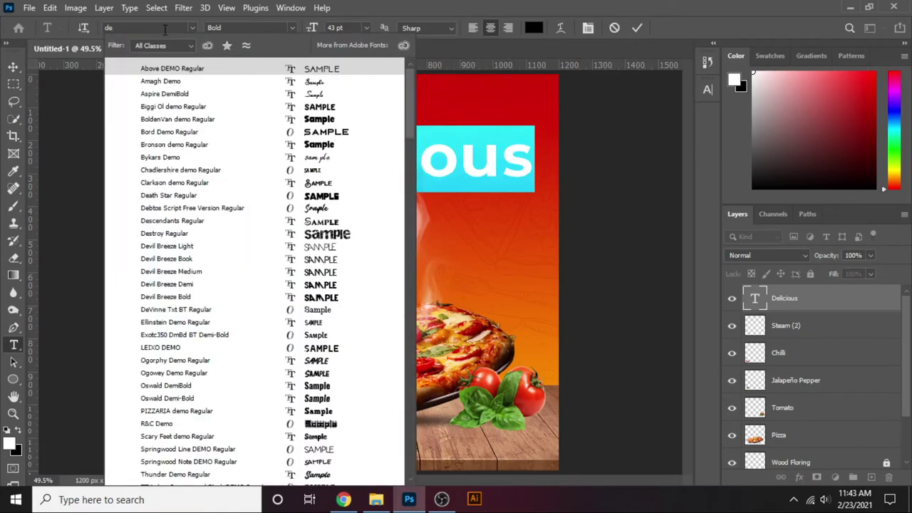
pyautogui.write('boto')
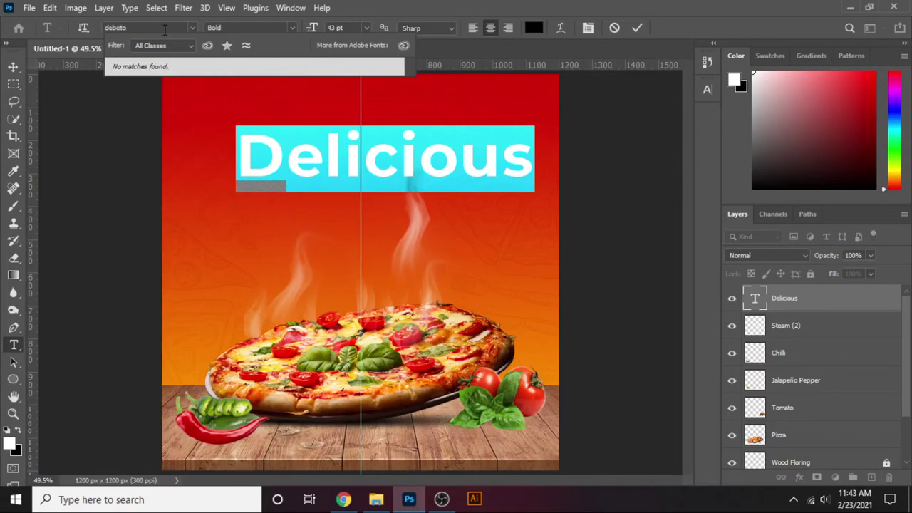
pyautogui.press('BackSpace')
pyautogui.press('BackSpace')
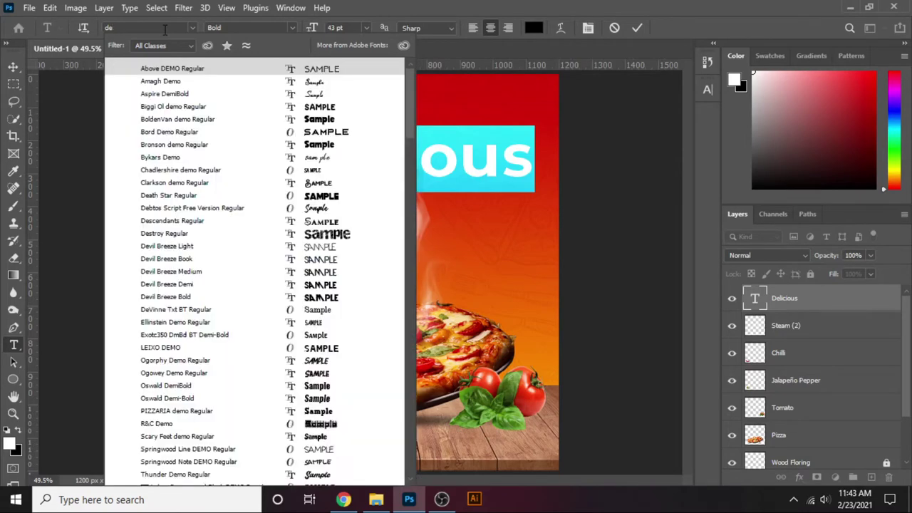
pyautogui.write('v')
pyautogui.press('BackSpace')
pyautogui.write('btos Script Free Ver...')
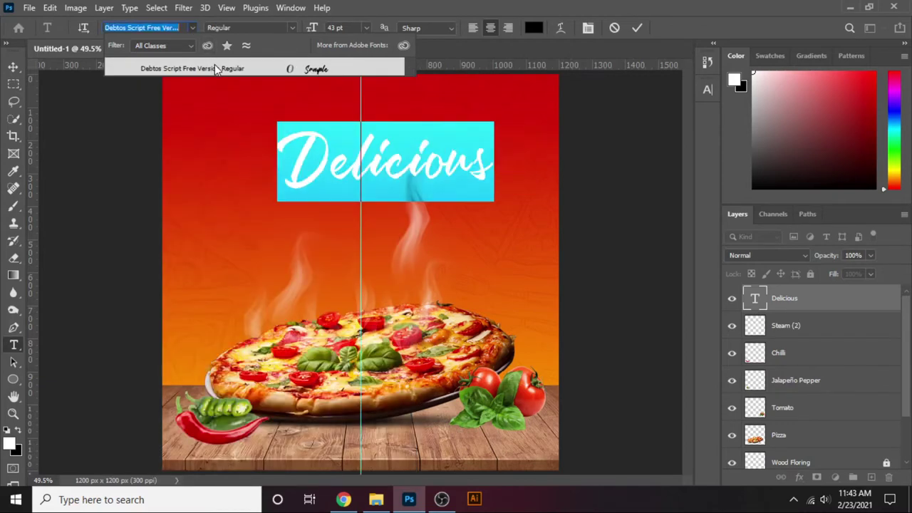
pyautogui.click(215, 68)
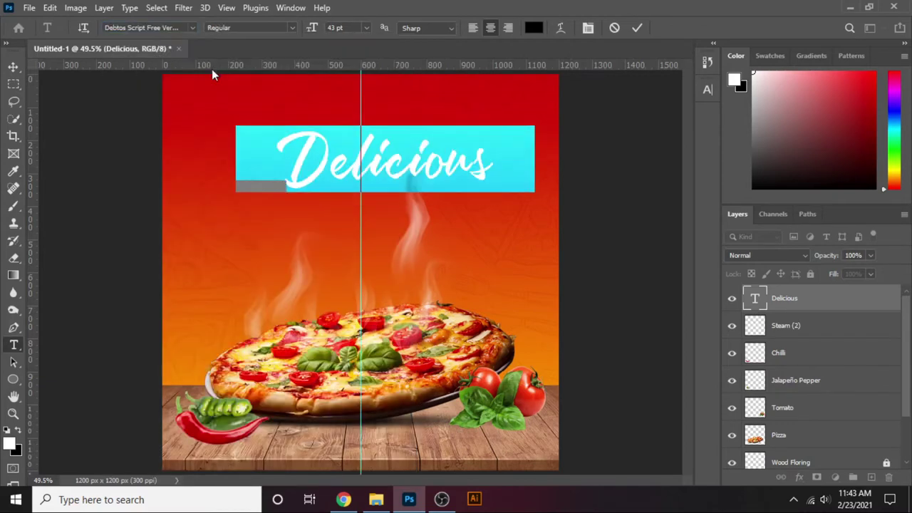
pyautogui.click(707, 93)
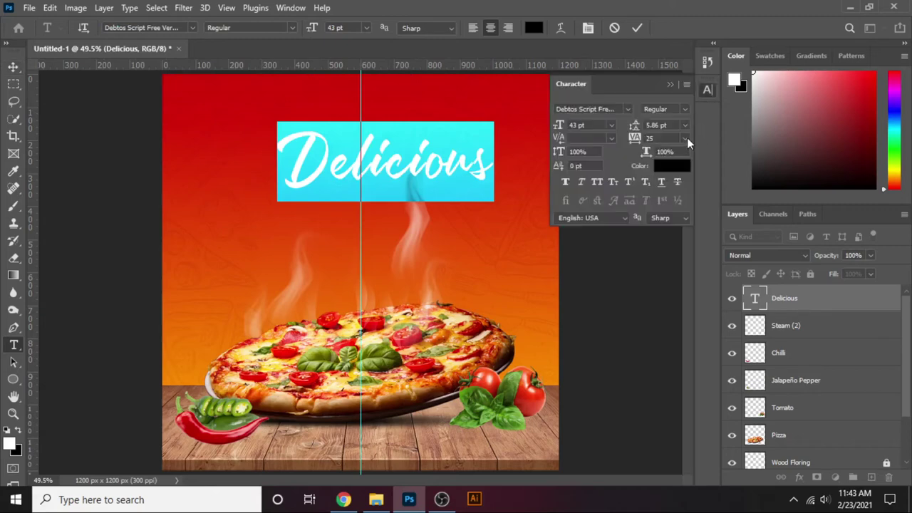
pyautogui.click(687, 137)
pyautogui.click(699, 96)
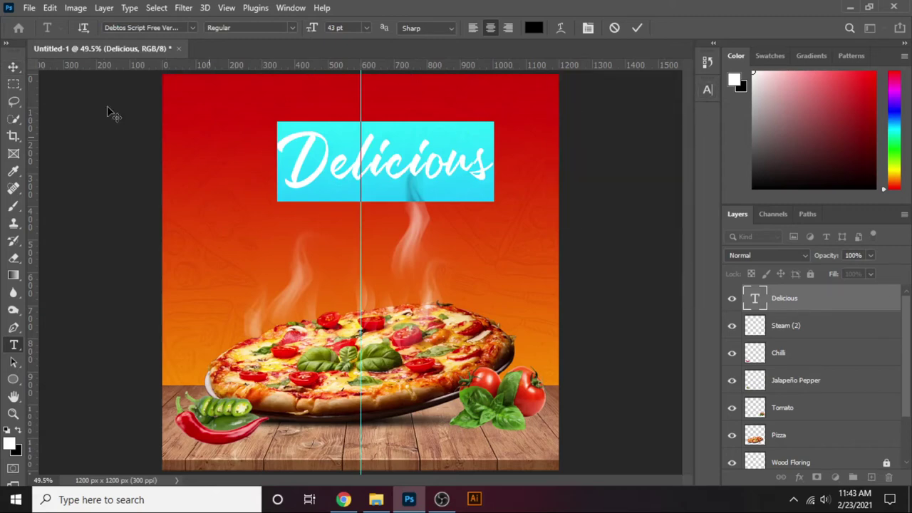
# Move the Delicious headline higher on the poster.
pyautogui.click(14, 66)
pyautogui.moveTo(393, 174)
pyautogui.mouseDown()
pyautogui.moveTo(372, 148)
pyautogui.moveTo(394, 134)
pyautogui.mouseUp()
pyautogui.hotkey('ctrl', 't')
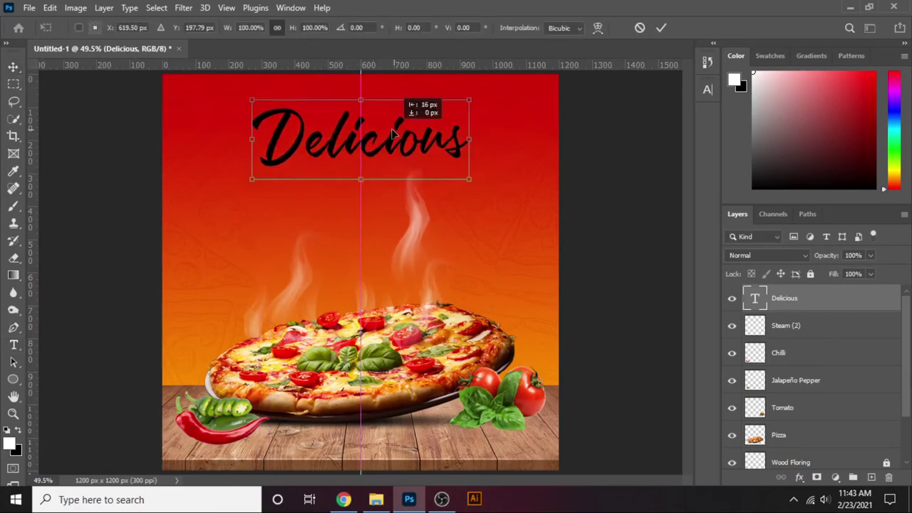
pyautogui.press('Return')
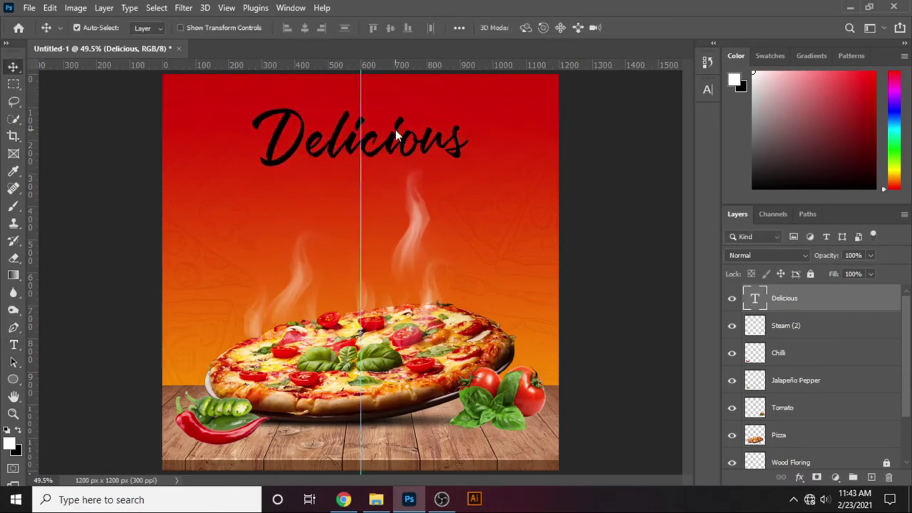
pyautogui.hotkey('shift', 'Up')
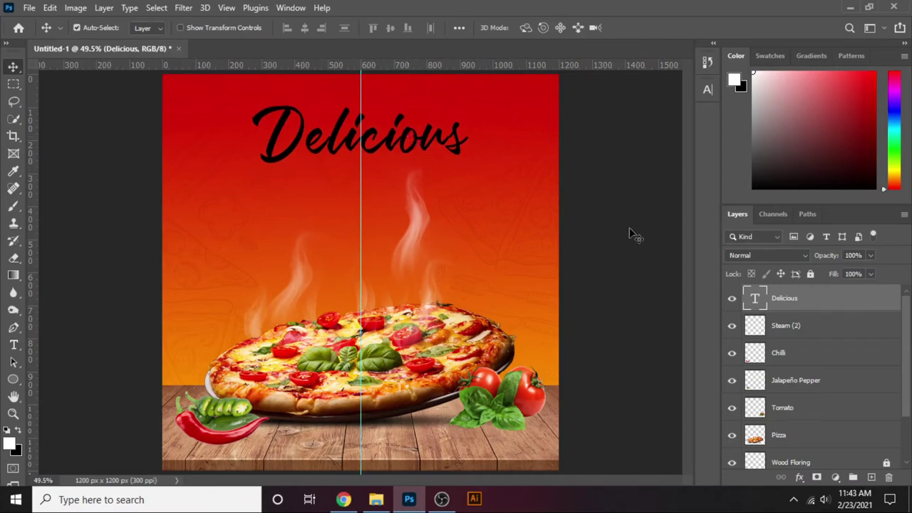
# Make the headline white, nudge it up twice, and duplicate the Delicious text layer.
pyautogui.doubleClick(761, 299)
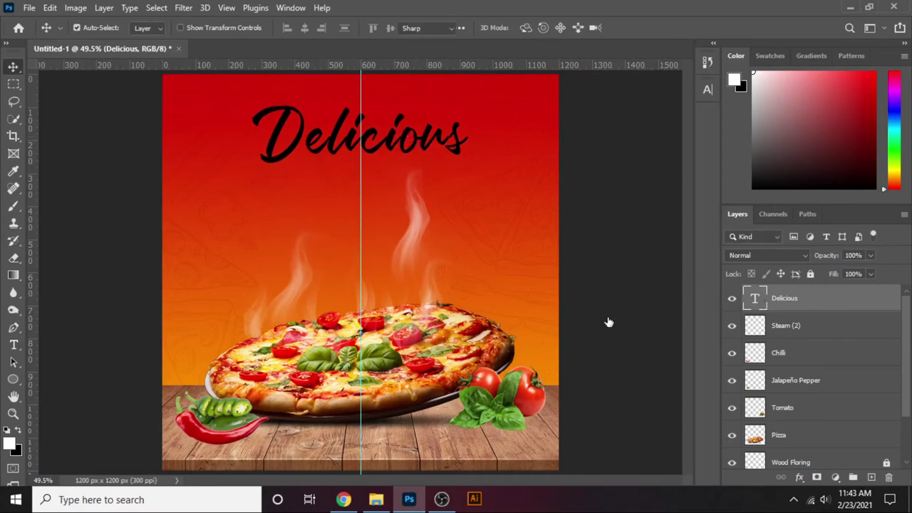
pyautogui.click(10, 444)
pyautogui.write('000000')
pyautogui.press('Return')
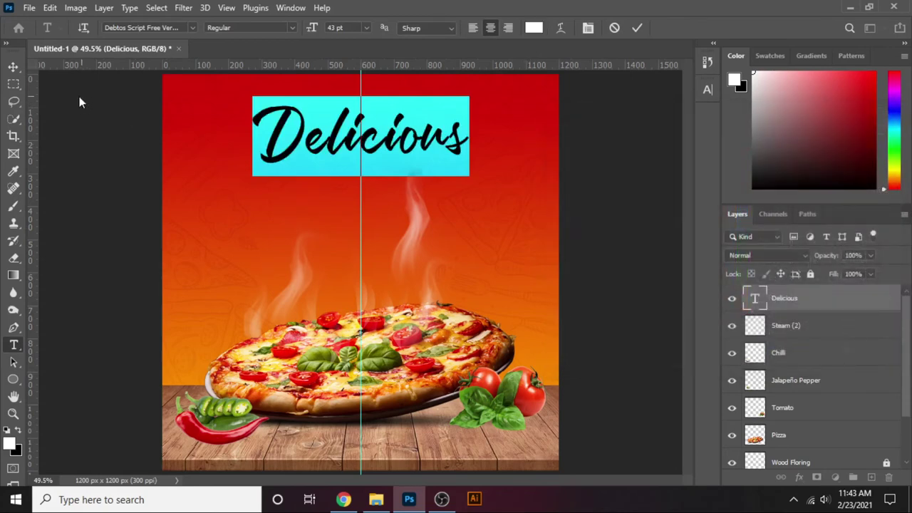
pyautogui.click(12, 67)
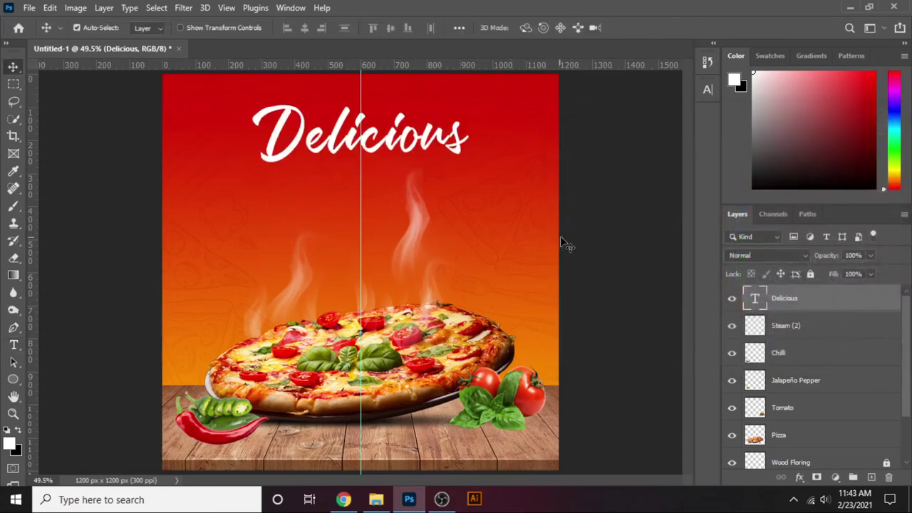
pyautogui.press('Up')
pyautogui.press('Up')
pyautogui.press('Up')
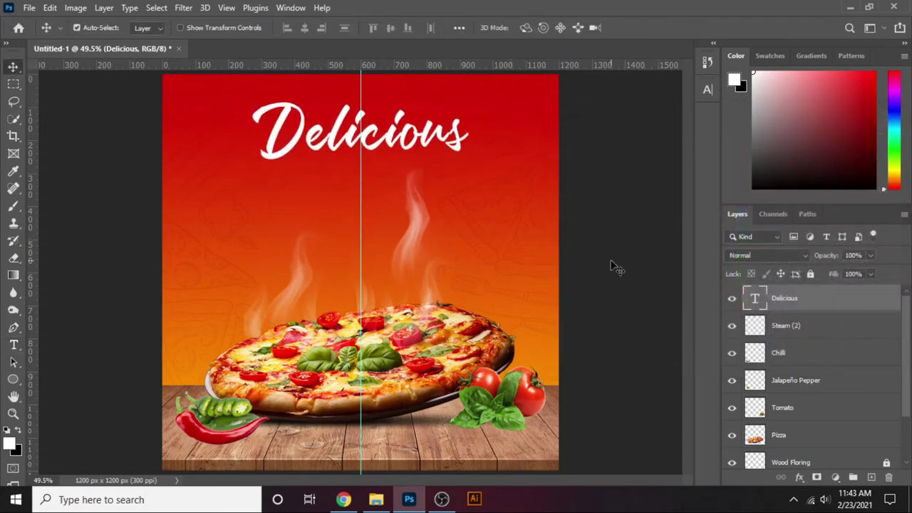
pyautogui.press('Up')
pyautogui.press('Up')
pyautogui.press('Up')
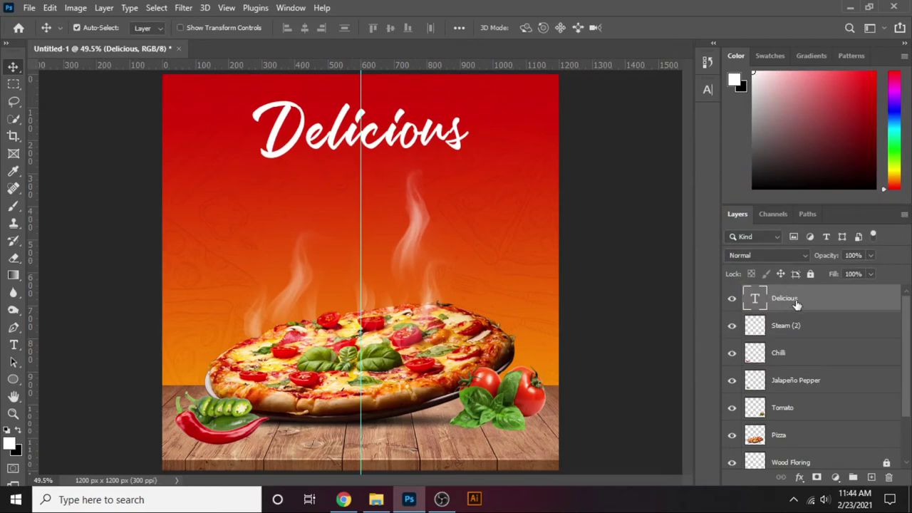
pyautogui.moveTo(796, 303); pyautogui.dragTo(872, 476)
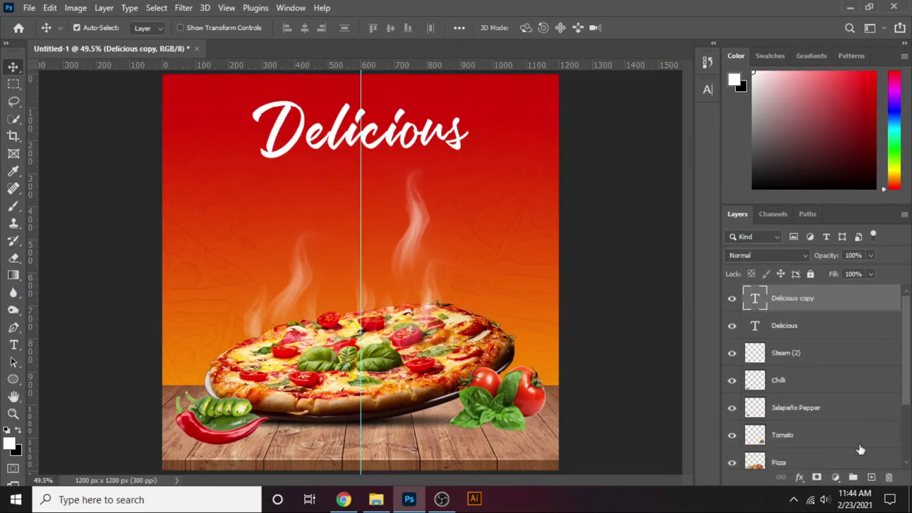
# Move the Delicious copy layer below the original and recolour it pure black.
pyautogui.moveTo(810, 305); pyautogui.dragTo(805, 338)
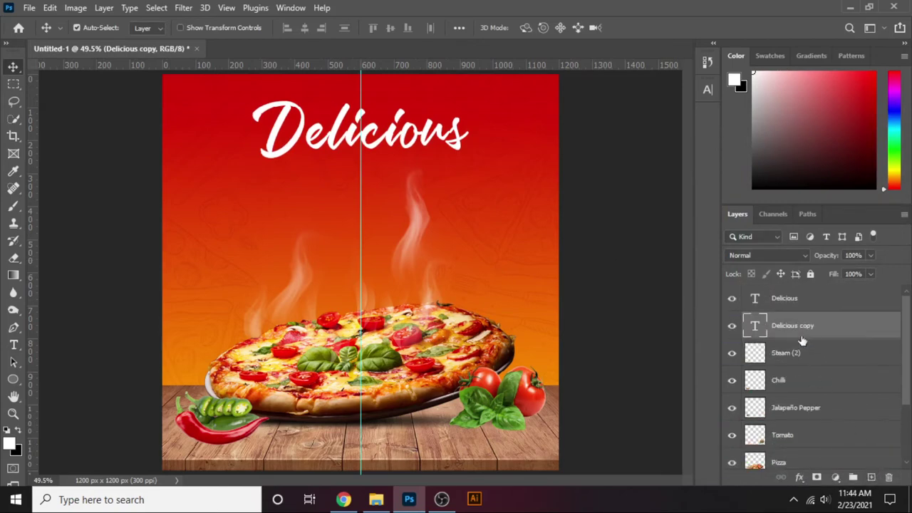
pyautogui.doubleClick(755, 325)
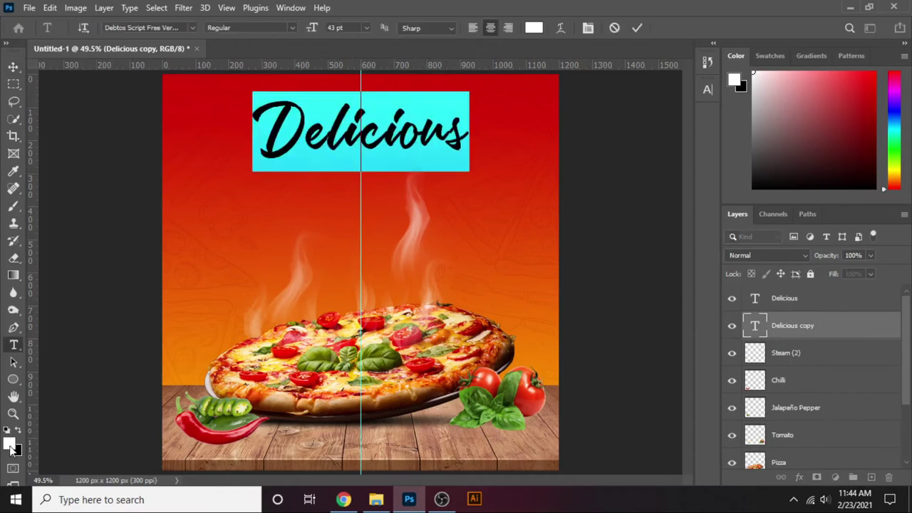
pyautogui.click(10, 443)
pyautogui.click(560, 312)
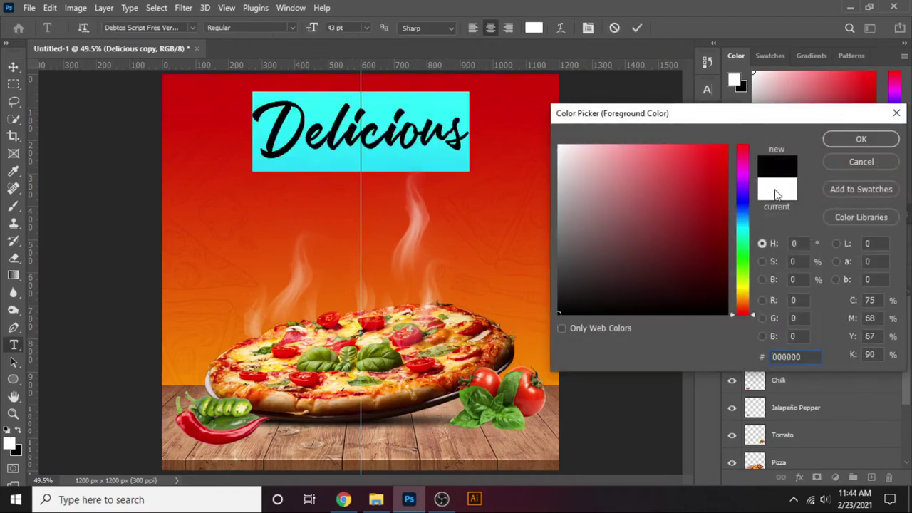
pyautogui.click(861, 139)
pyautogui.click(15, 66)
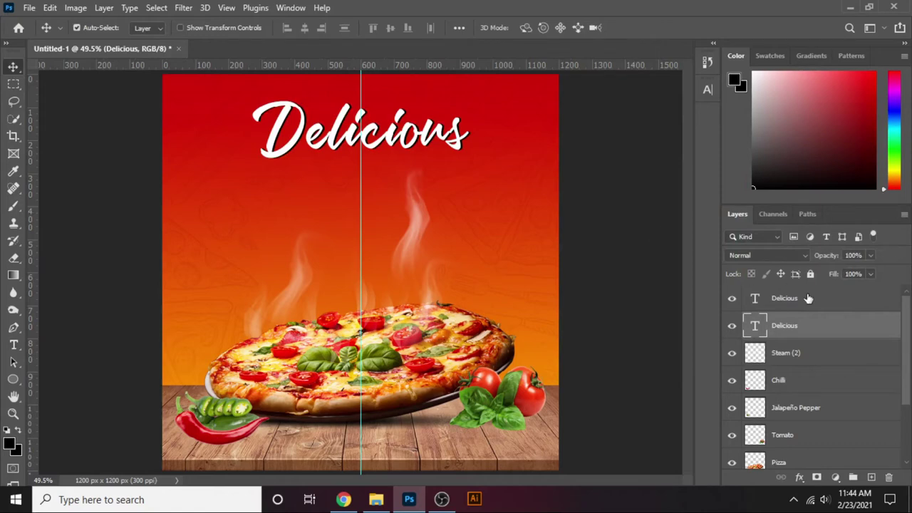
# Give the black Delicious layer a 25% opacity drop shadow, then select the top white Delicious layer.
pyautogui.doubleClick(899, 333)
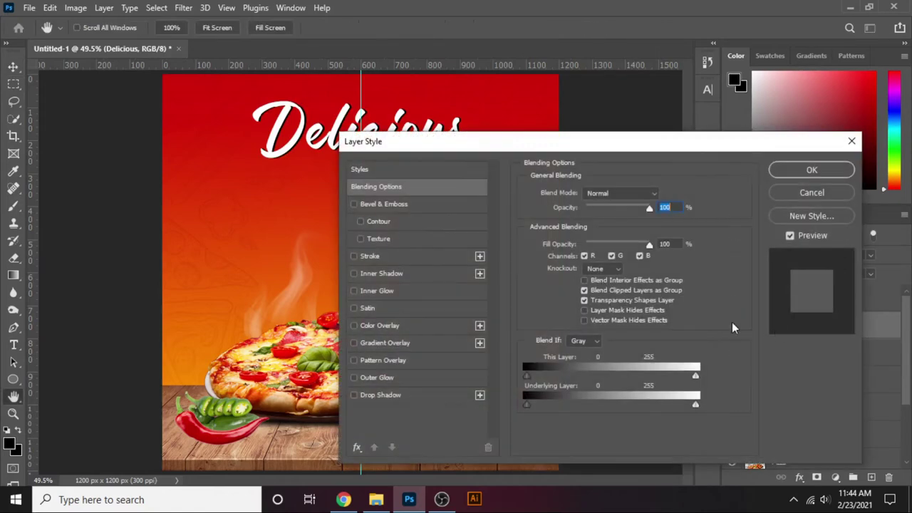
pyautogui.click(390, 395)
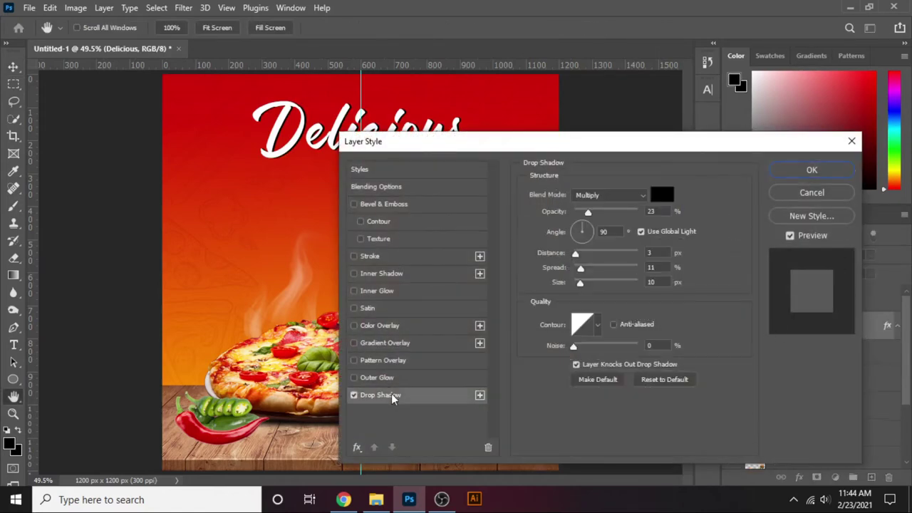
pyautogui.doubleClick(651, 212)
pyautogui.write('25')
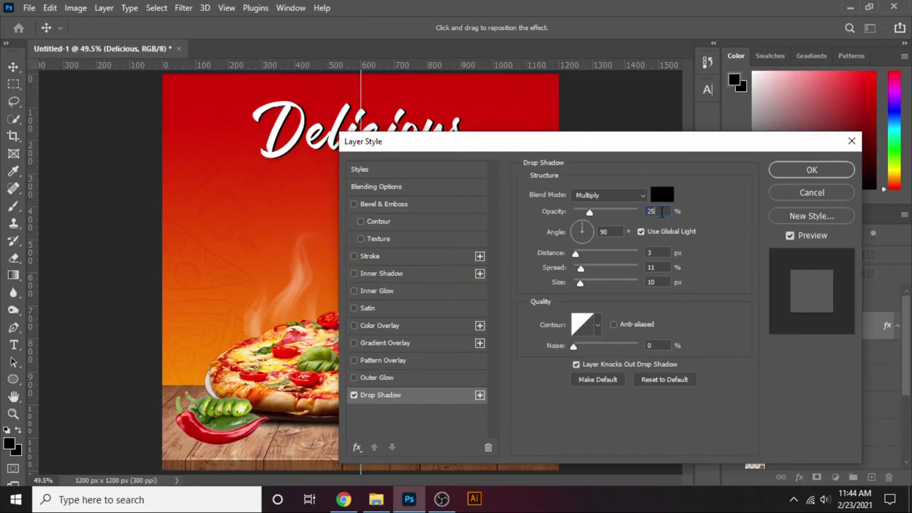
pyautogui.click(812, 171)
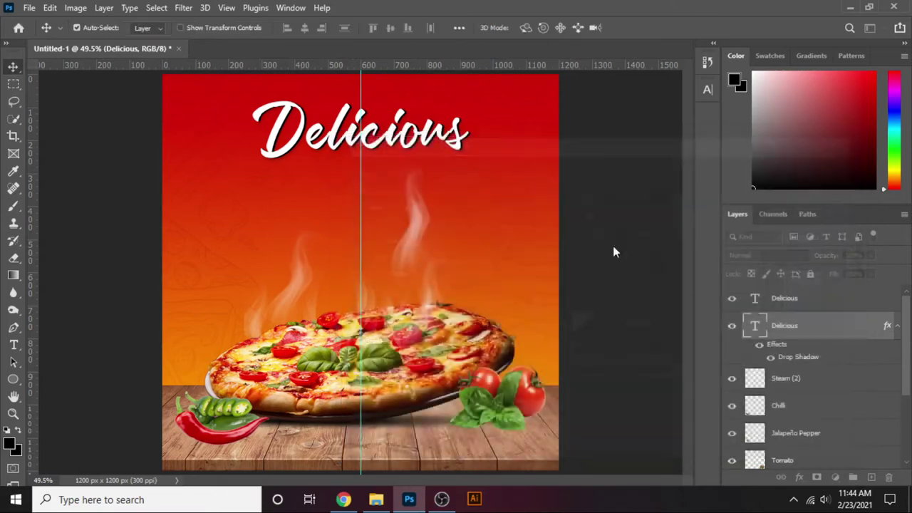
pyautogui.click(831, 299)
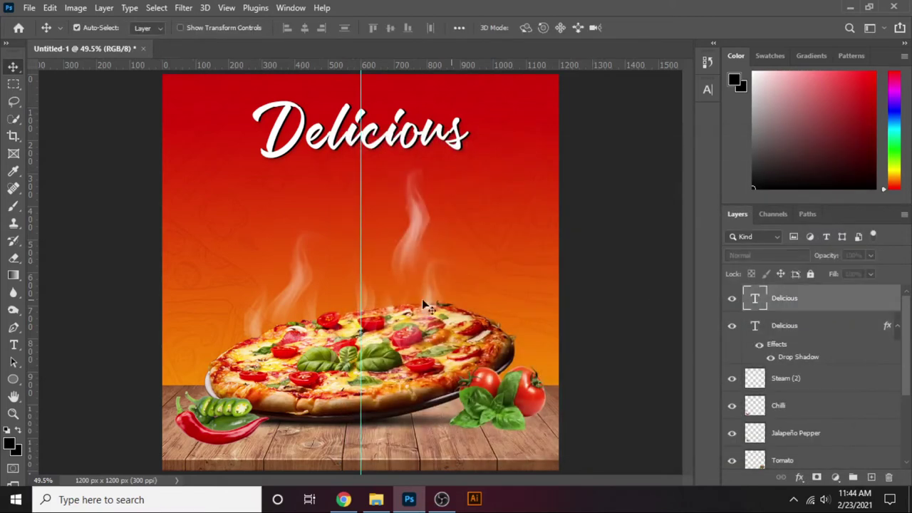
pyautogui.click(14, 345)
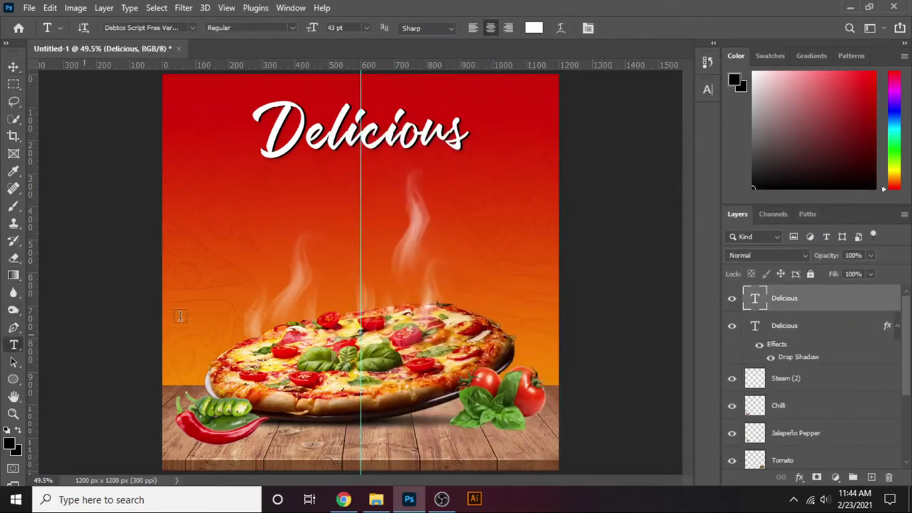
# Type 'PIZZA' below the headline and set it in Bebas Regular.
pyautogui.click(291, 222)
pyautogui.write('P')
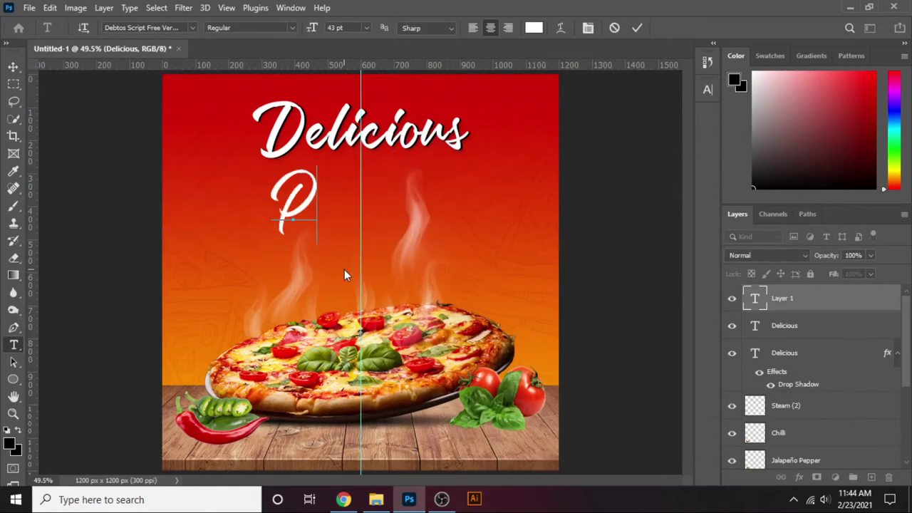
pyautogui.write('IZZA')
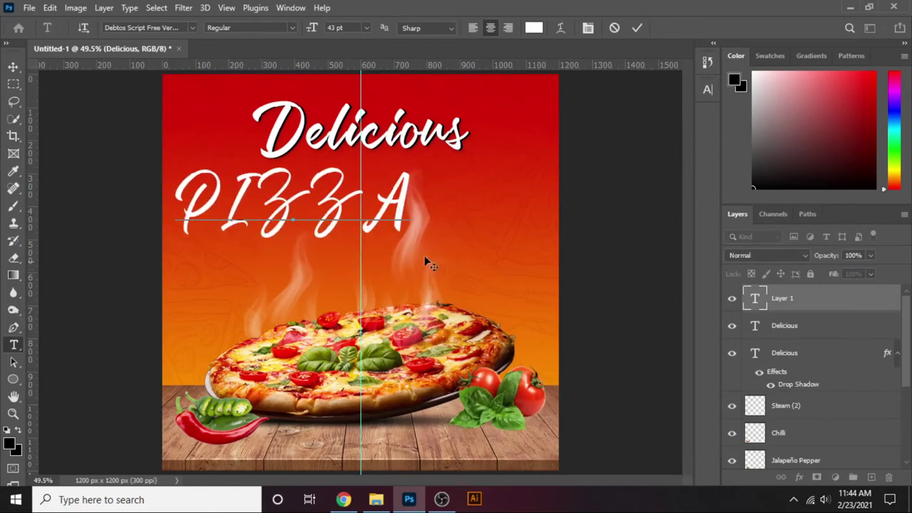
pyautogui.doubleClick(752, 299)
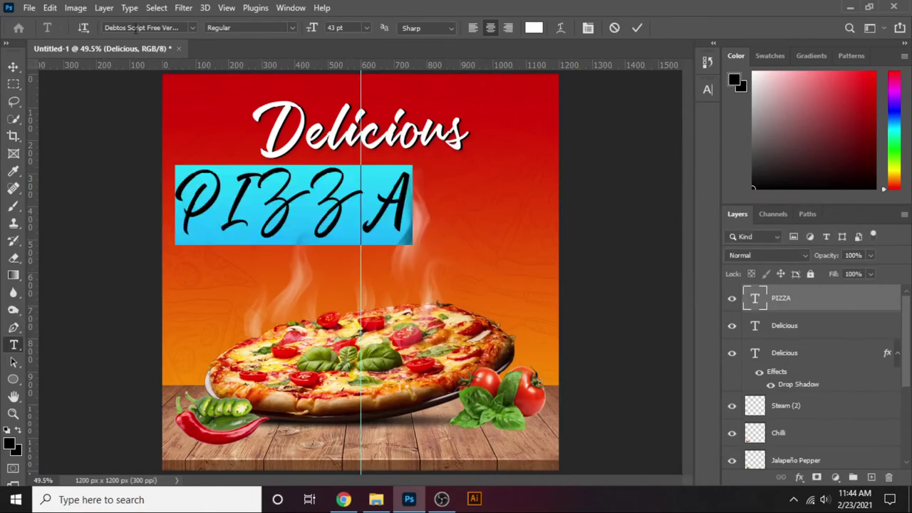
pyautogui.click(135, 28)
pyautogui.write('beb')
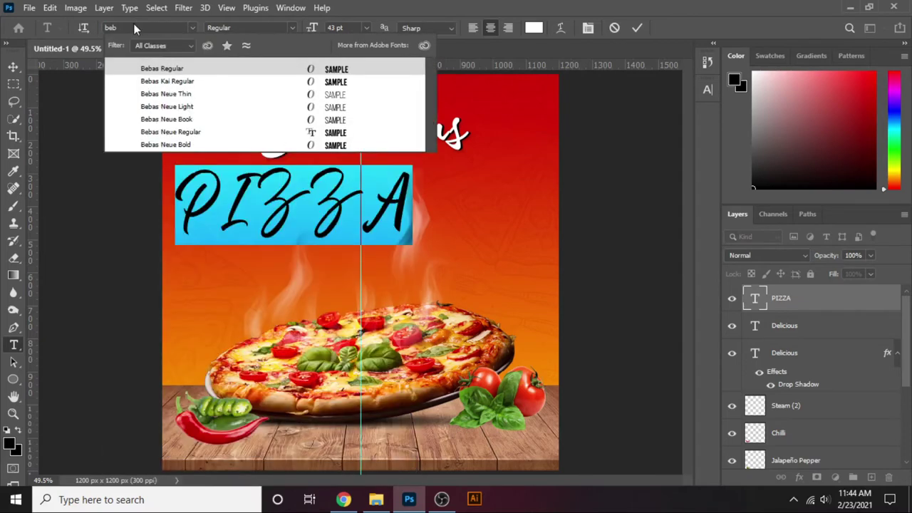
pyautogui.click(168, 69)
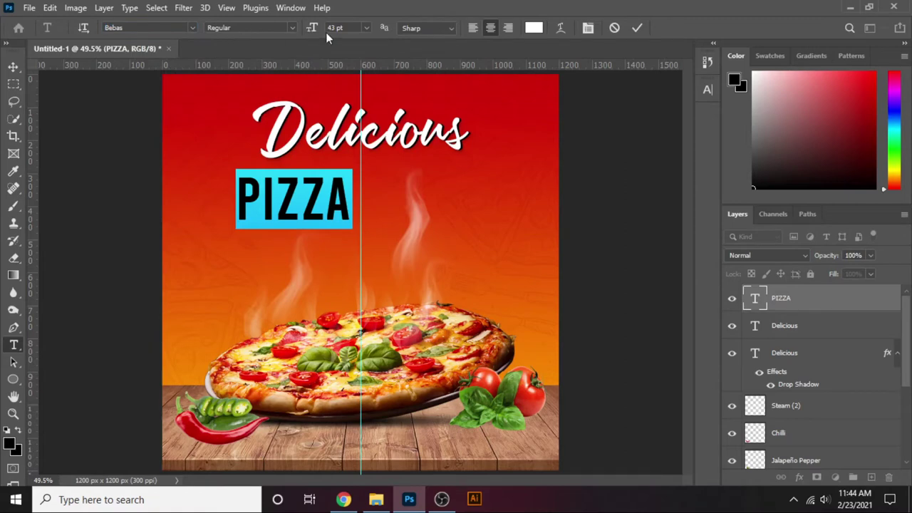
# Centre PIZZA on the guide under Delicious and duplicate it as 'PIZZA copy'.
pyautogui.click(14, 67)
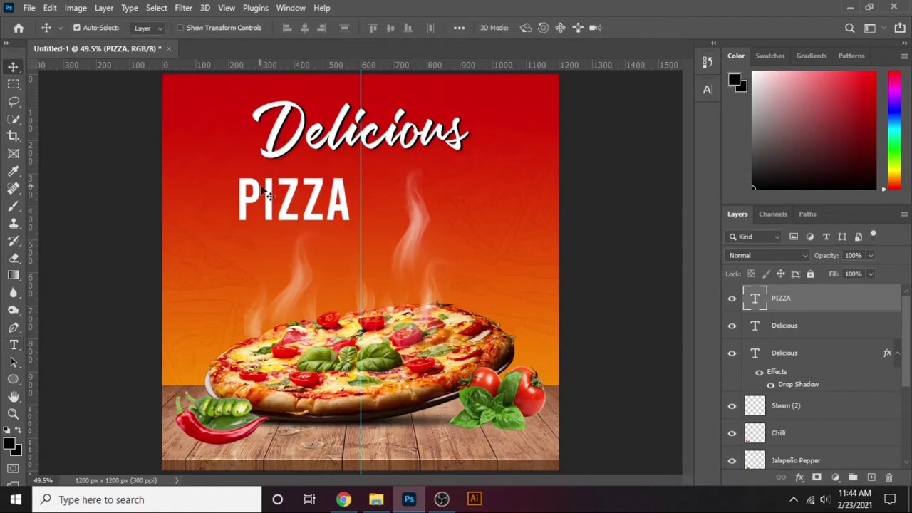
pyautogui.moveTo(320, 185)
pyautogui.mouseDown()
pyautogui.moveTo(404, 186)
pyautogui.moveTo(388, 197)
pyautogui.mouseUp()
pyautogui.hotkey('ctrl', 't')
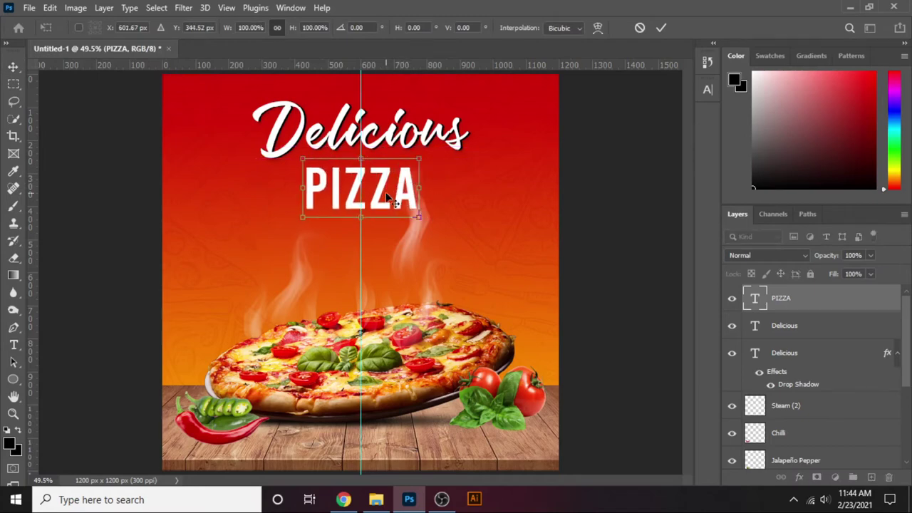
pyautogui.press('Return')
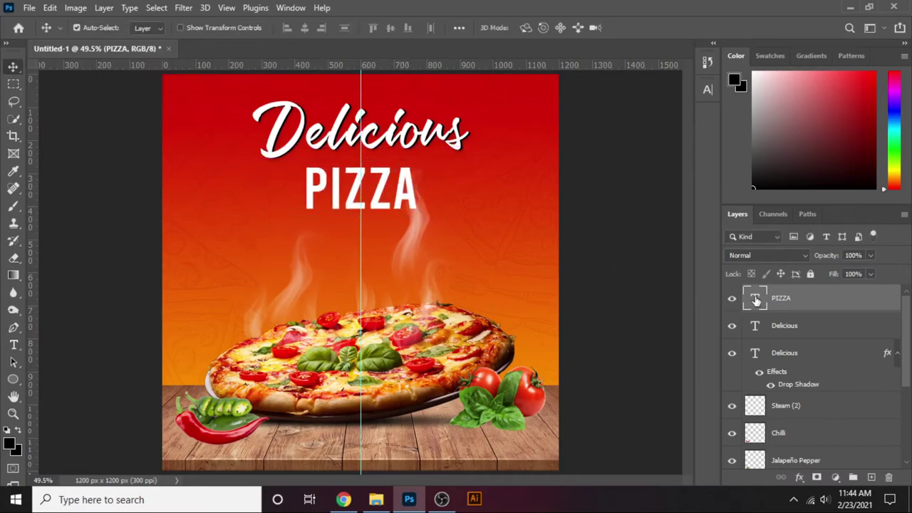
pyautogui.doubleClick(756, 301)
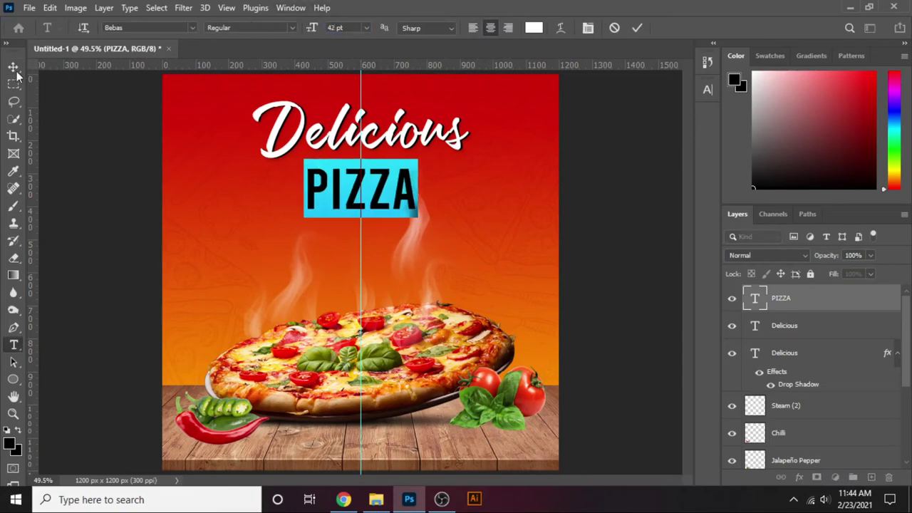
pyautogui.hotkey('ctrl', 'Return')
pyautogui.hotkey('ctrl', 't')
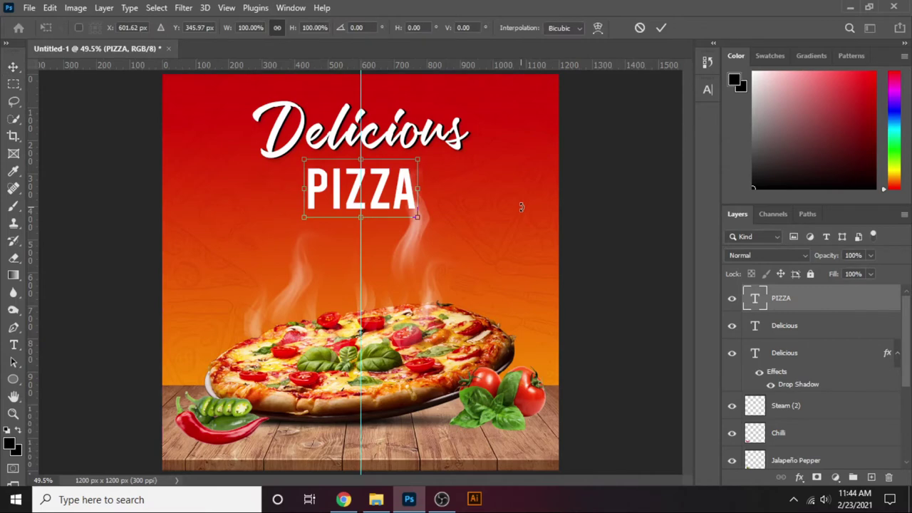
pyautogui.press('Return')
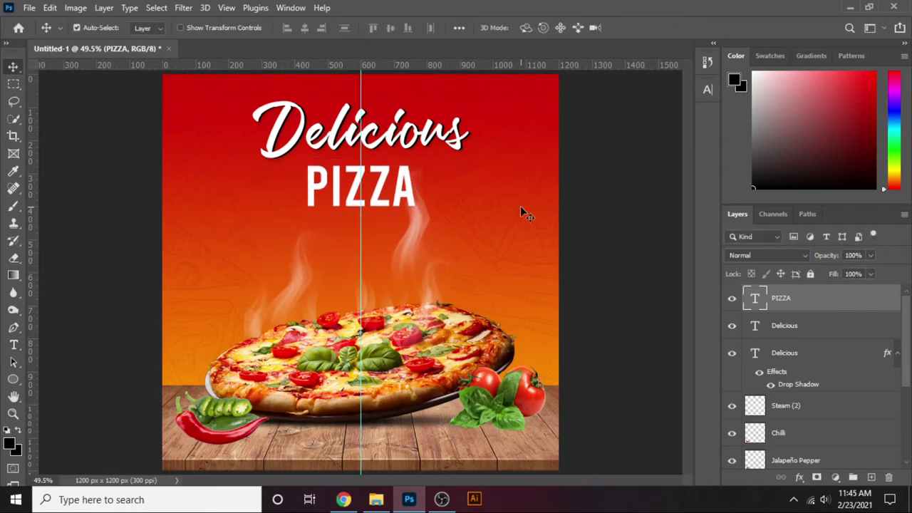
pyautogui.moveTo(775, 303)
pyautogui.mouseDown()
pyautogui.moveTo(821, 356)
pyautogui.moveTo(871, 477)
pyautogui.mouseUp()
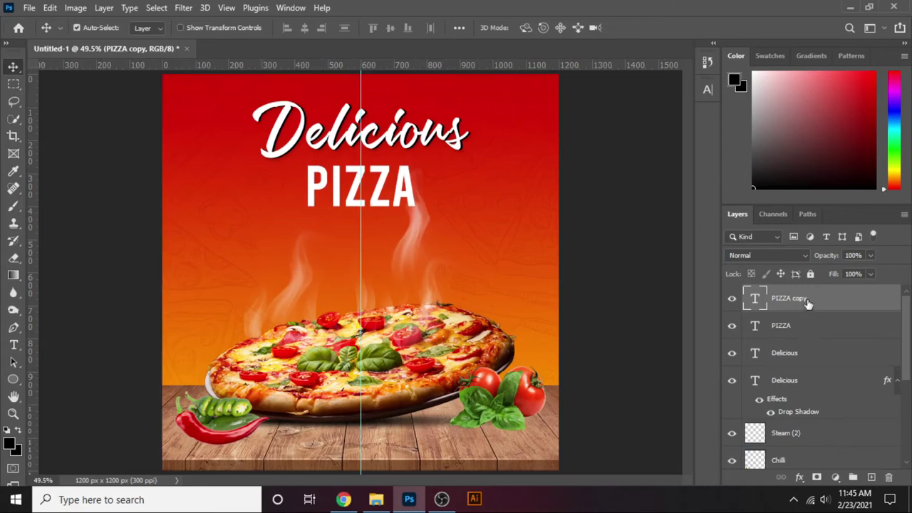
pyautogui.click(891, 329)
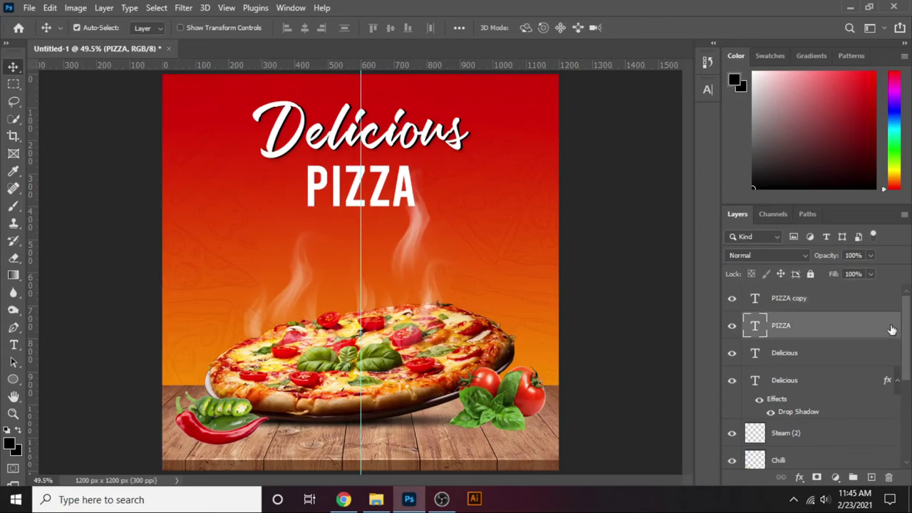
# Add a drop shadow to the original PIZZA layer, keeping its text colour unchanged.
pyautogui.doubleClick(891, 329)
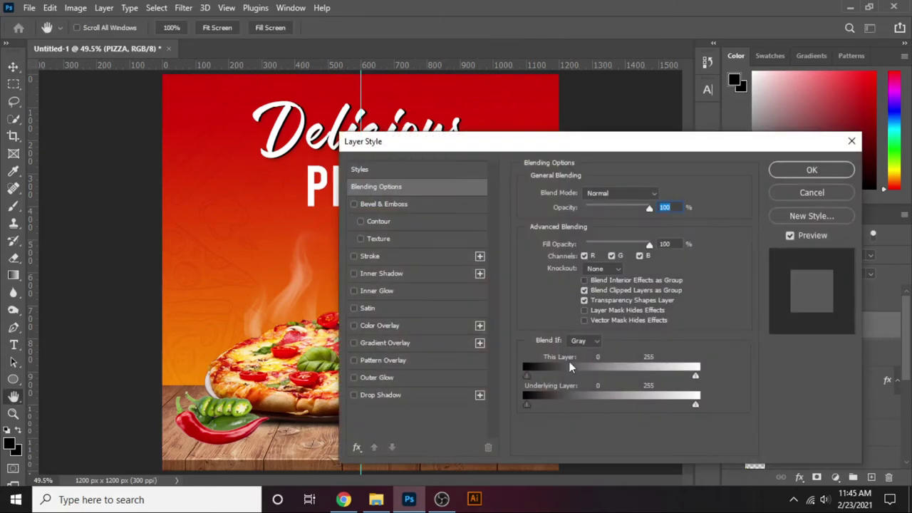
pyautogui.click(417, 403)
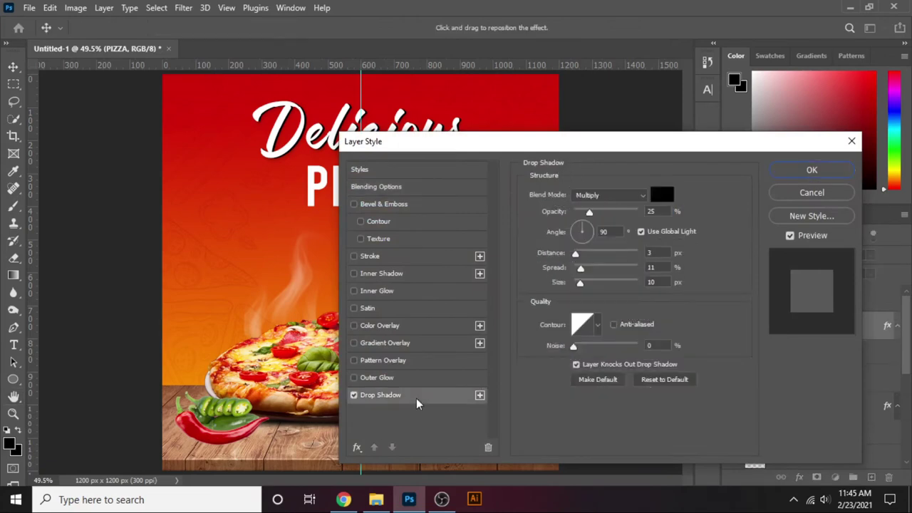
pyautogui.click(812, 172)
pyautogui.doubleClick(753, 324)
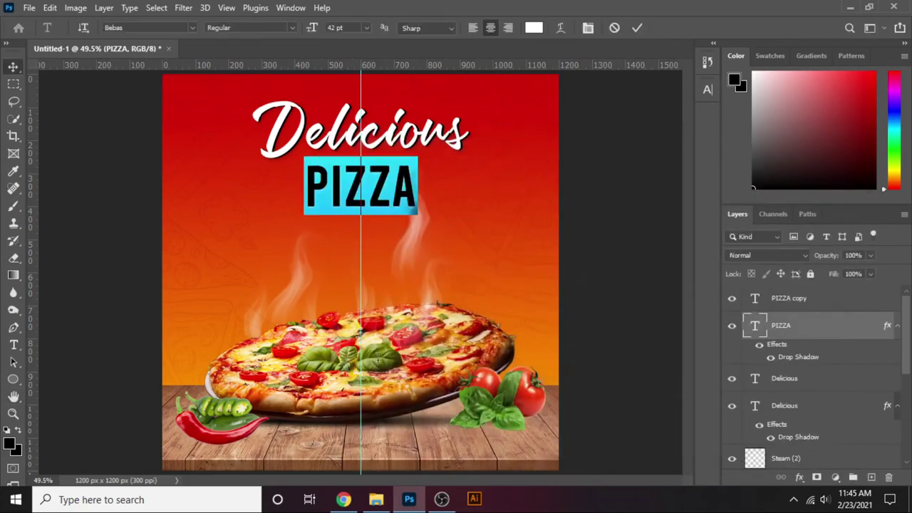
pyautogui.click(10, 443)
pyautogui.click(834, 142)
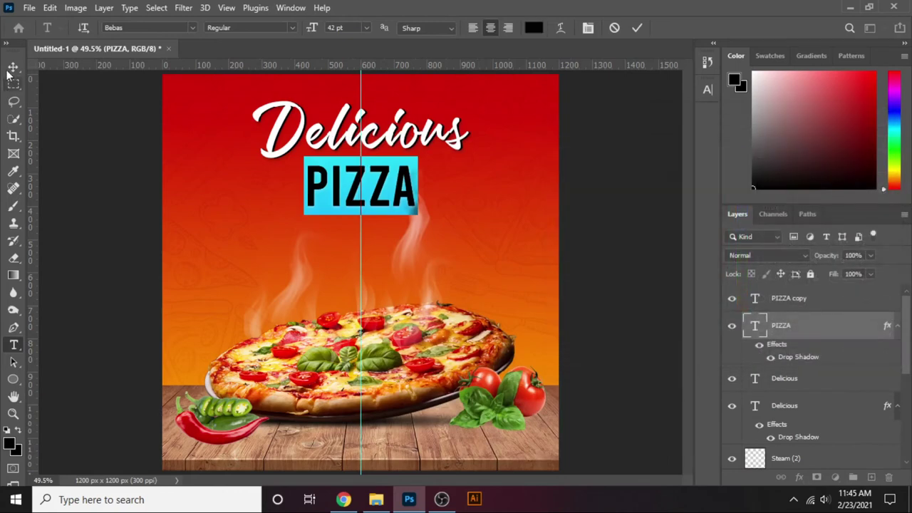
pyautogui.click(13, 66)
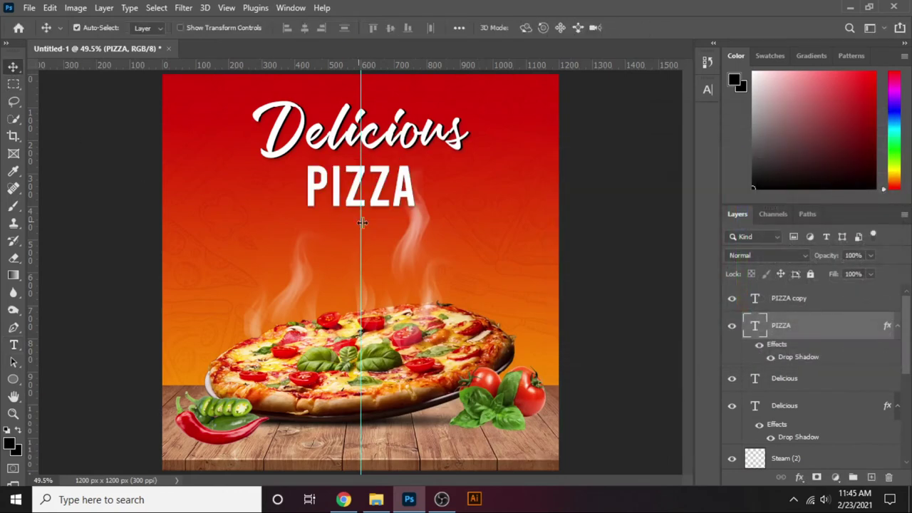
# Select both PIZZA layers and nudge them slightly up together.
pyautogui.click(591, 259)
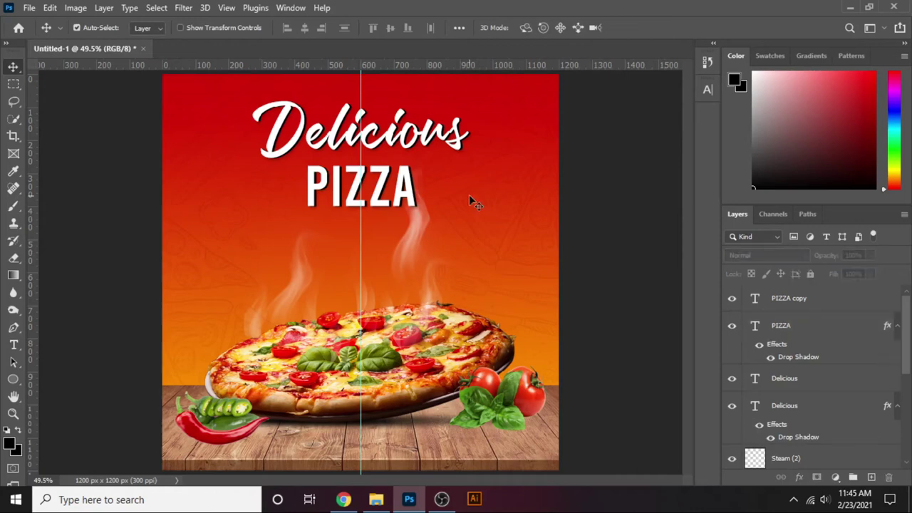
pyautogui.click(417, 200)
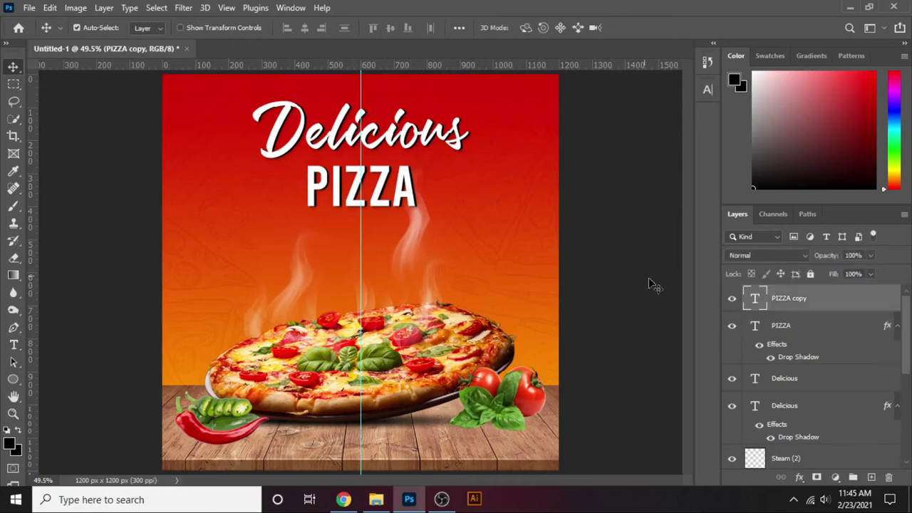
pyautogui.keyDown('shift'); pyautogui.click(779, 326); pyautogui.keyUp('shift')
pyautogui.hotkey('ctrl', 't')
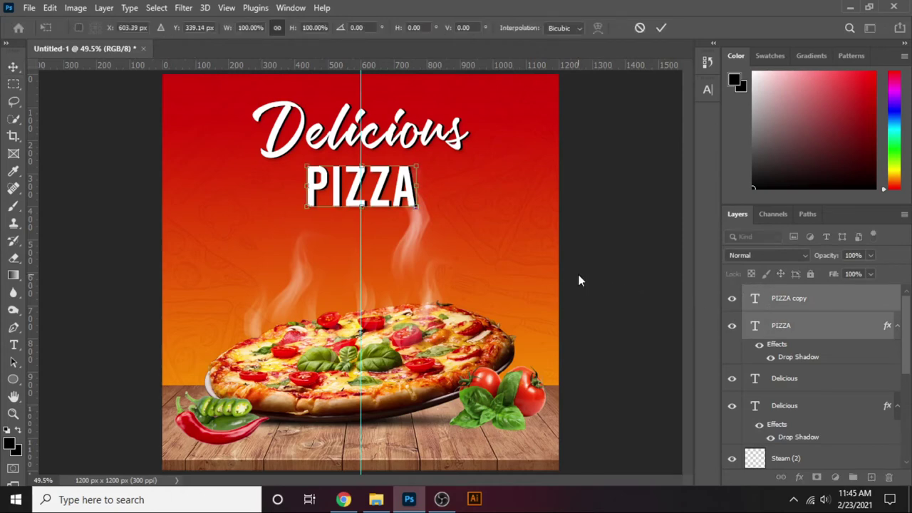
pyautogui.press('Left')
pyautogui.press('Left')
pyautogui.press('Left')
pyautogui.press('Right')
pyautogui.press('Up')
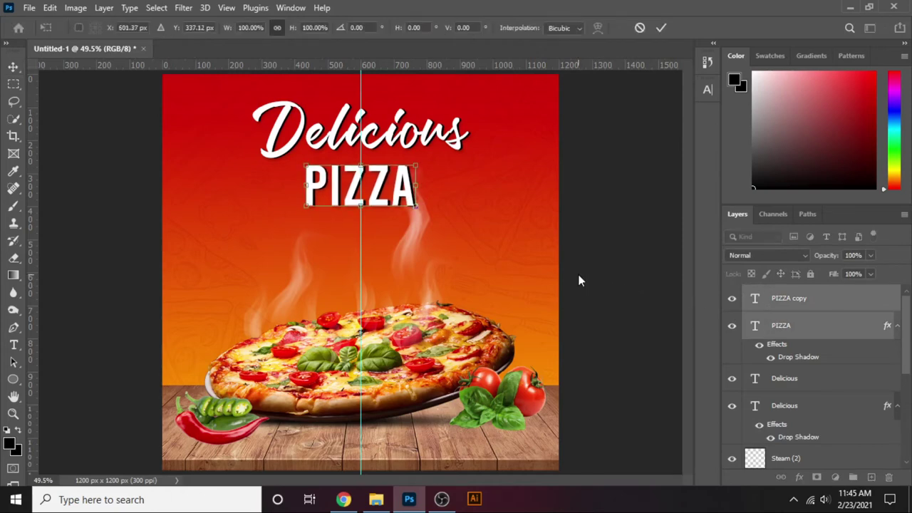
pyautogui.press('Up')
pyautogui.press('Up')
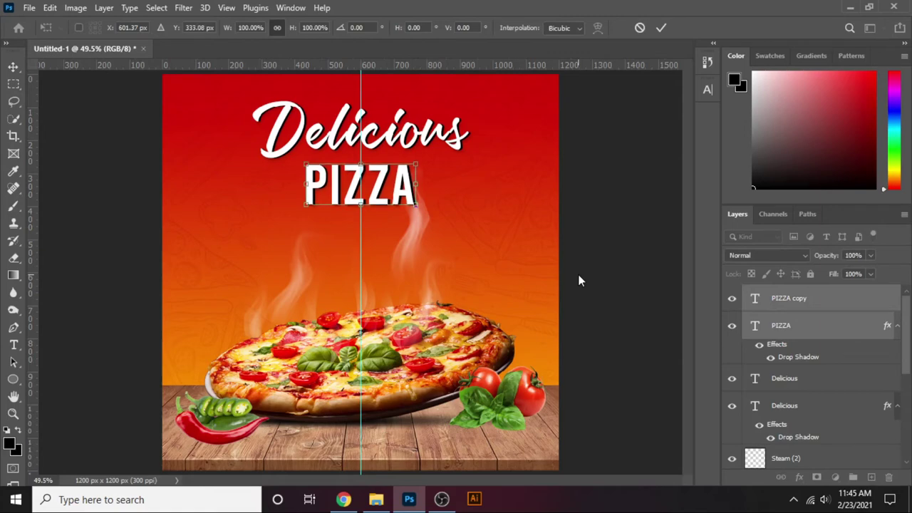
pyautogui.press('Up')
pyautogui.press('Return')
pyautogui.click(600, 277)
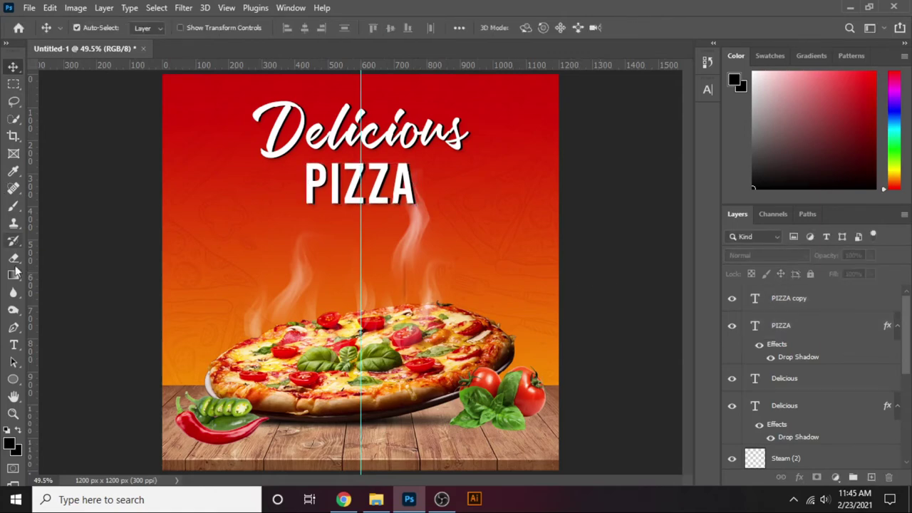
# Add an 8 pt Montserrat Bold text line reading 'OFFER VALID FOR LIMITED TIME'.
pyautogui.click(20, 345)
pyautogui.click(240, 261)
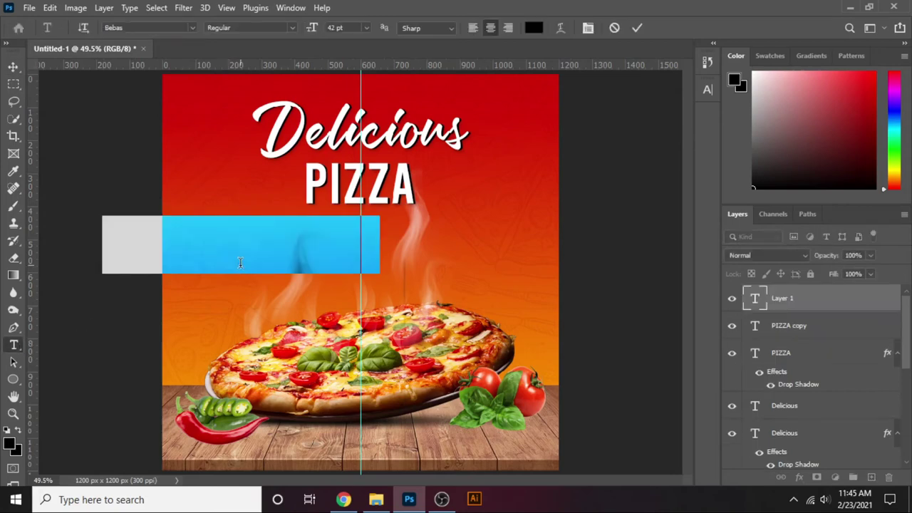
pyautogui.click(351, 29)
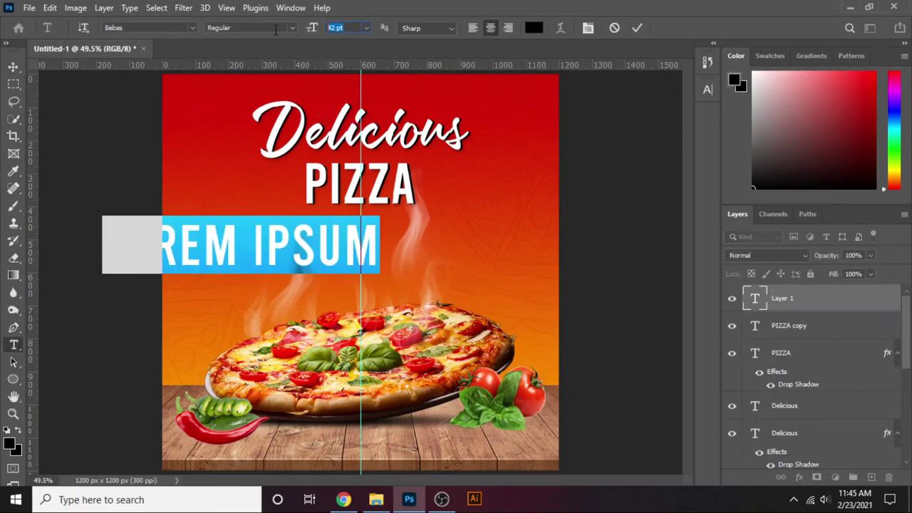
pyautogui.write('8')
pyautogui.press('Return')
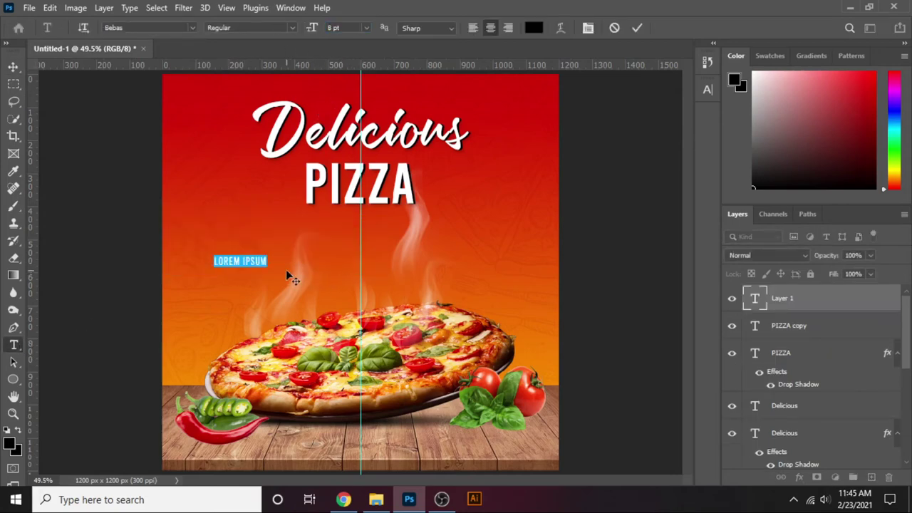
pyautogui.write('OFFER')
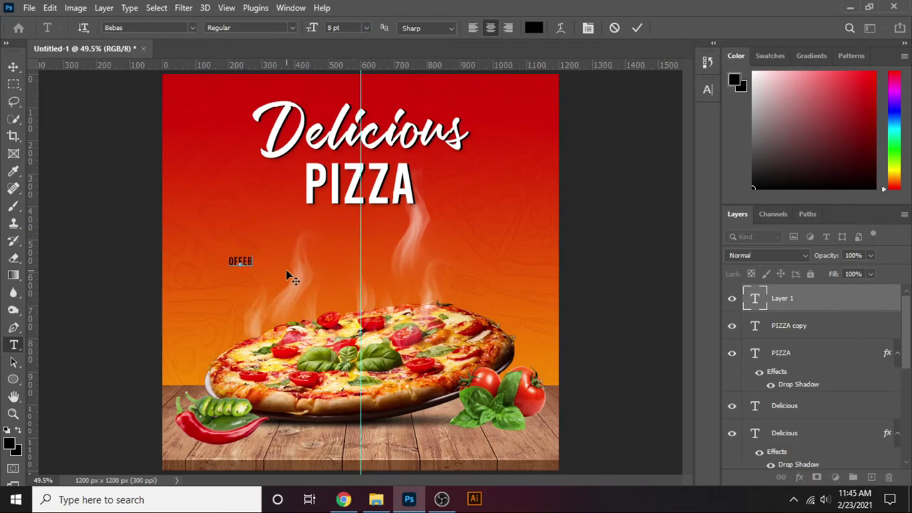
pyautogui.write(' VA')
pyautogui.write('LID FO')
pyautogui.write('R LIMI')
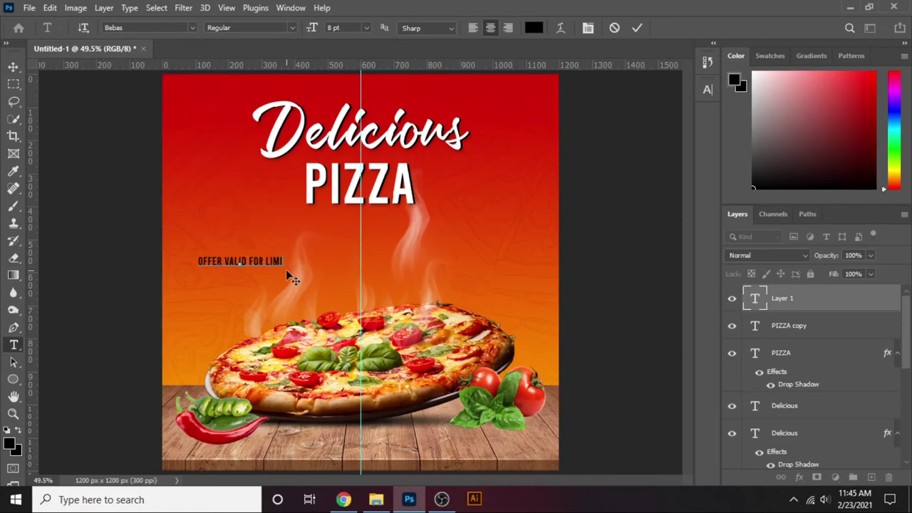
pyautogui.write('TED T')
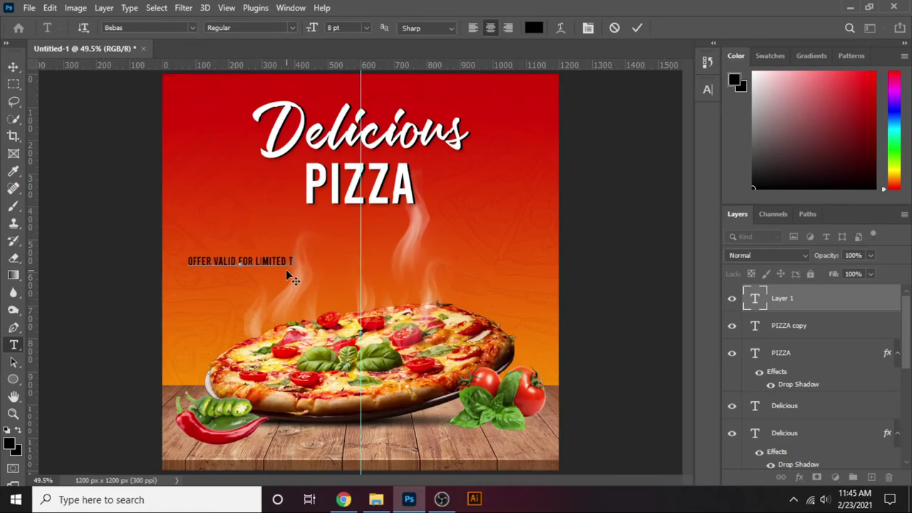
pyautogui.write('IME')
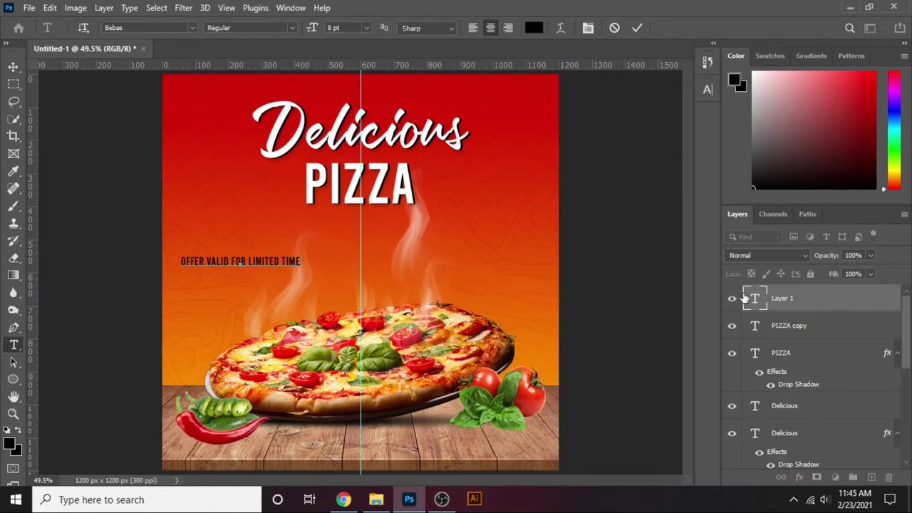
pyautogui.doubleClick(746, 298)
pyautogui.click(158, 28)
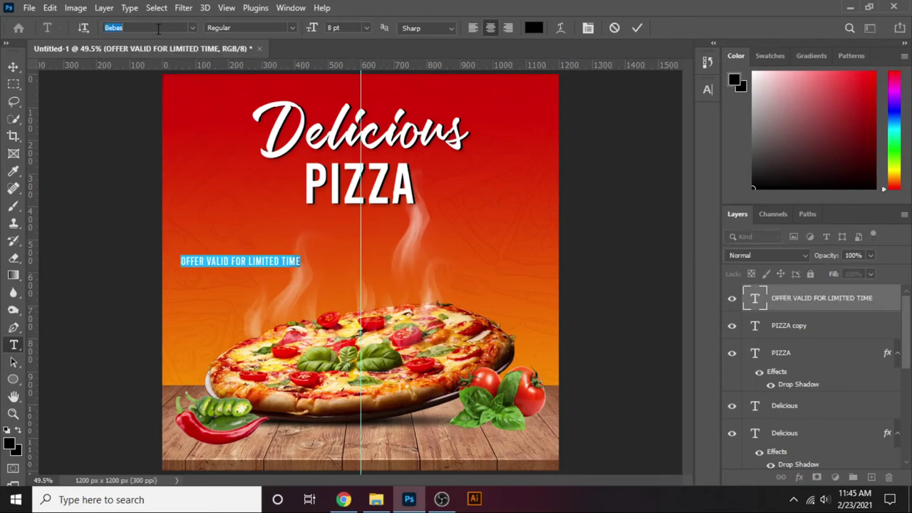
pyautogui.write('mont')
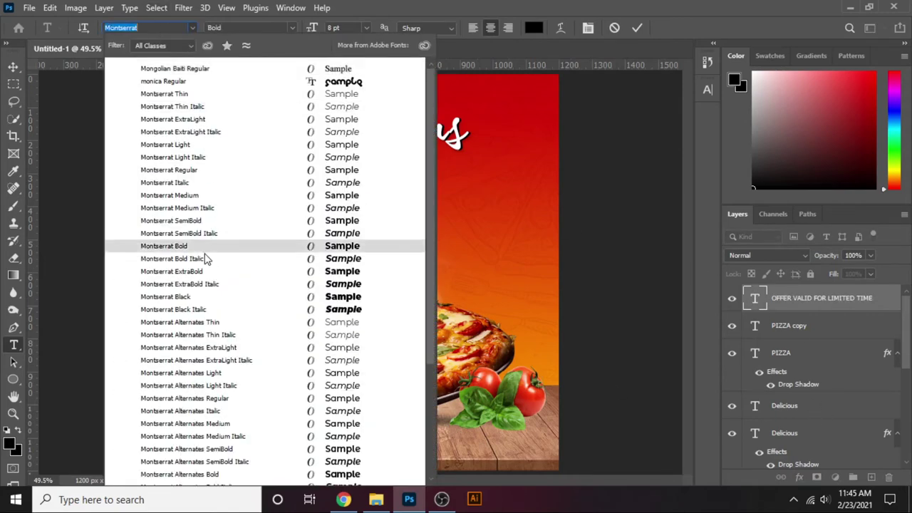
pyautogui.press('Return')
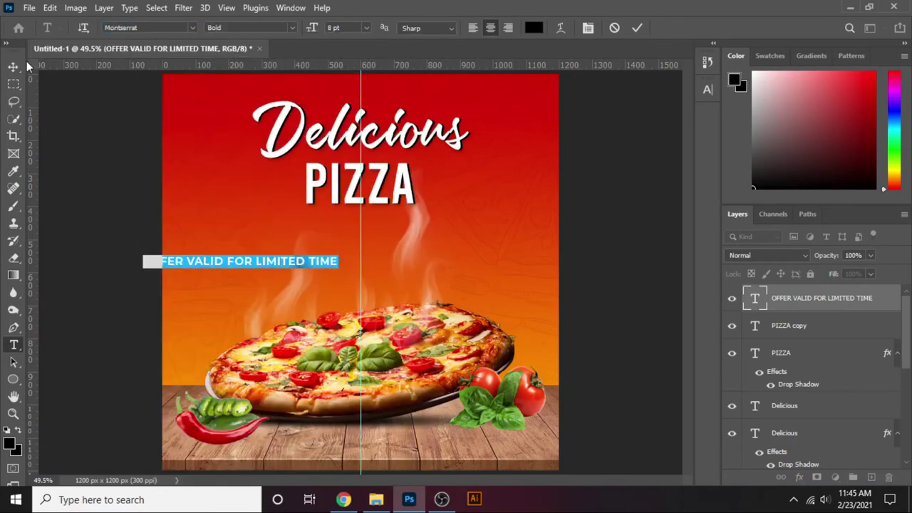
# Position the tagline centred just beneath the PIZZA headline.
pyautogui.click(12, 67)
pyautogui.moveTo(308, 270)
pyautogui.mouseDown()
pyautogui.moveTo(419, 236)
pyautogui.moveTo(399, 239)
pyautogui.mouseUp()
pyautogui.hotkey('ctrl', 't')
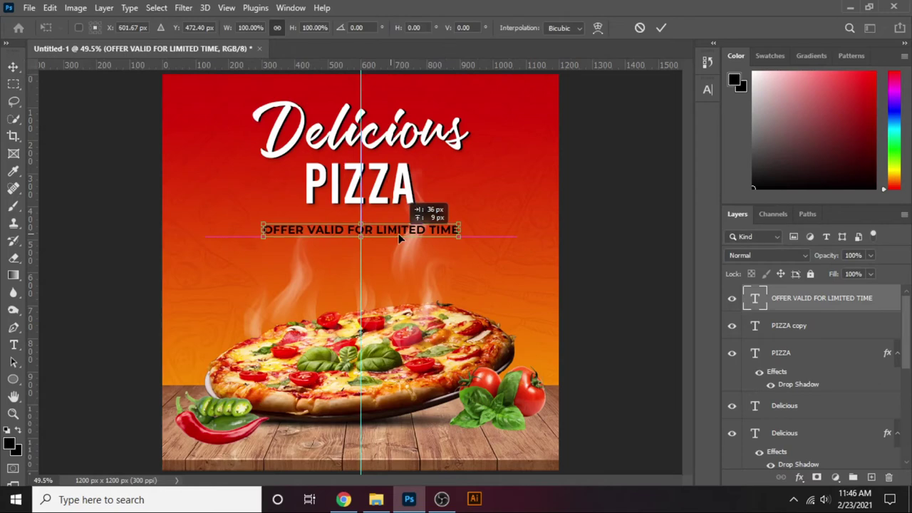
pyautogui.press('Return')
pyautogui.hotkey('shift', 'Down')
pyautogui.hotkey('shift', 'Down')
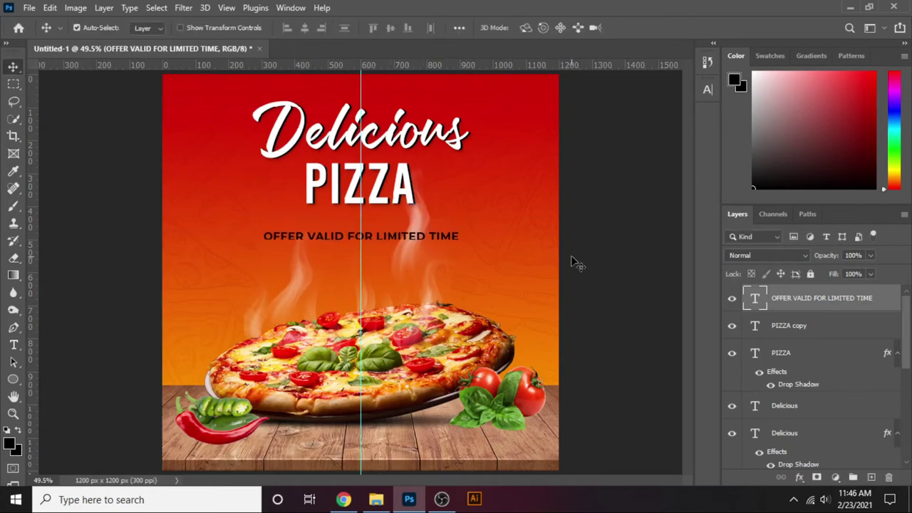
pyautogui.hotkey('shift', 'Down')
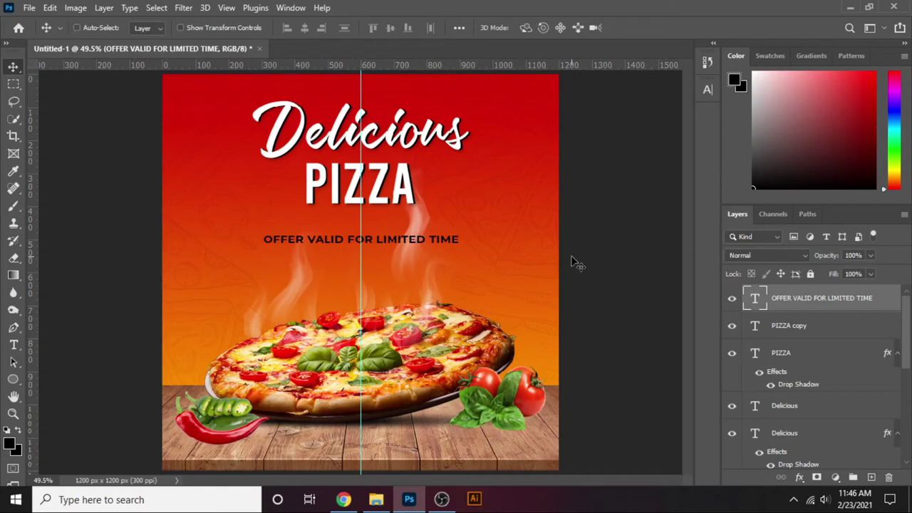
pyautogui.press('Down')
pyautogui.press('Down')
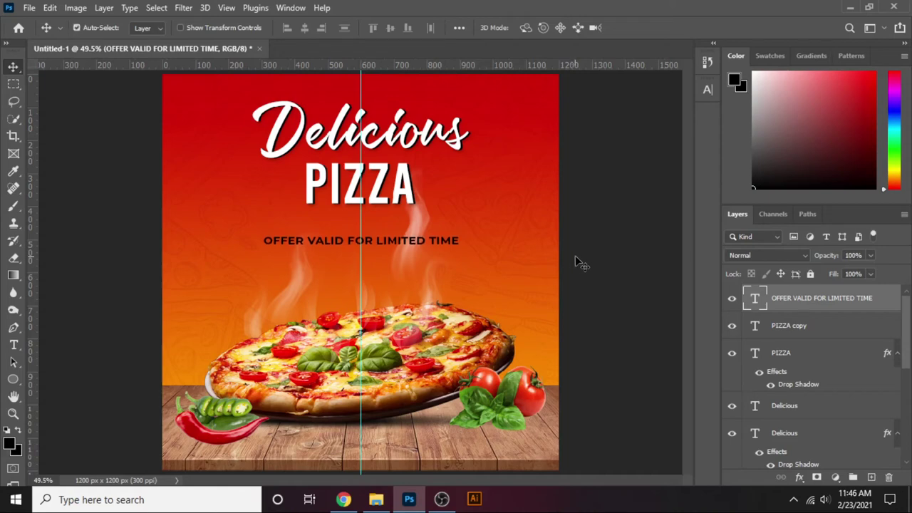
pyautogui.click(529, 279)
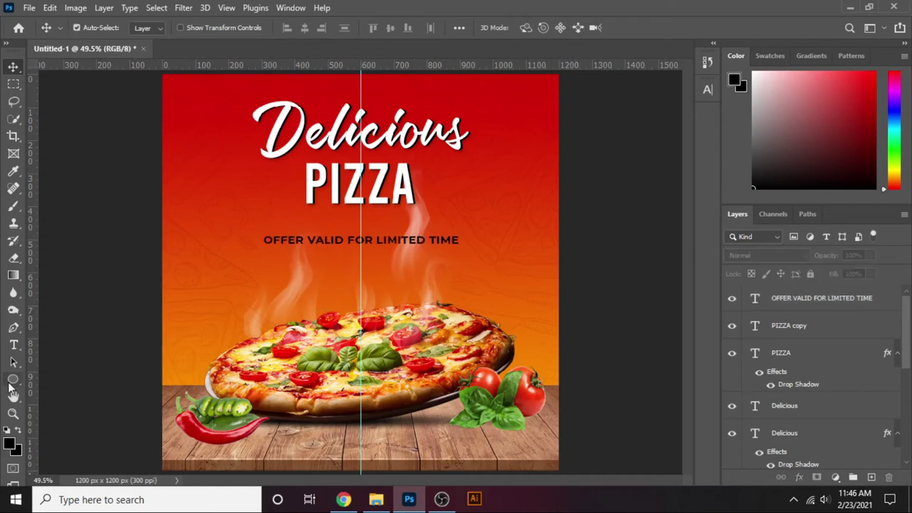
# Draw a black rounded-rectangle button below the tagline, then shift it slightly right to centre it.
pyautogui.click(11, 382)
pyautogui.click(58, 392)
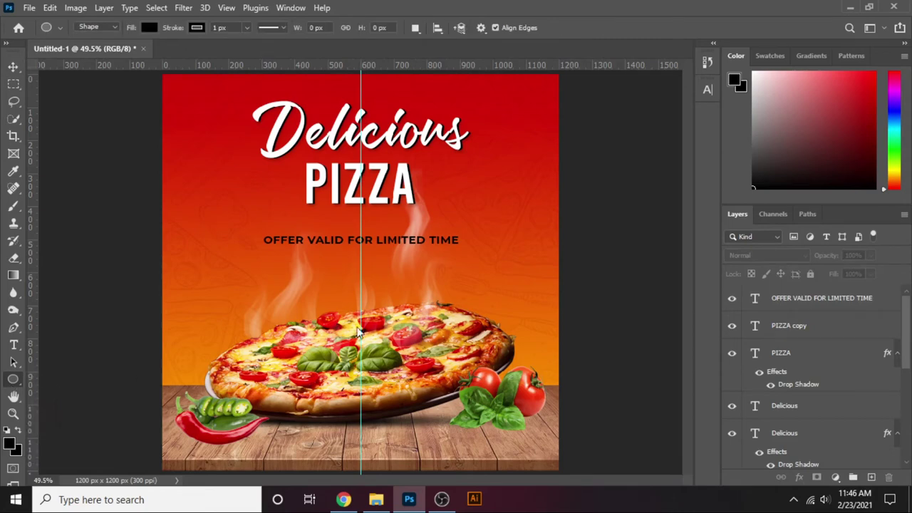
pyautogui.scroll(2, 373, 278)
pyautogui.scroll(2, 373, 277)
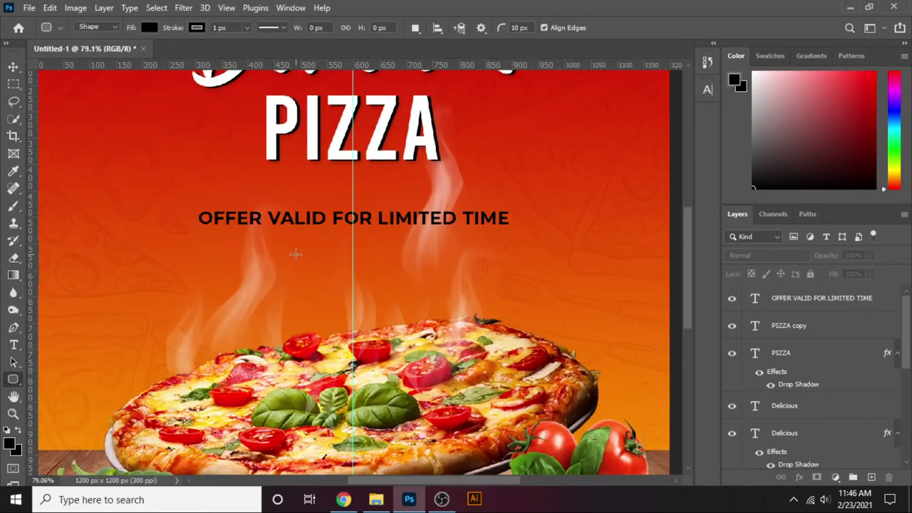
pyautogui.moveTo(273, 254)
pyautogui.mouseDown()
pyautogui.moveTo(424, 287)
pyautogui.moveTo(431, 279)
pyautogui.mouseUp()
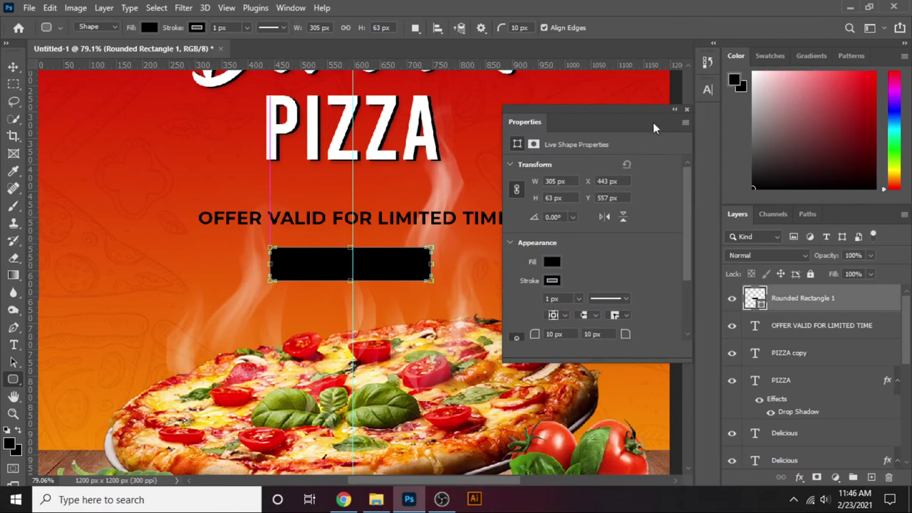
pyautogui.click(686, 110)
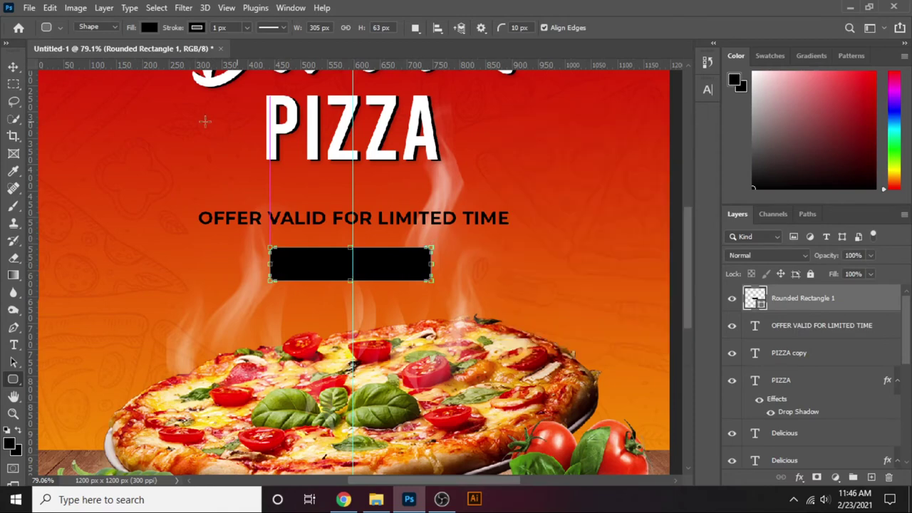
pyautogui.click(14, 68)
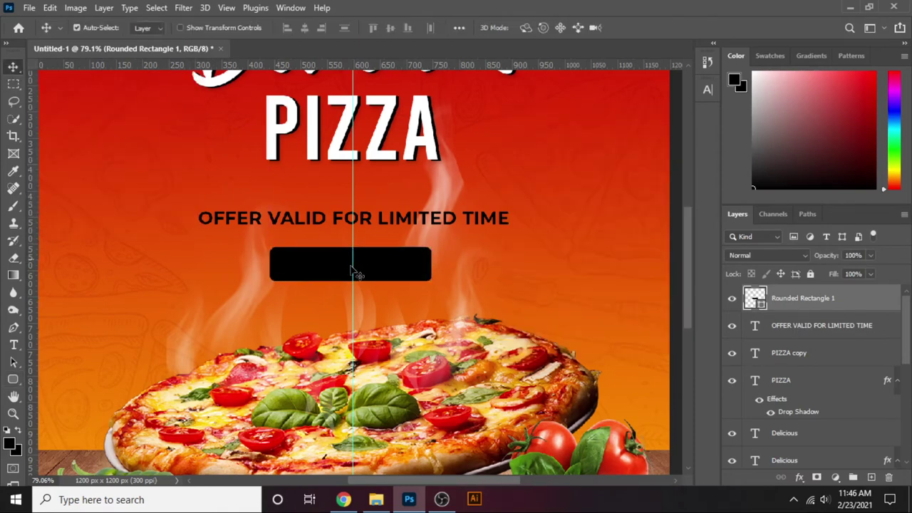
pyautogui.moveTo(372, 273); pyautogui.dragTo(374, 272)
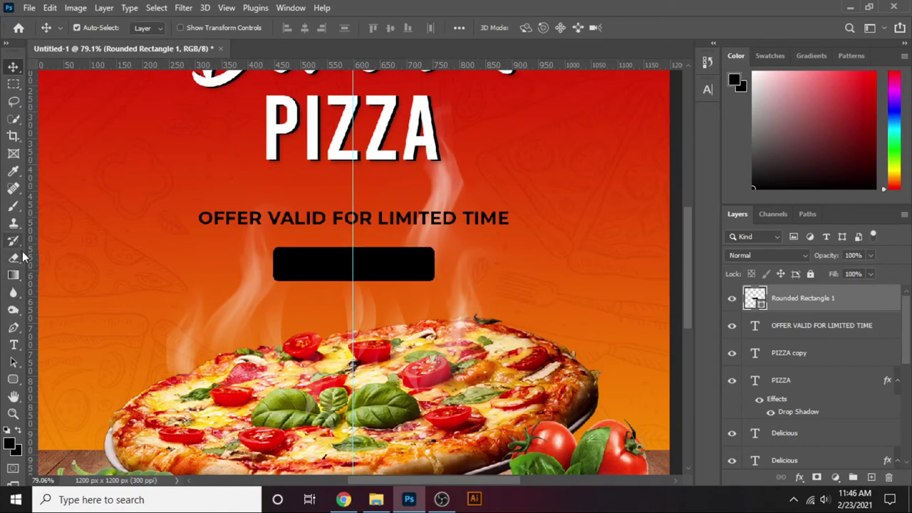
# Add an 'ORDER NOW' text layer coloured white.
pyautogui.click(13, 345)
pyautogui.click(188, 304)
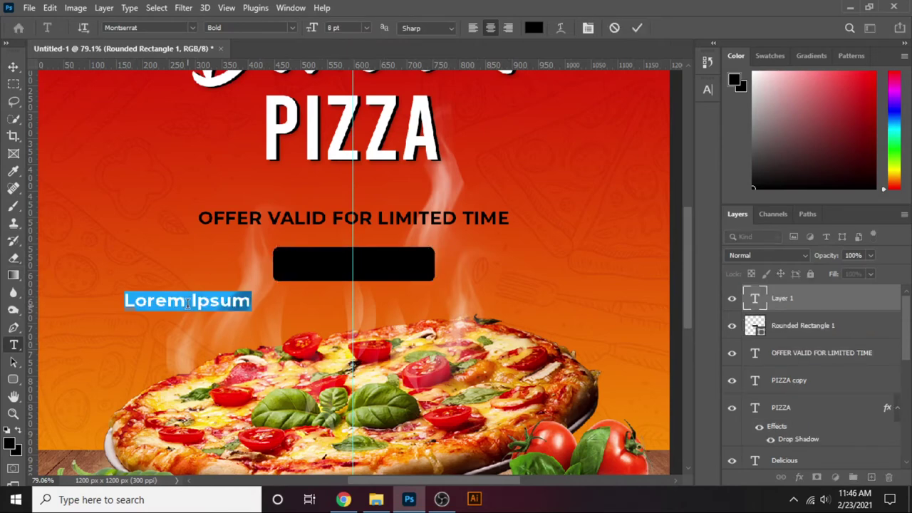
pyautogui.write('OREDR')
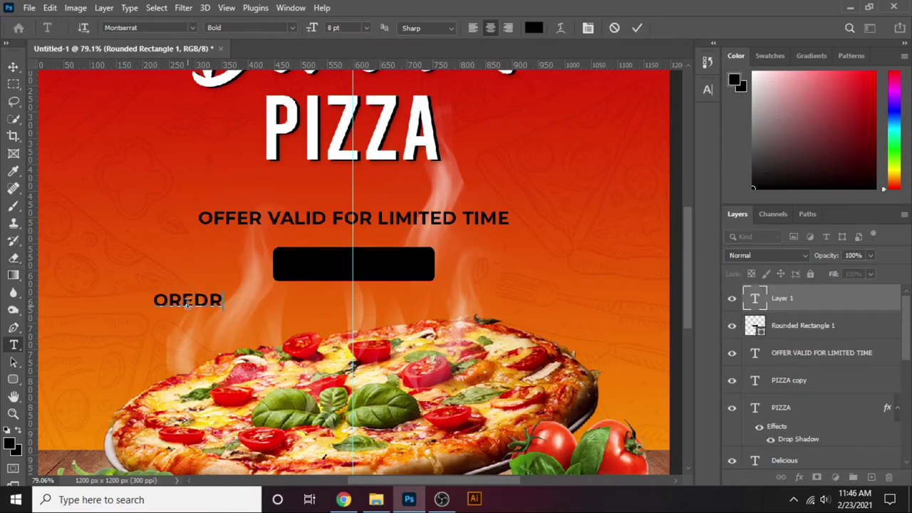
pyautogui.press('BackSpace')
pyautogui.press('BackSpace')
pyautogui.press('BackSpace')
pyautogui.write('D')
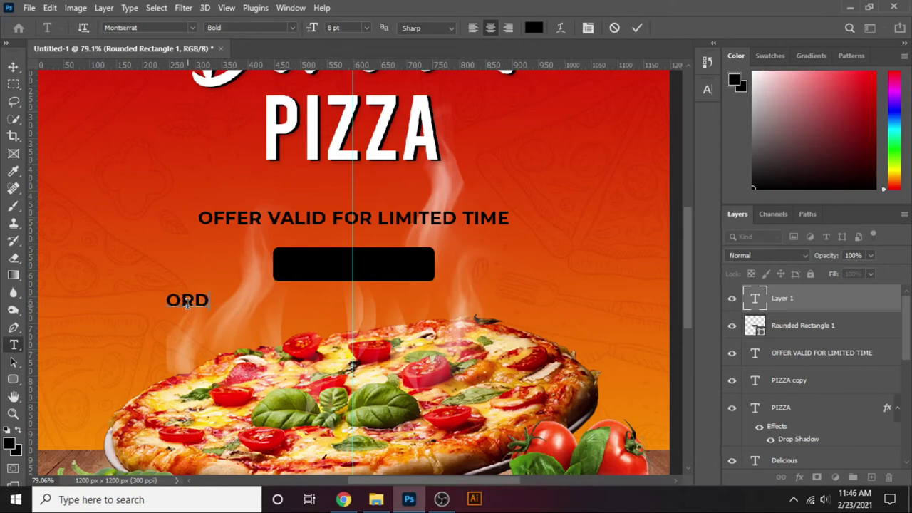
pyautogui.write('ER NO')
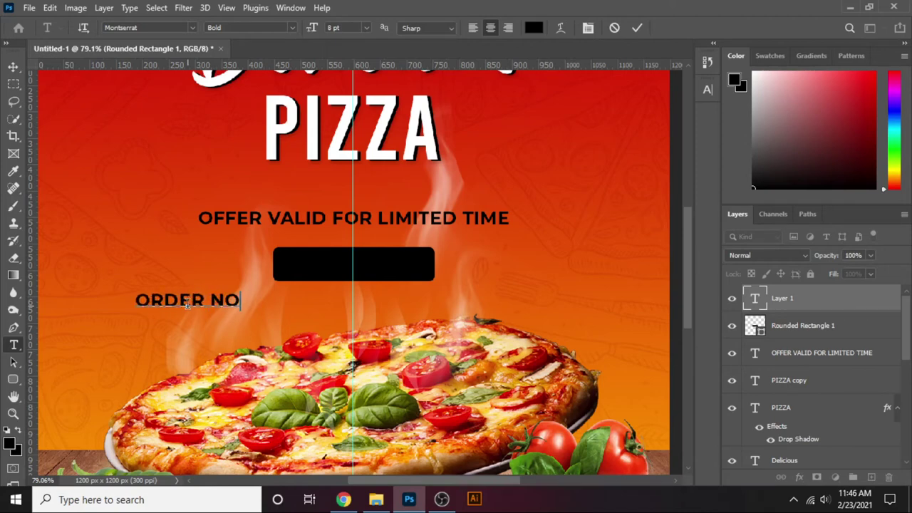
pyautogui.write('W')
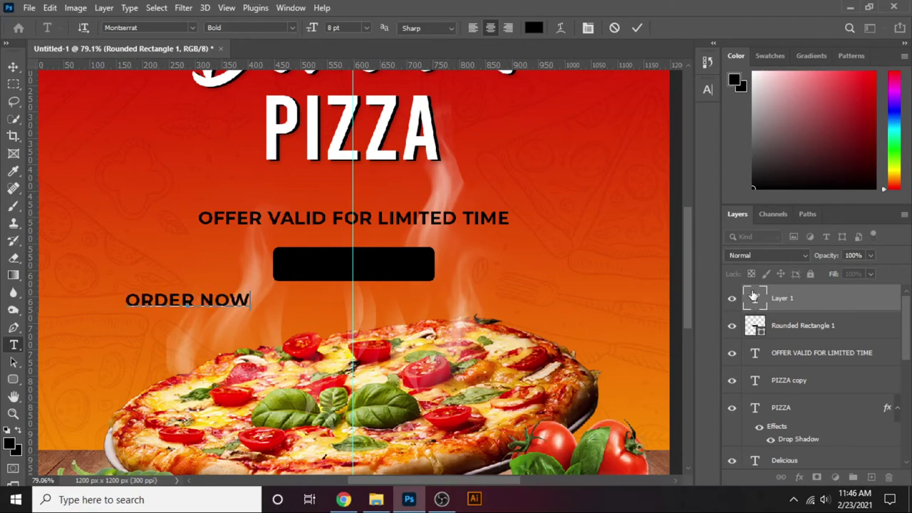
pyautogui.doubleClick(755, 298)
pyautogui.click(10, 443)
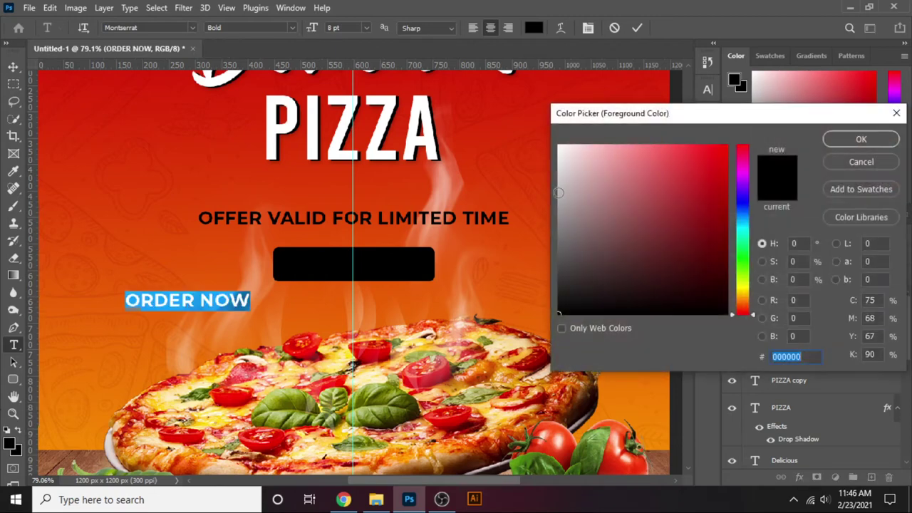
pyautogui.moveTo(559, 193); pyautogui.dragTo(550, 136)
pyautogui.press('Return')
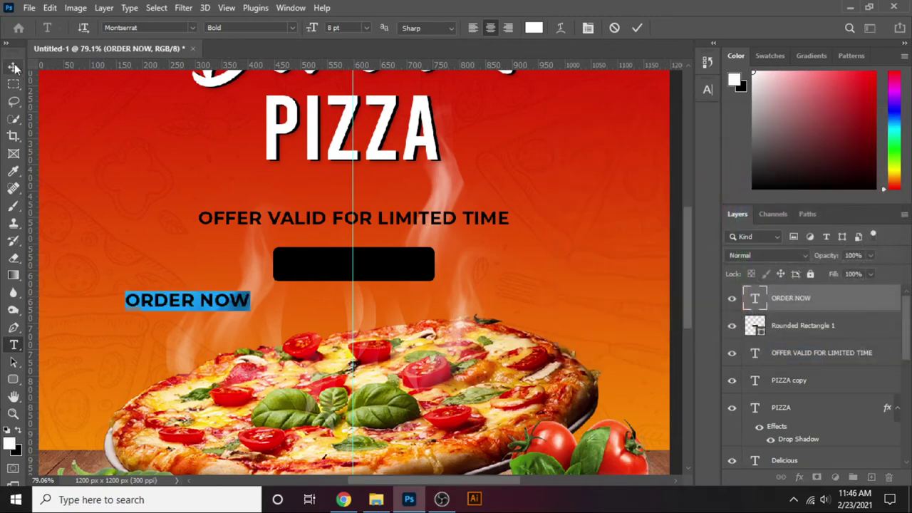
# Place ORDER NOW on the black button and align their centres.
pyautogui.click(14, 66)
pyautogui.moveTo(218, 300); pyautogui.dragTo(408, 280)
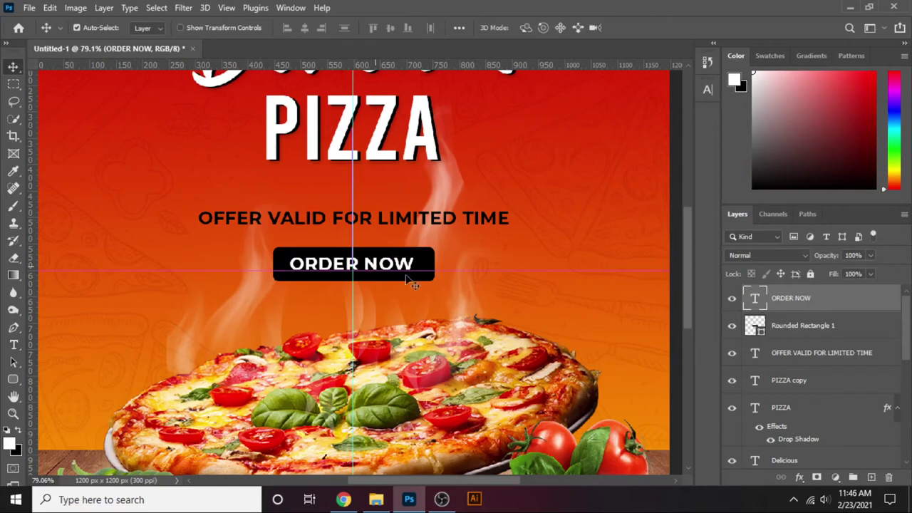
pyautogui.keyDown('shift'); pyautogui.click(427, 270); pyautogui.keyUp('shift')
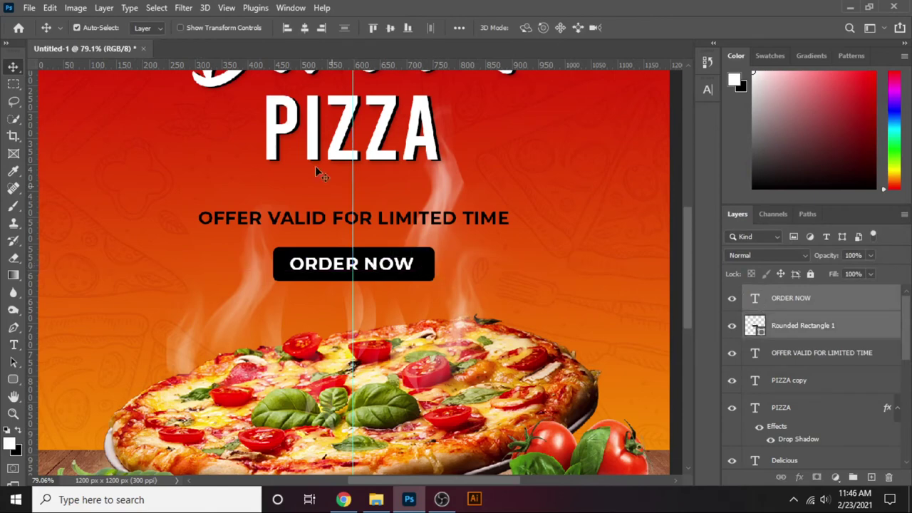
pyautogui.click(307, 29)
pyautogui.click(427, 271)
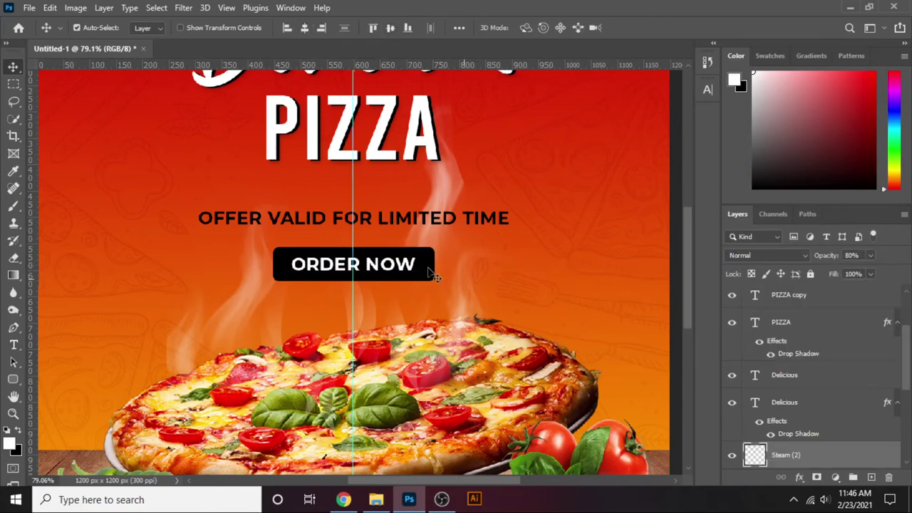
# Raise the button's corner radius to the maximum for pill-shaped ends, then zoom out to view the poster.
pyautogui.click(13, 379)
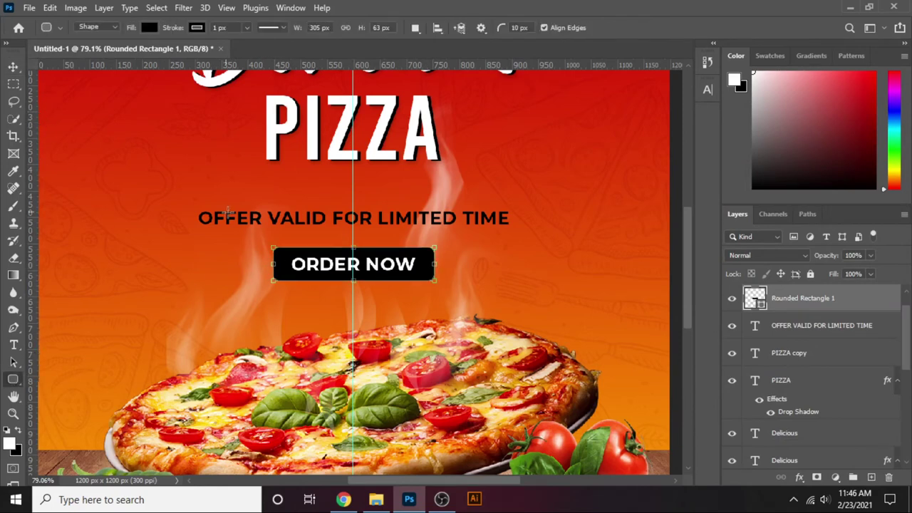
pyautogui.scroll(3, 324, 274)
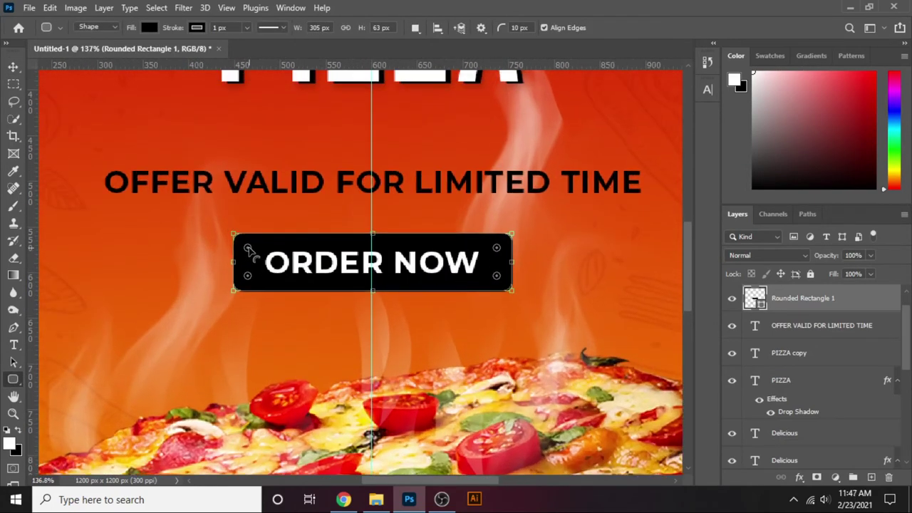
pyautogui.moveTo(248, 249); pyautogui.dragTo(261, 262)
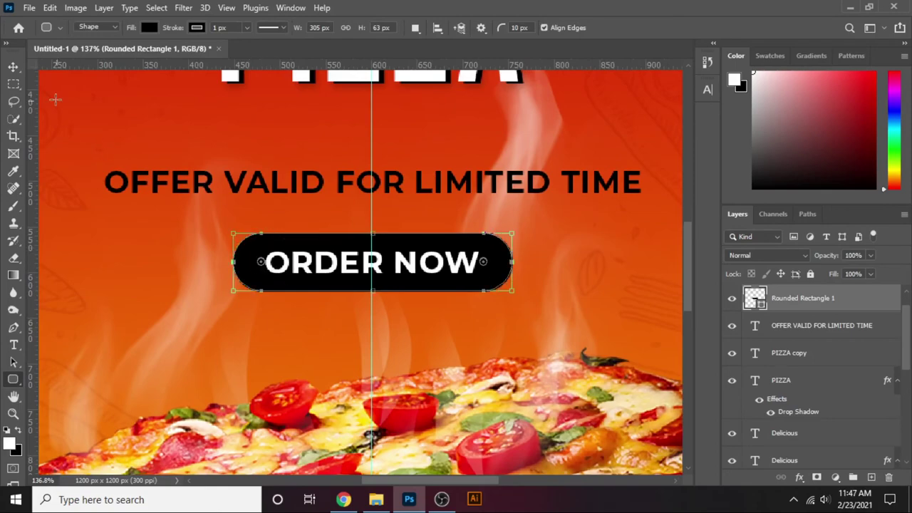
pyautogui.click(13, 66)
pyautogui.click(214, 265)
pyautogui.scroll(-2, 239, 275)
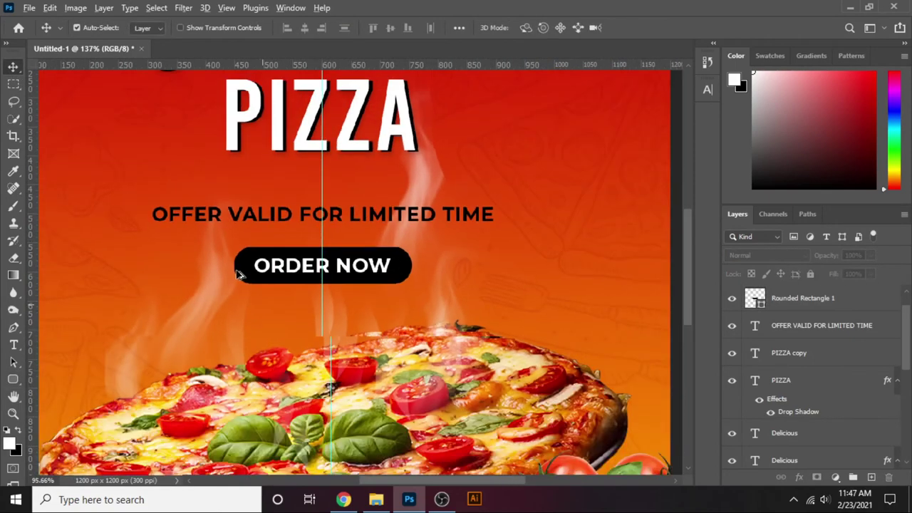
pyautogui.scroll(-1, 239, 274)
pyautogui.scroll(-1, 239, 274)
pyautogui.scroll(-1, 239, 274)
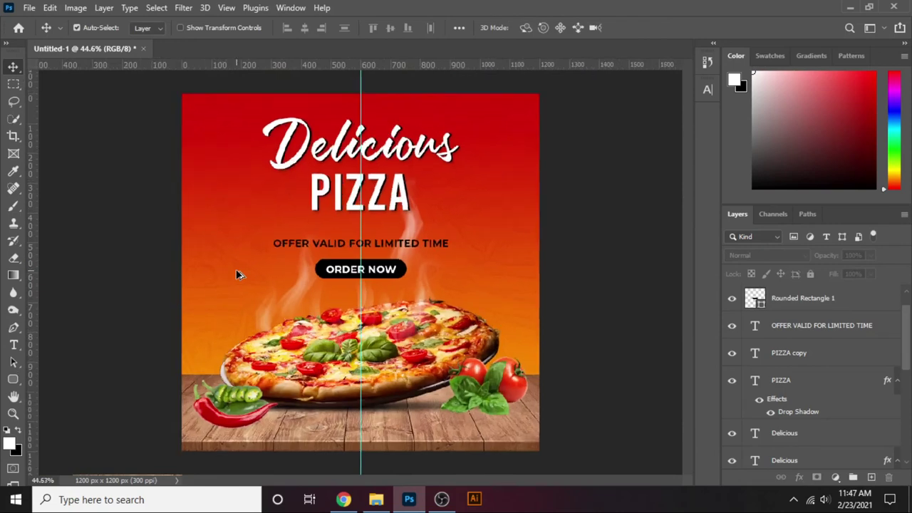
pyautogui.scroll(1, 239, 274)
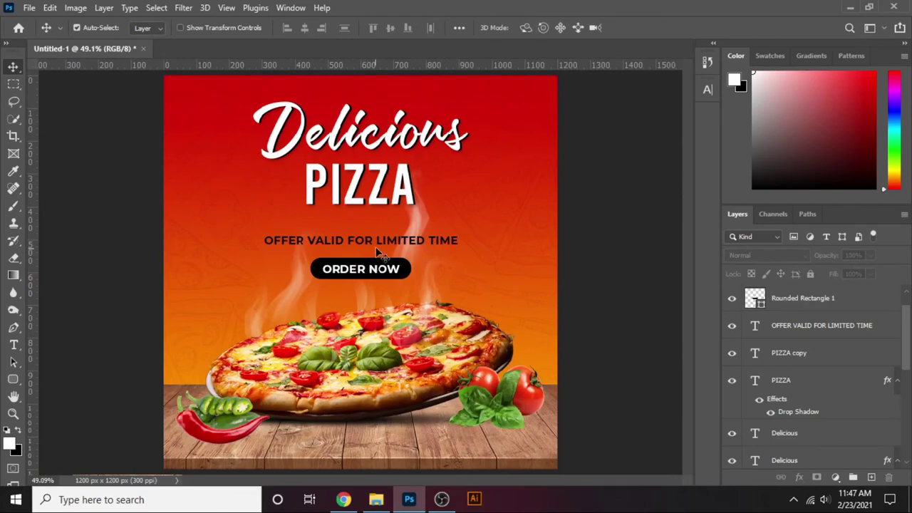
# Nudge the offer tagline down slightly.
pyautogui.click(381, 241)
pyautogui.press('Down')
pyautogui.press('Down')
pyautogui.press('Down')
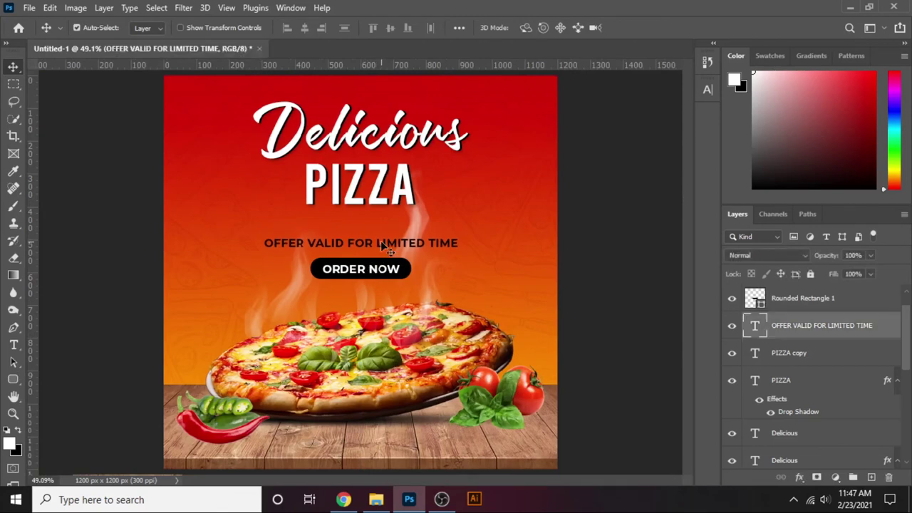
pyautogui.click(602, 269)
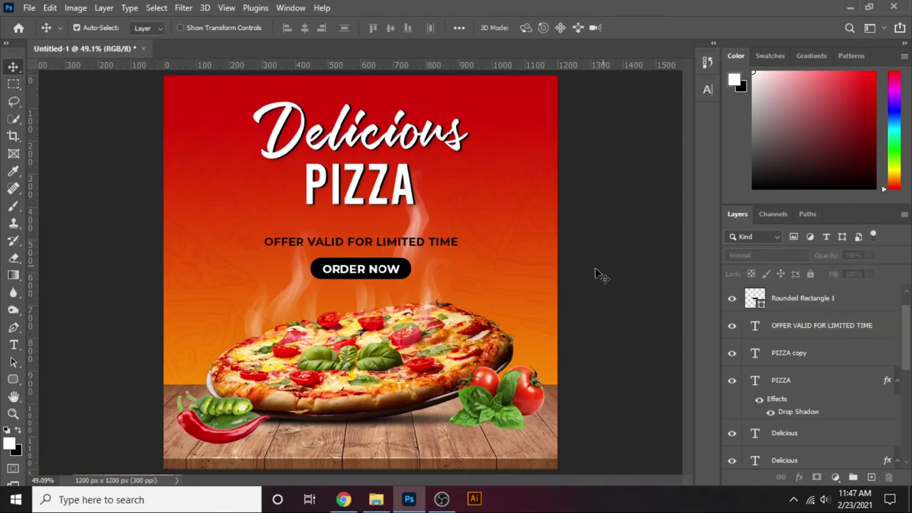
# Set the Steam (2) layer to 50% opacity and lock it completely.
pyautogui.scroll(-1, 831, 352)
pyautogui.scroll(-1, 833, 354)
pyautogui.scroll(-1, 833, 352)
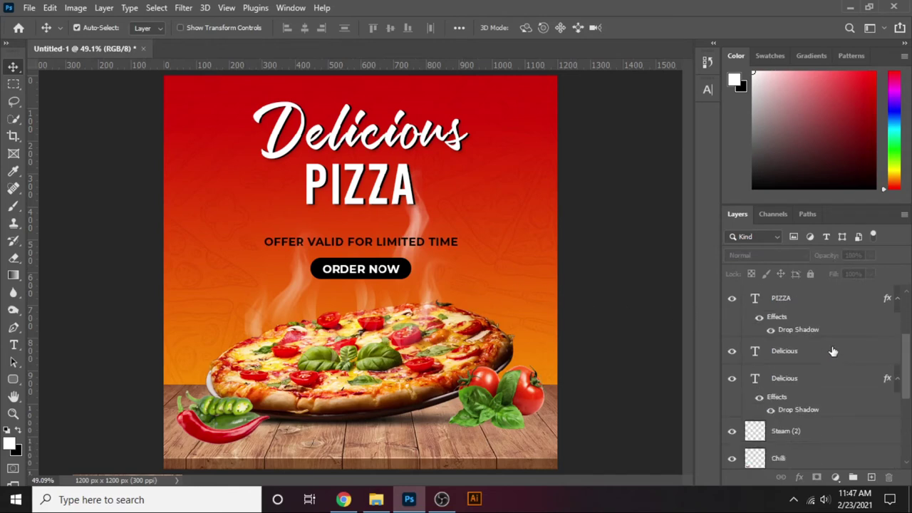
pyautogui.click(816, 435)
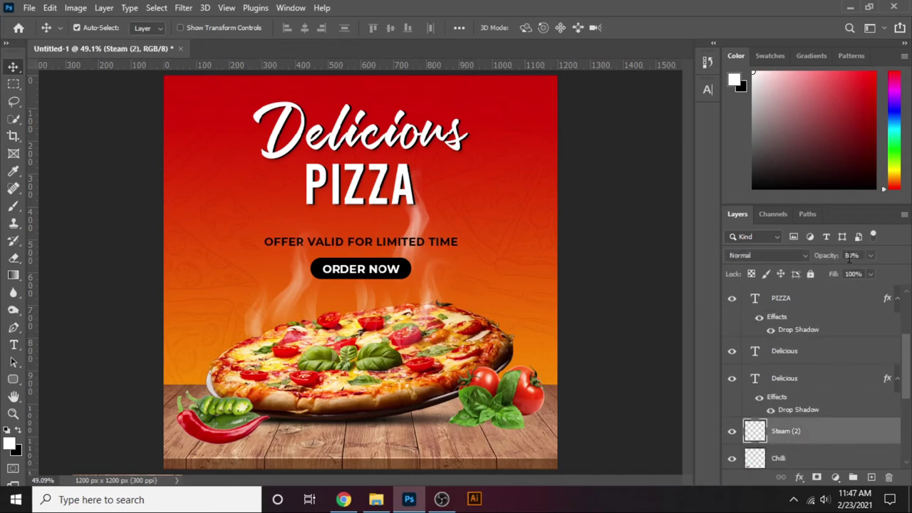
pyautogui.press('5')
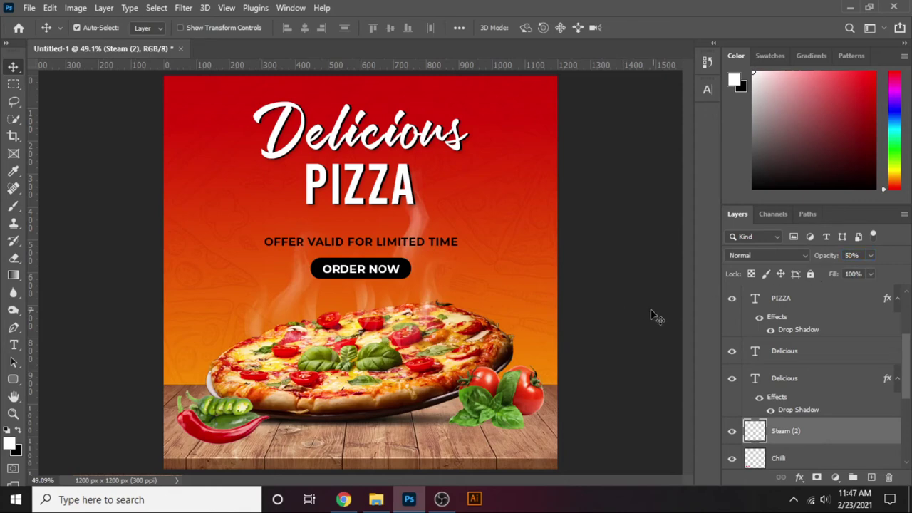
pyautogui.click(810, 275)
pyautogui.click(580, 301)
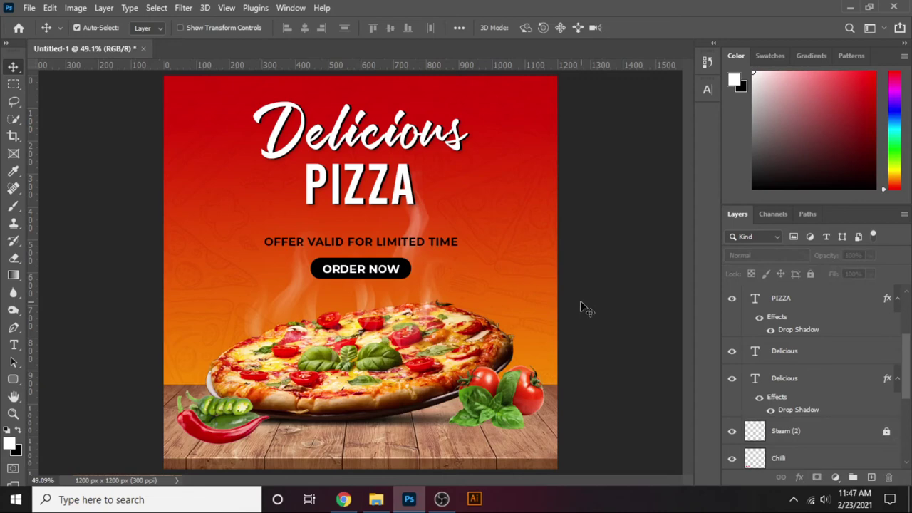
# Select ORDER NOW, the button rectangle and the tagline together and raise them two nudges.
pyautogui.moveTo(236, 228); pyautogui.dragTo(432, 261)
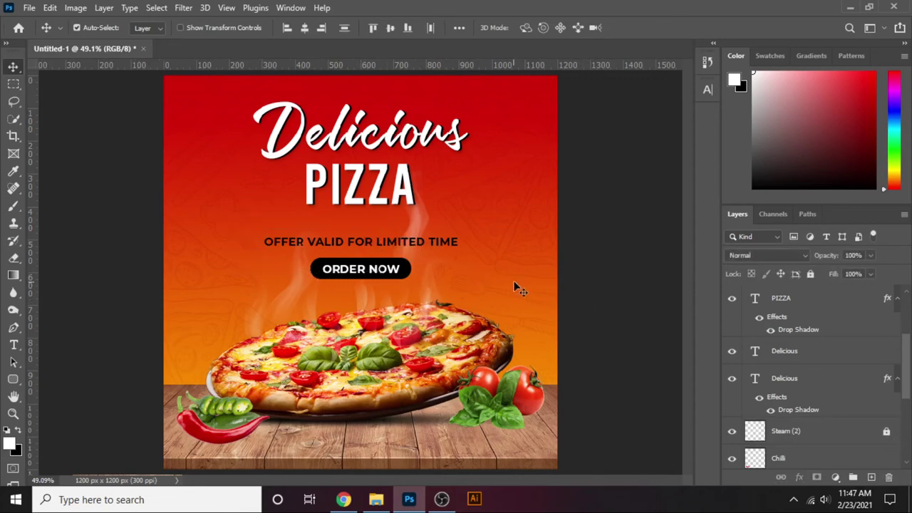
pyautogui.moveTo(516, 286); pyautogui.dragTo(521, 283)
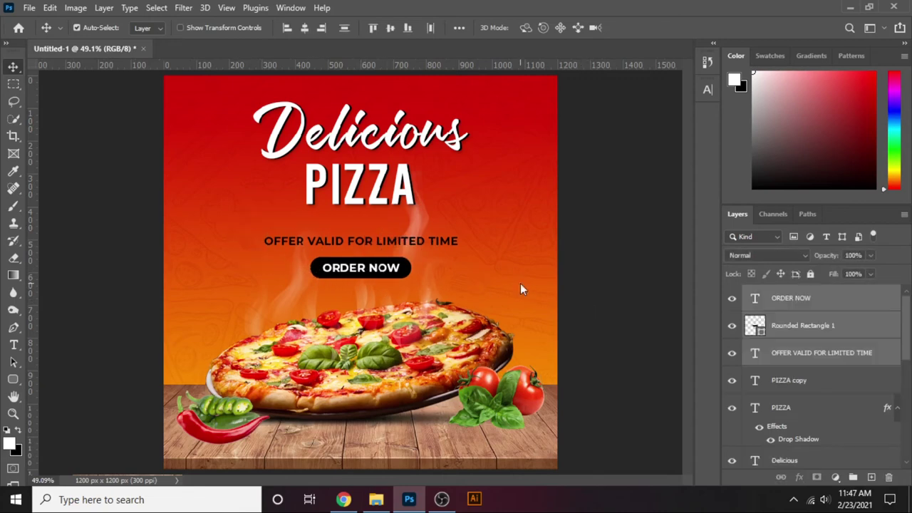
pyautogui.click(597, 302)
pyautogui.click(395, 277)
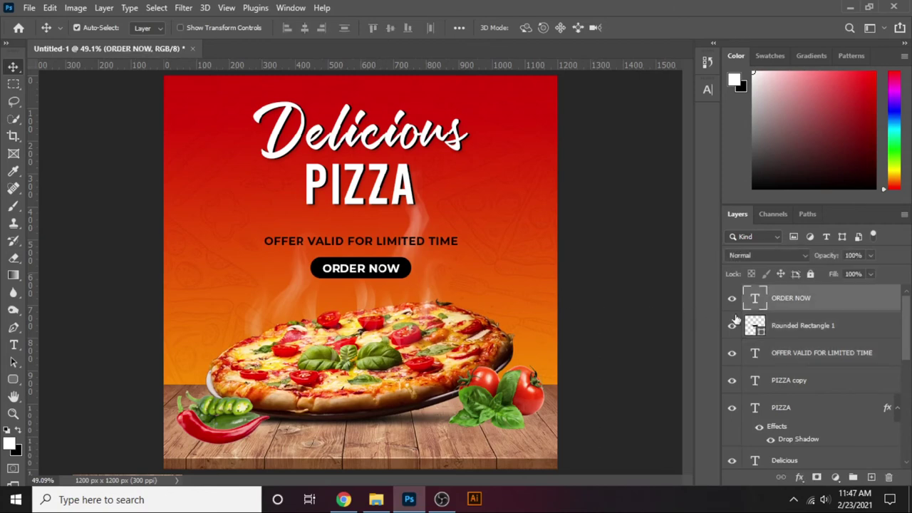
pyautogui.keyDown('shift'); pyautogui.click(806, 325); pyautogui.keyUp('shift')
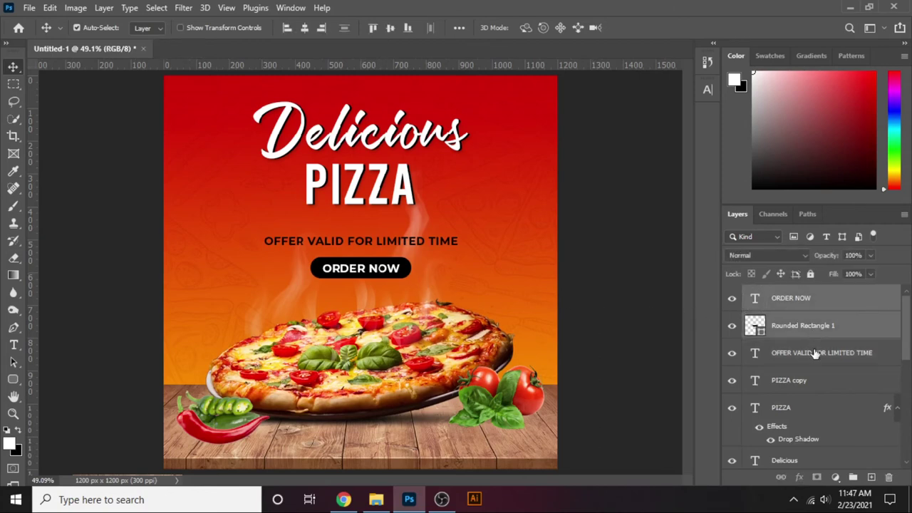
pyautogui.keyDown('shift'); pyautogui.click(814, 353); pyautogui.keyUp('shift')
pyautogui.press('Up')
pyautogui.press('Up')
pyautogui.press('Up')
pyautogui.press('Up')
pyautogui.press('Up')
pyautogui.press('Up')
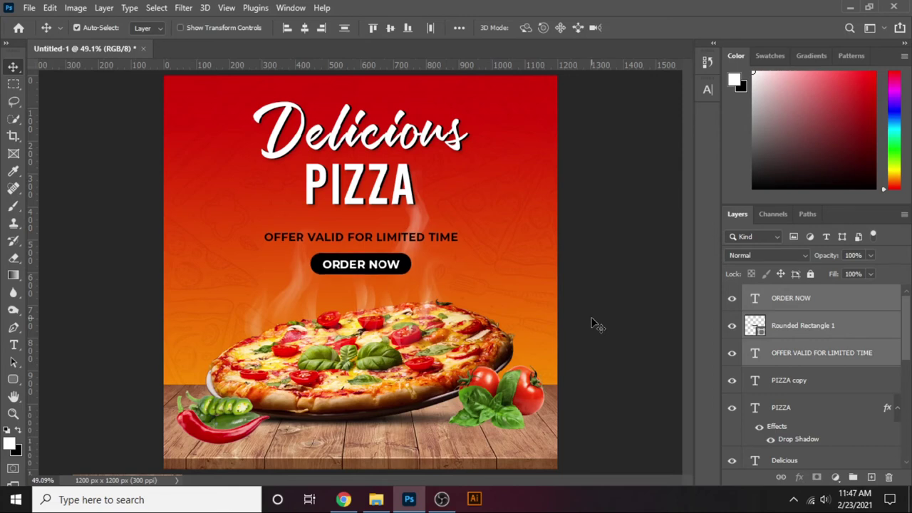
pyautogui.press('Up')
pyautogui.press('Up')
pyautogui.press('Up')
pyautogui.press('Up')
pyautogui.press('Up')
pyautogui.press('Up')
pyautogui.press('Up')
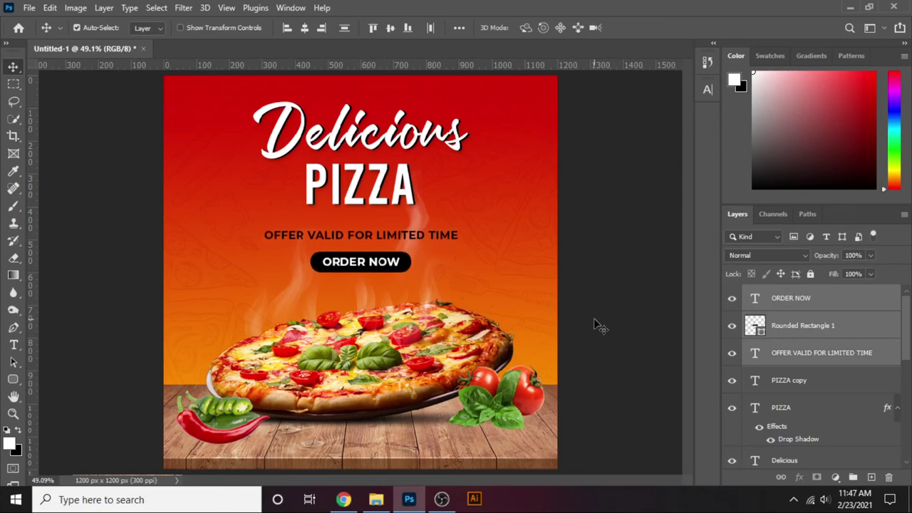
pyautogui.click(599, 326)
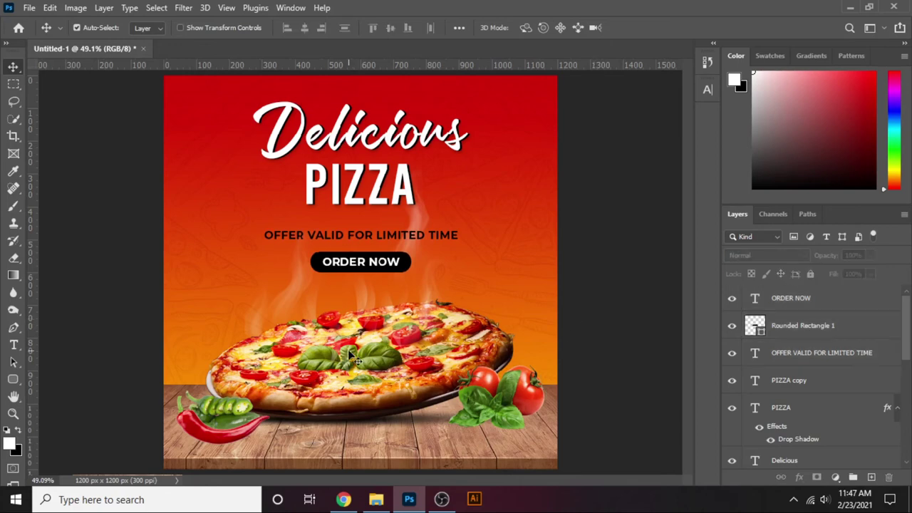
# Stretch the Pizza layer upward to about 102.7% height at unchanged width.
pyautogui.click(385, 393)
pyautogui.hotkey('ctrl', 't')
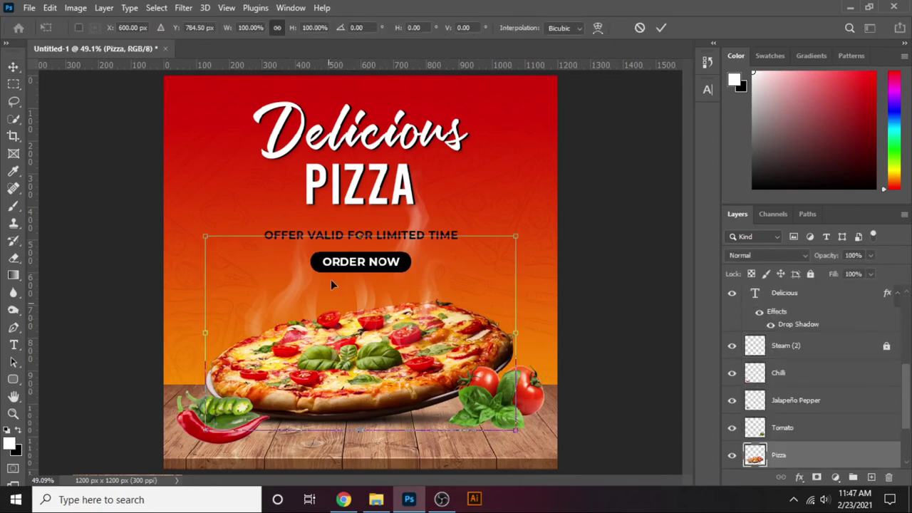
pyautogui.moveTo(360, 235); pyautogui.dragTo(364, 227)
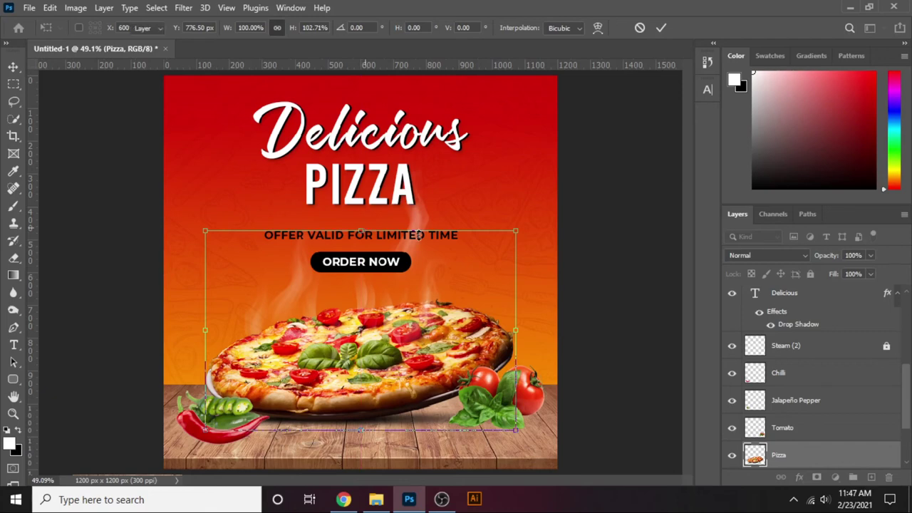
pyautogui.press('Return')
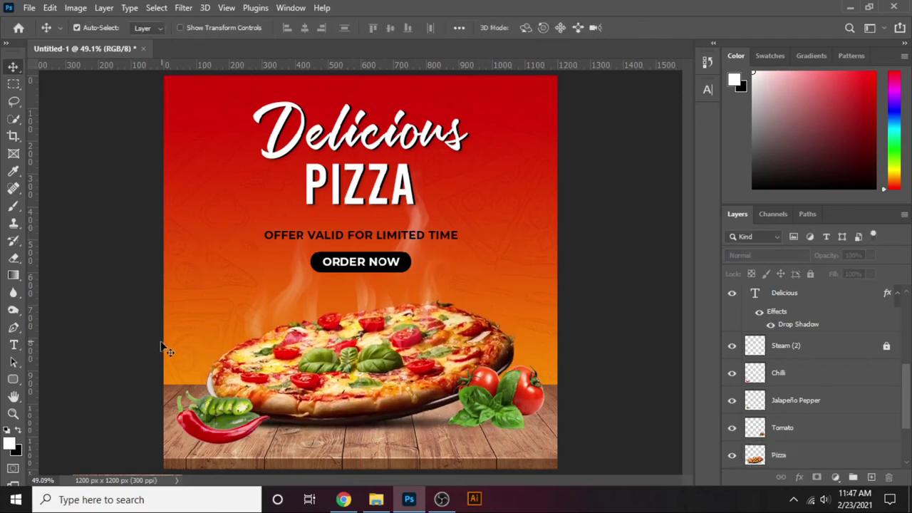
pyautogui.scroll(2, 201, 360)
# Draw a white circle with no outline to the left of the pizza.
pyautogui.scroll(2, 200, 355)
pyautogui.scroll(1, 201, 355)
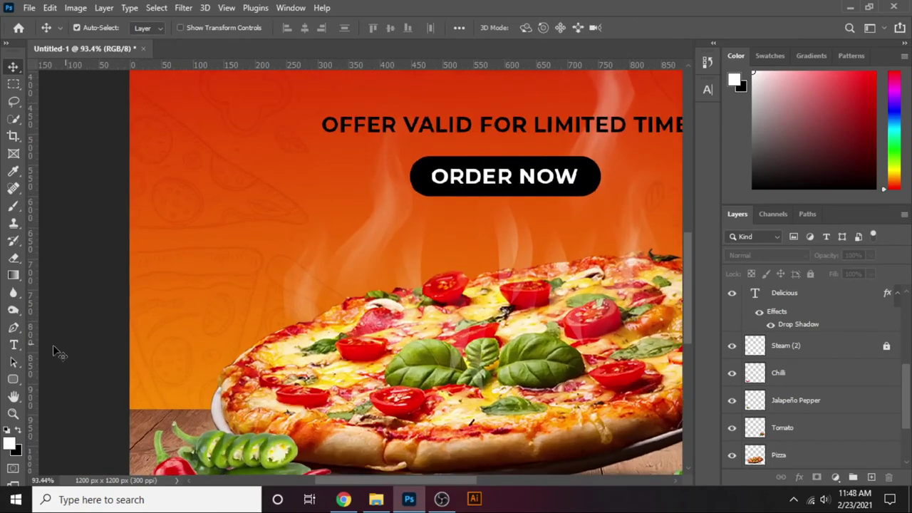
pyautogui.click(18, 378)
pyautogui.hotkey('shift', 'u')
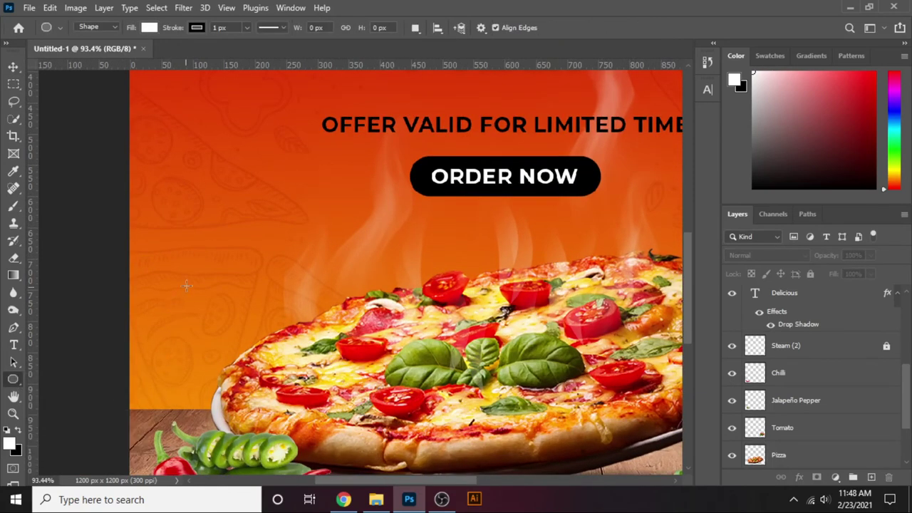
pyautogui.moveTo(197, 259); pyautogui.dragTo(262, 323)
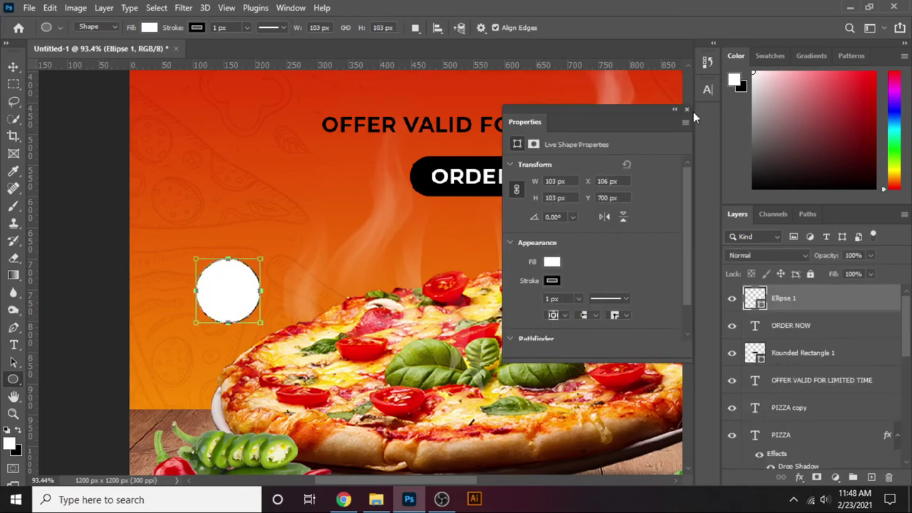
pyautogui.click(687, 110)
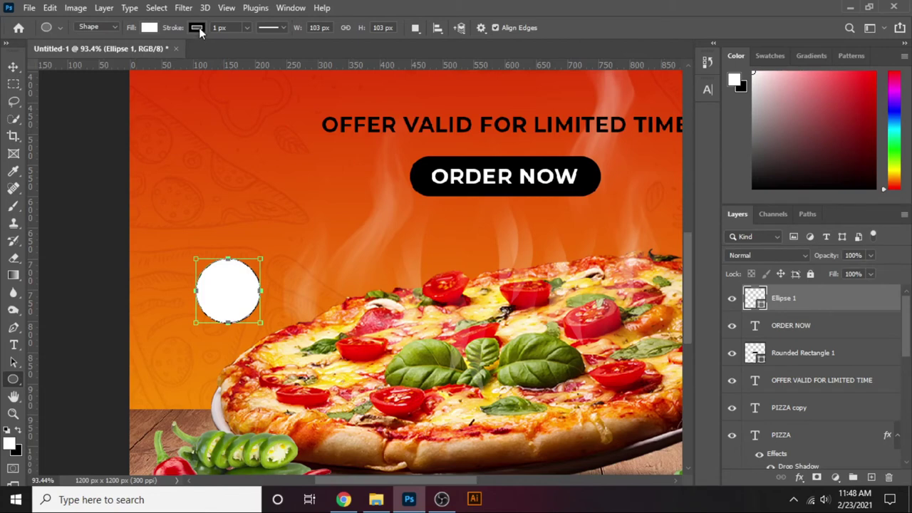
pyautogui.click(197, 29)
pyautogui.click(125, 52)
pyautogui.click(150, 28)
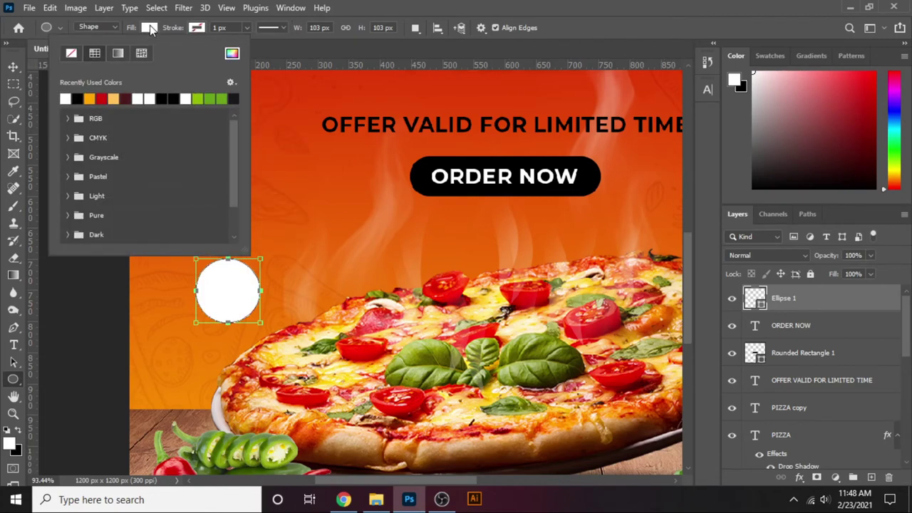
pyautogui.click(151, 28)
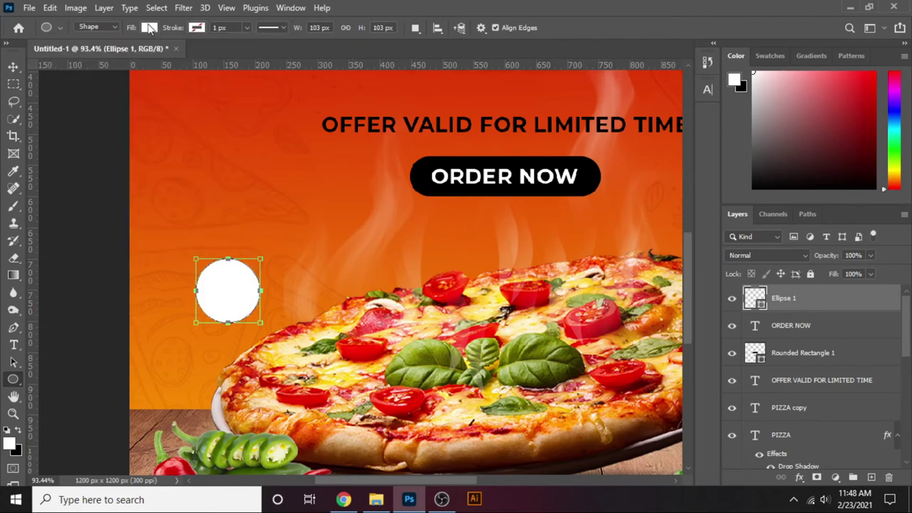
# Move the circle up and right, scale it to about 115%, and duplicate the layer.
pyautogui.click(13, 66)
pyautogui.moveTo(226, 282); pyautogui.dragTo(237, 251)
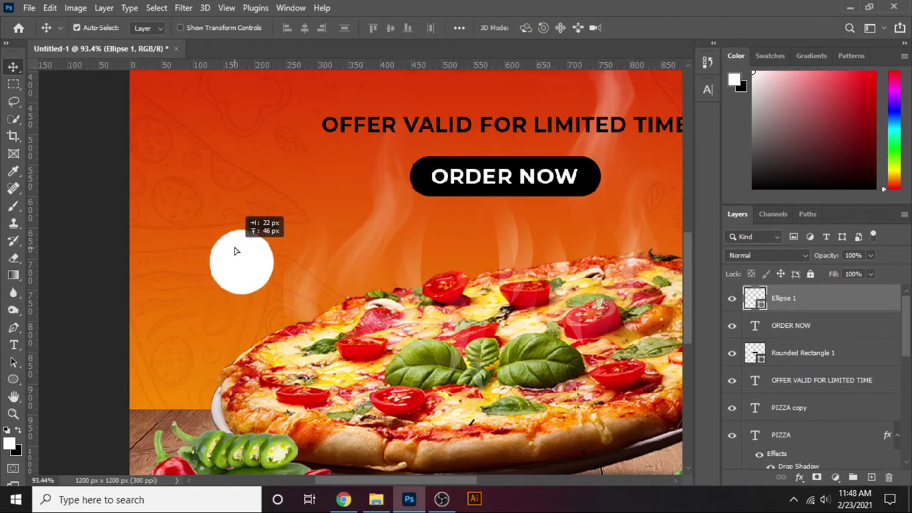
pyautogui.hotkey('ctrl', 't')
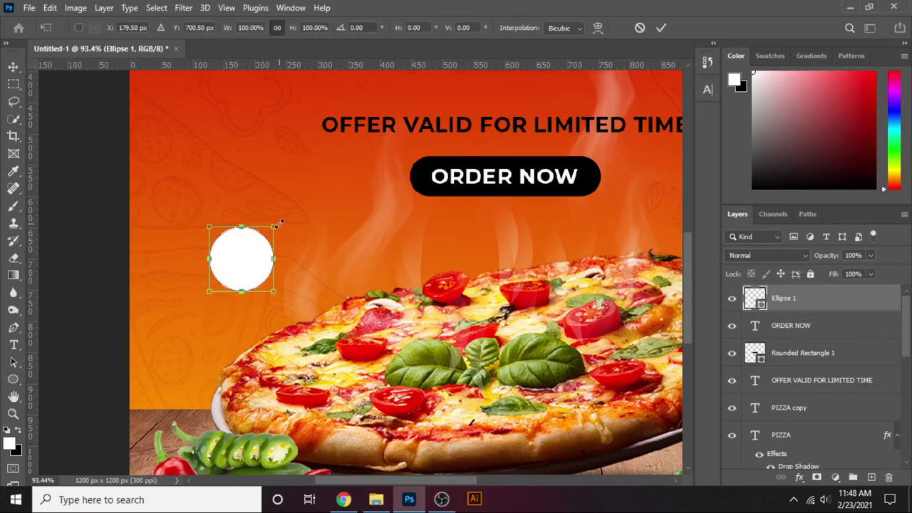
pyautogui.moveTo(273, 227); pyautogui.dragTo(279, 219)
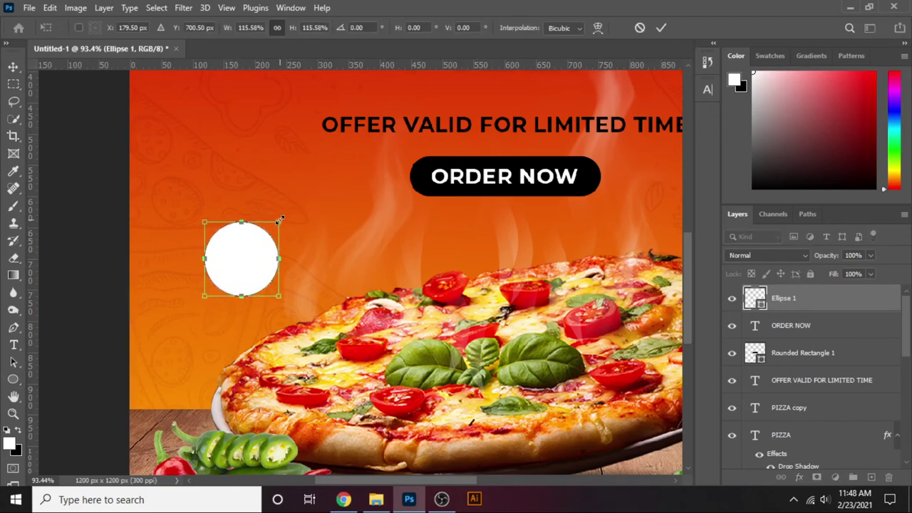
pyautogui.press('Return')
pyautogui.moveTo(788, 302); pyautogui.dragTo(873, 478)
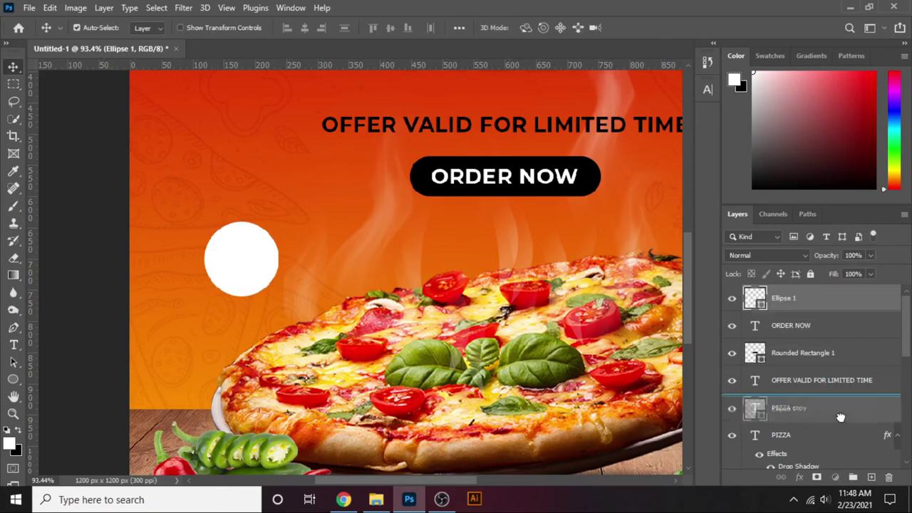
# Give the circle copy no fill and a black dashed 3 px outline.
pyautogui.click(14, 381)
pyautogui.click(149, 28)
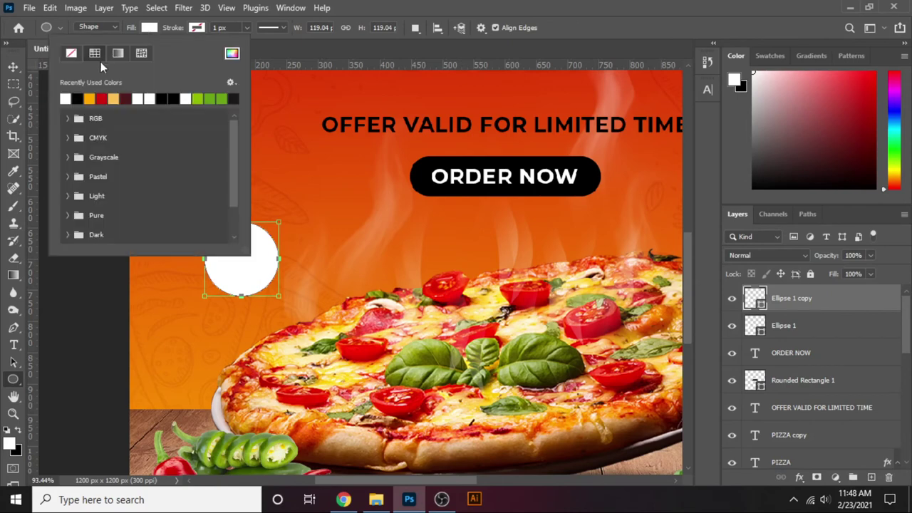
pyautogui.click(76, 55)
pyautogui.click(195, 27)
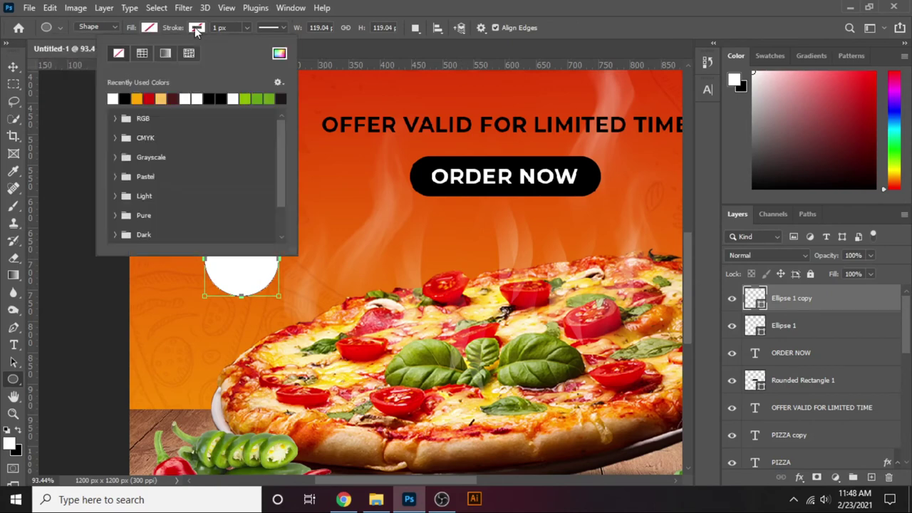
pyautogui.click(126, 98)
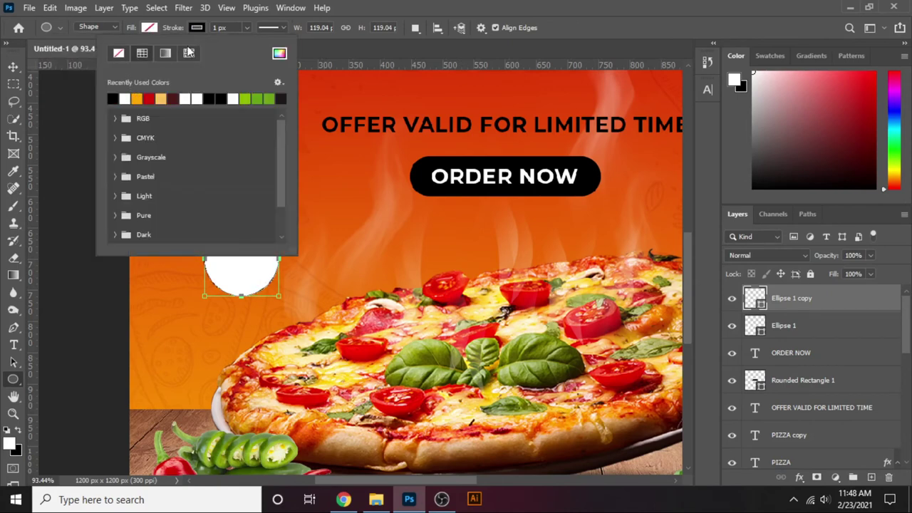
pyautogui.click(245, 27)
pyautogui.click(258, 91)
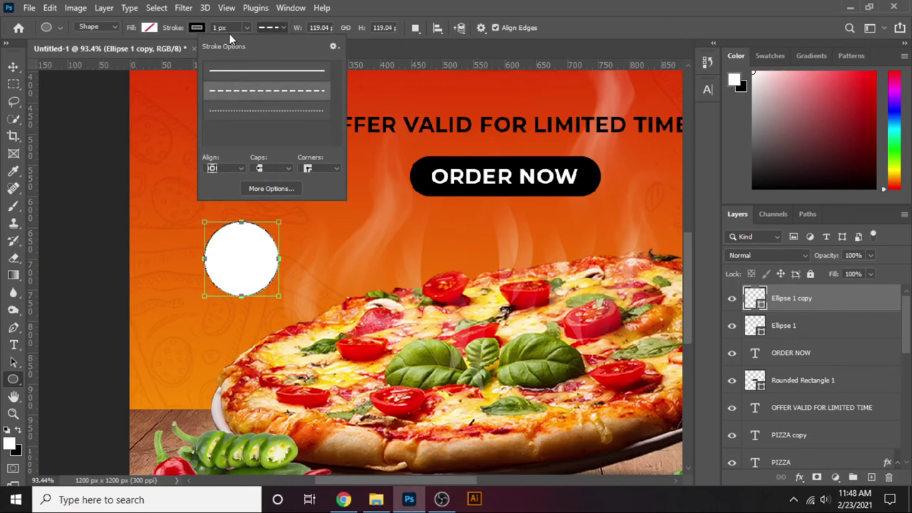
pyautogui.click(230, 27)
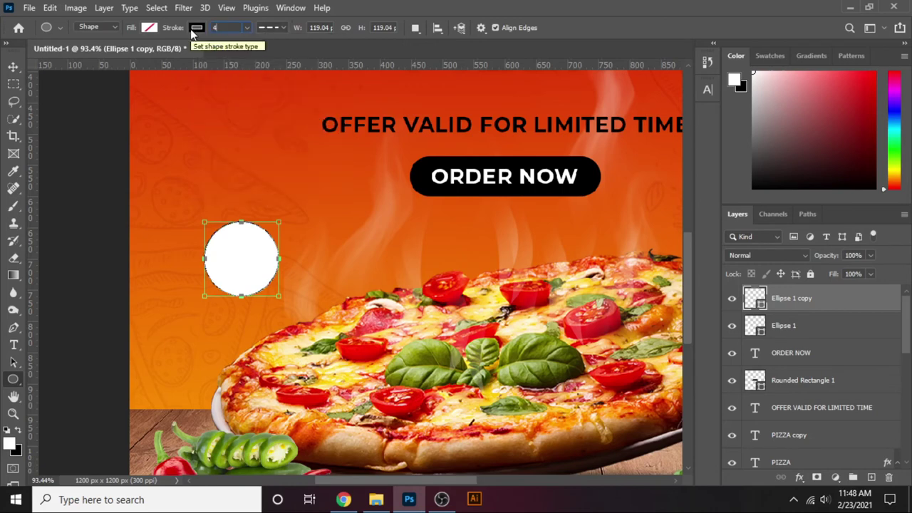
pyautogui.write('4')
pyautogui.press('Return')
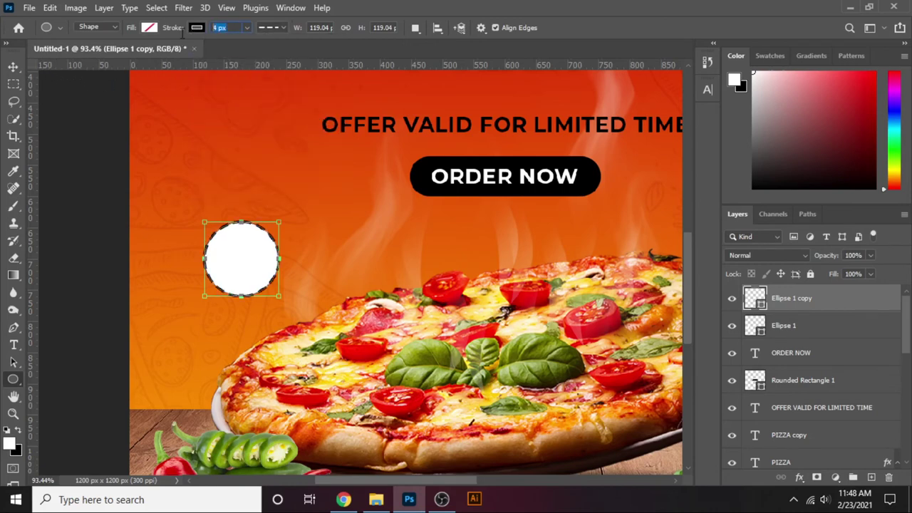
pyautogui.write('3')
pyautogui.press('Return')
# Shrink the dashed ring to about 80.7% so it sits inside the white circle.
pyautogui.click(13, 66)
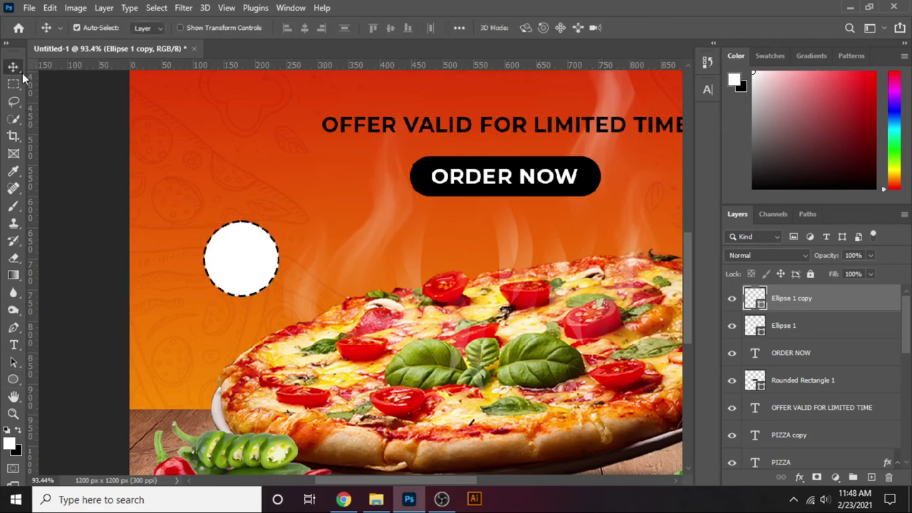
pyautogui.hotkey('ctrl', 't')
pyautogui.moveTo(283, 222); pyautogui.dragTo(270, 228)
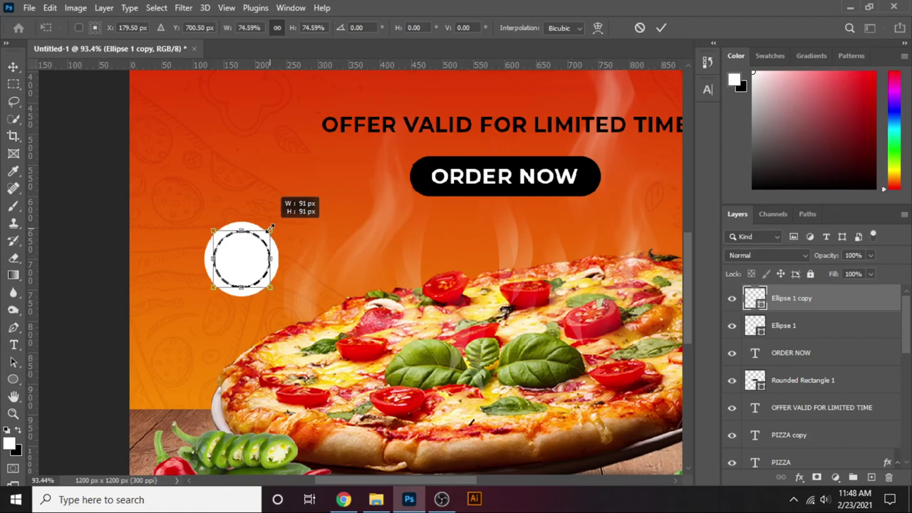
pyautogui.moveTo(271, 227); pyautogui.dragTo(276, 225)
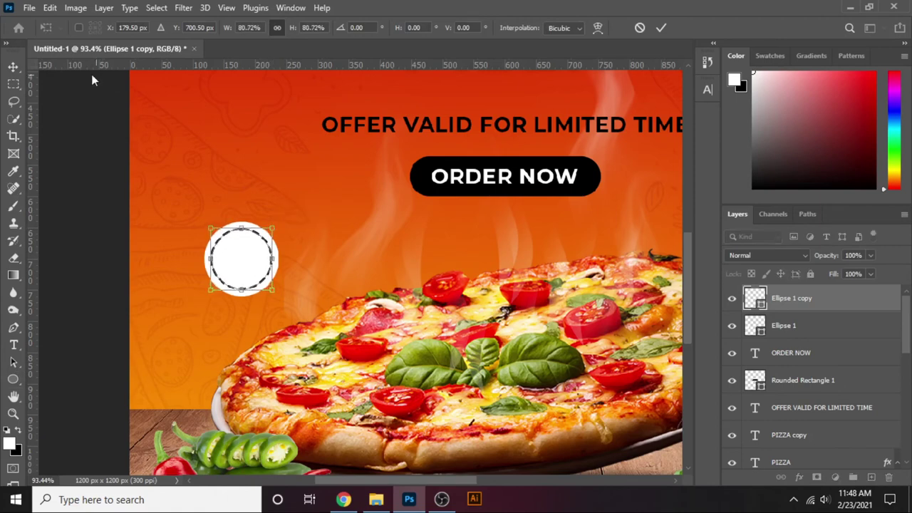
pyautogui.click(13, 66)
# Add a '50% OFF' text layer beside the circle.
pyautogui.scroll(1, 243, 291)
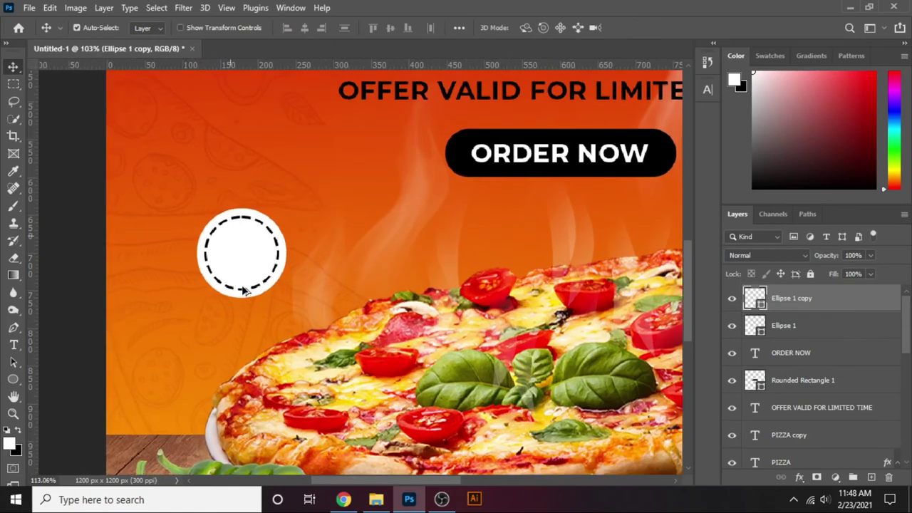
pyautogui.scroll(2, 243, 291)
pyautogui.scroll(1, 242, 291)
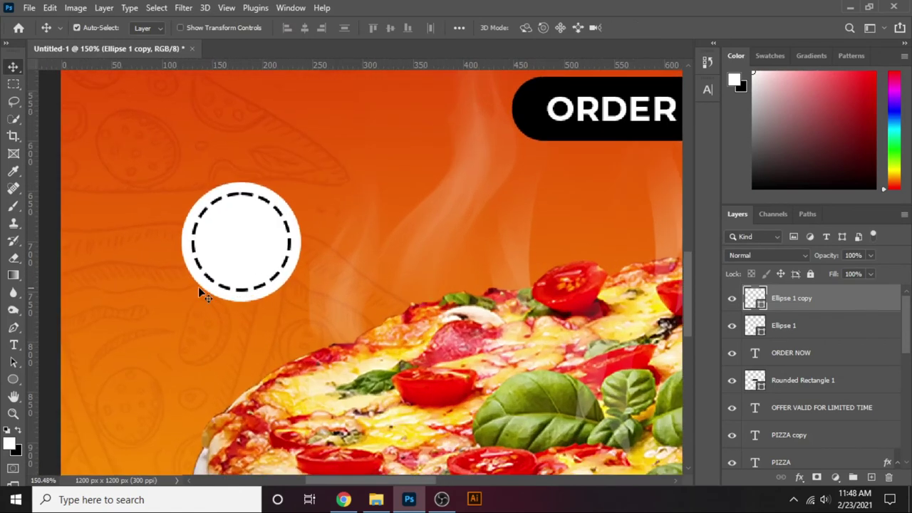
pyautogui.click(14, 345)
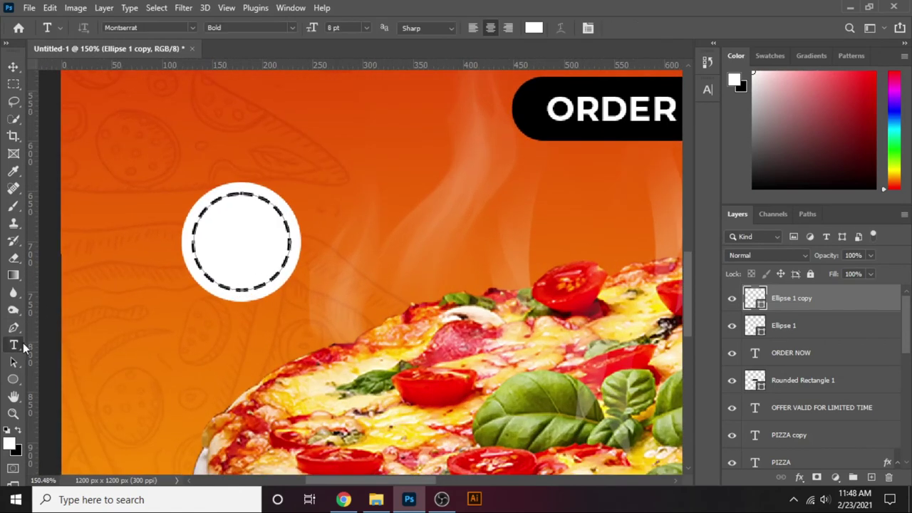
pyautogui.click(365, 216)
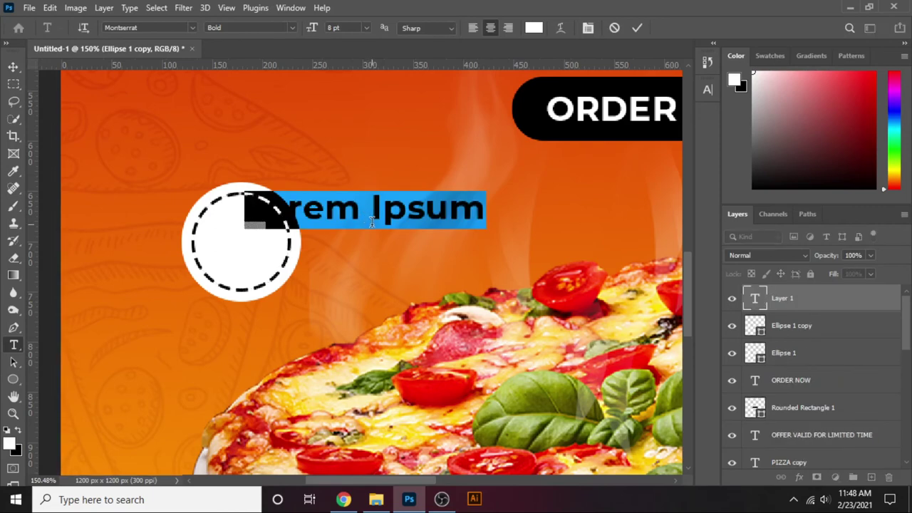
pyautogui.write('50% ')
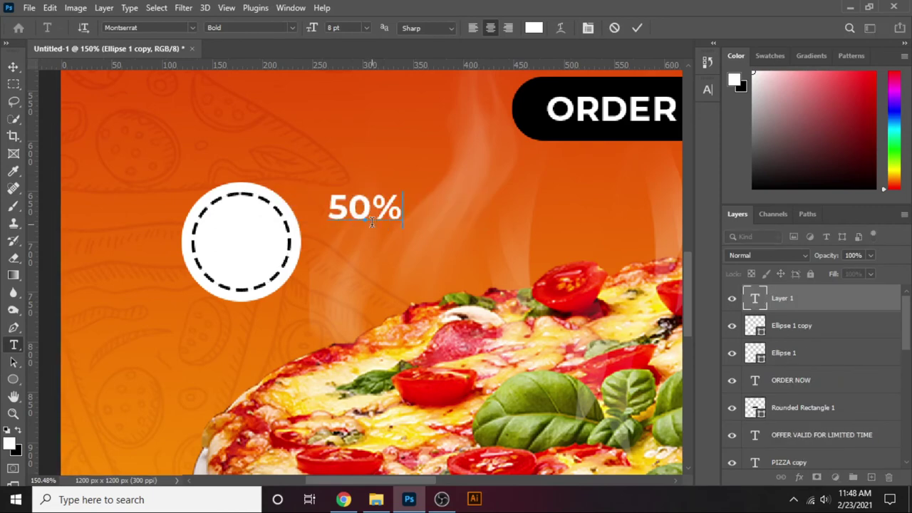
pyautogui.write('o')
pyautogui.press('BackSpace')
pyautogui.write('OFF')
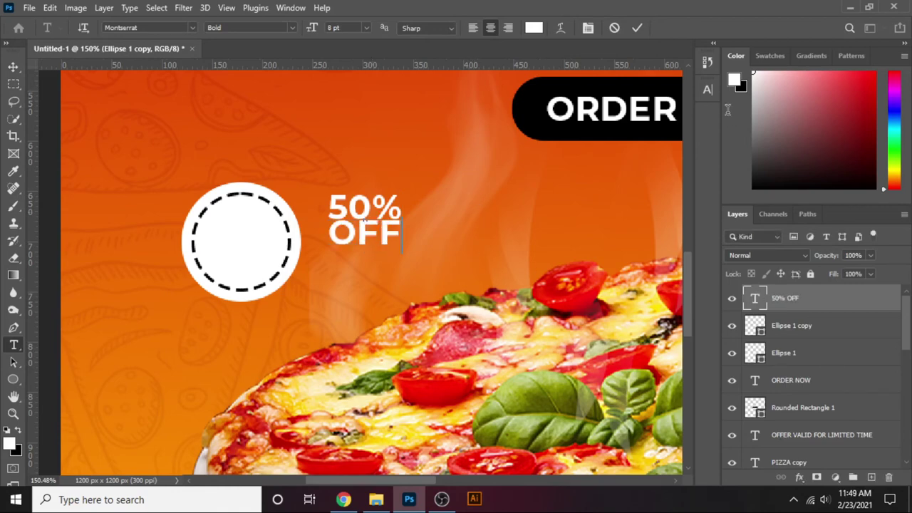
# Set the 50% OFF text to 7 pt leading and black (000000) colour.
pyautogui.hotkey('ctrl', 'a')
pyautogui.click(704, 92)
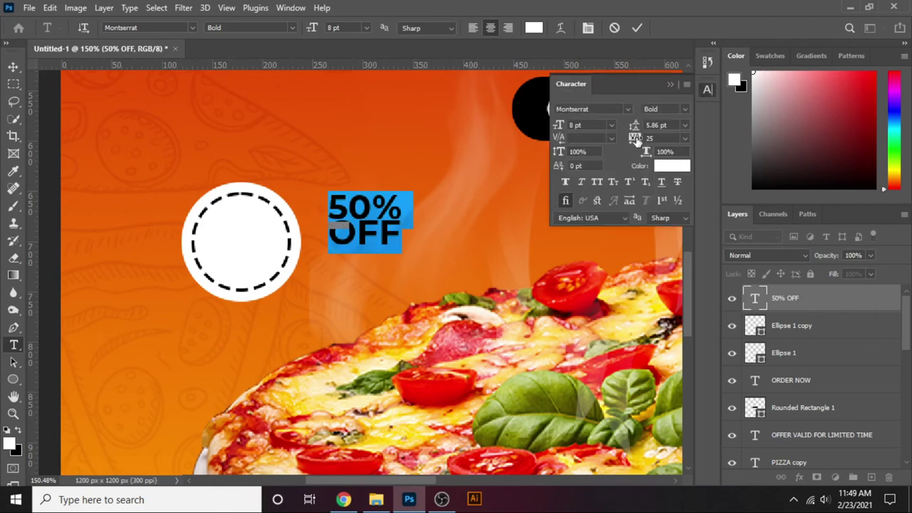
pyautogui.click(659, 125)
pyautogui.write('7')
pyautogui.press('Return')
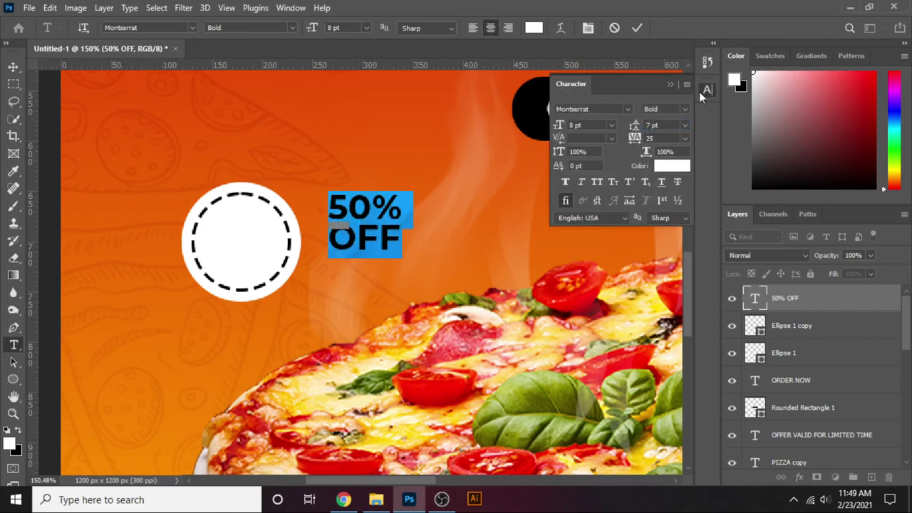
pyautogui.click(706, 90)
pyautogui.click(10, 443)
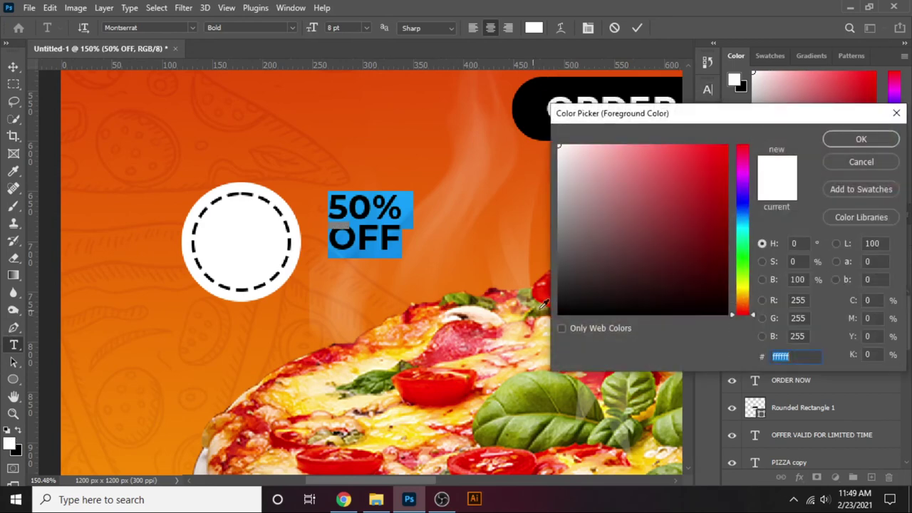
pyautogui.write('000000')
pyautogui.click(849, 139)
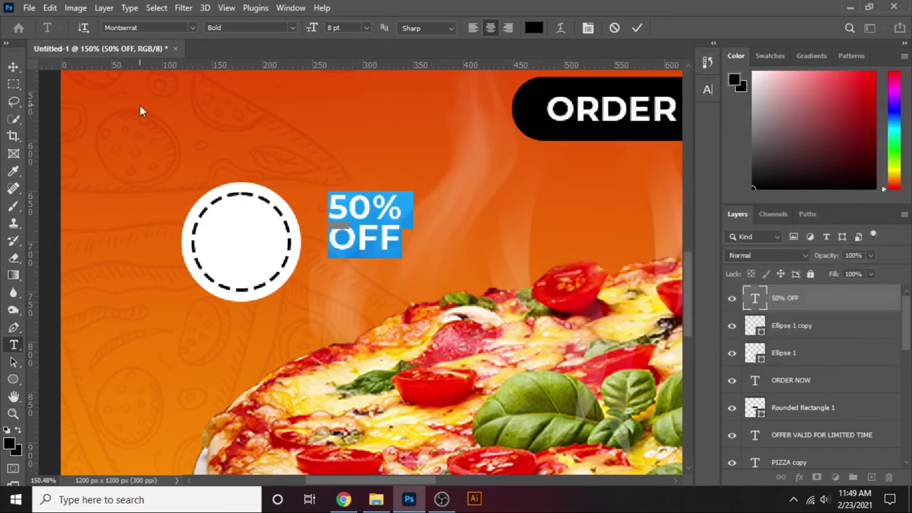
pyautogui.click(14, 66)
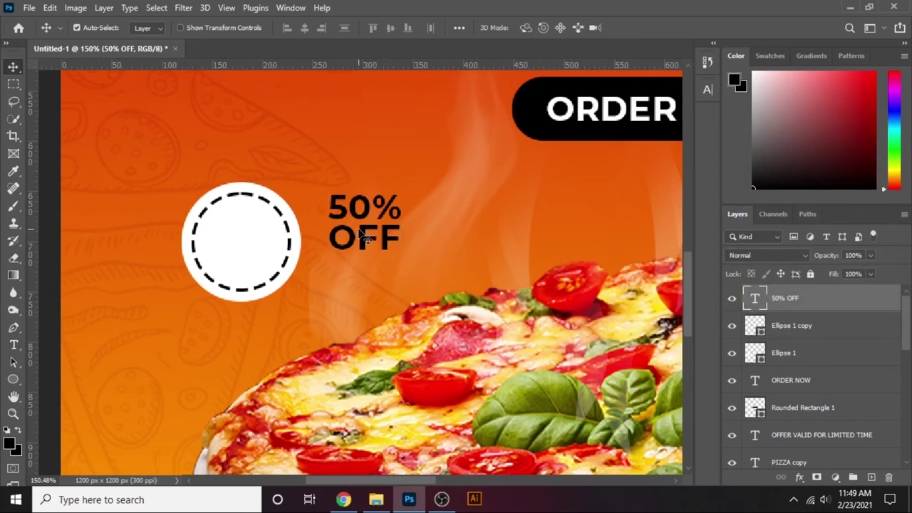
# Place 50% OFF on the circle and enlarge both Ellipse layers to about 138 px.
pyautogui.moveTo(356, 235); pyautogui.dragTo(238, 255)
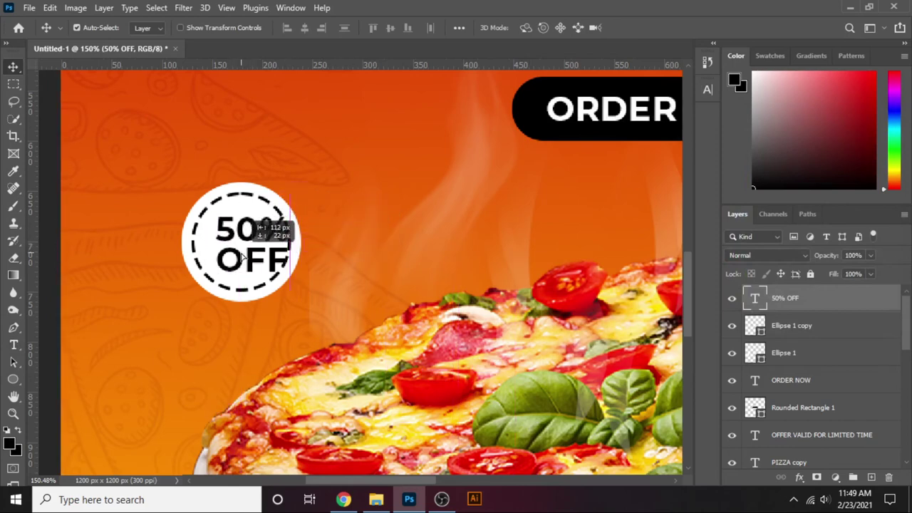
pyautogui.click(791, 326)
pyautogui.keyDown('shift'); pyautogui.click(784, 353); pyautogui.keyUp('shift')
pyautogui.hotkey('ctrl', 't')
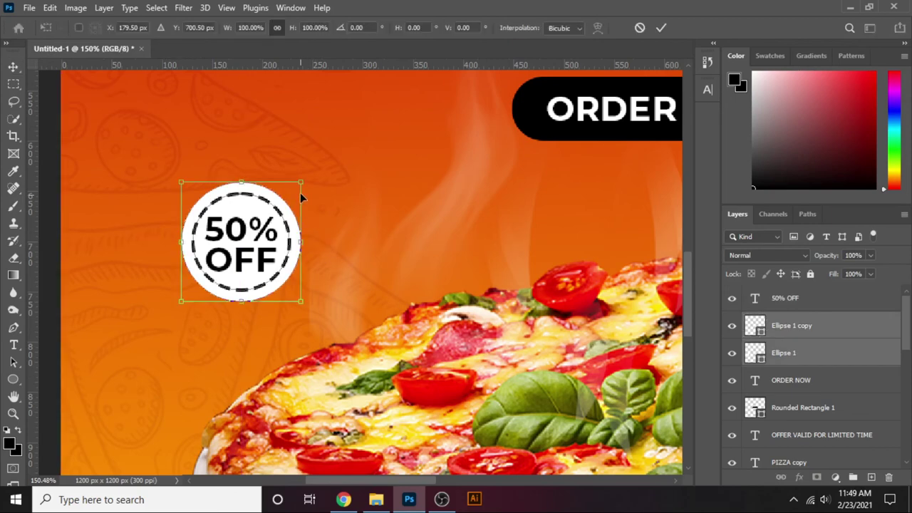
pyautogui.moveTo(300, 183); pyautogui.dragTo(309, 174)
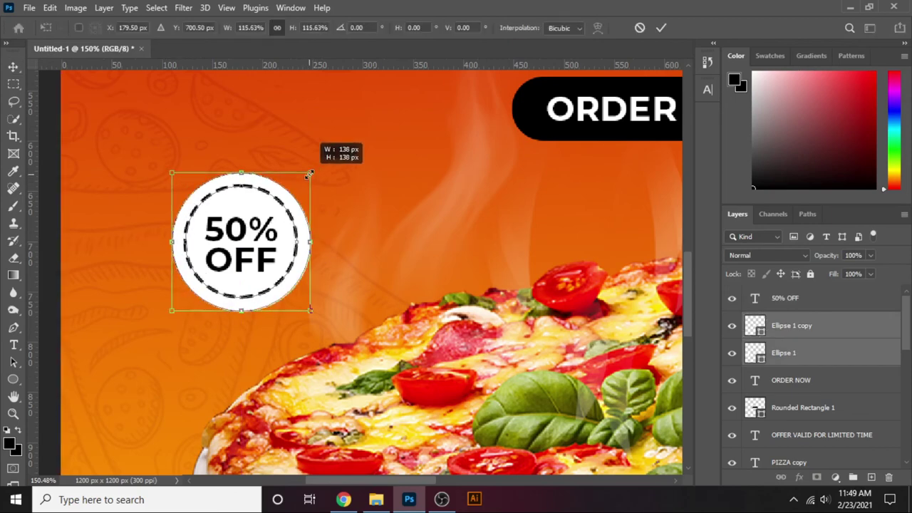
pyautogui.press('Return')
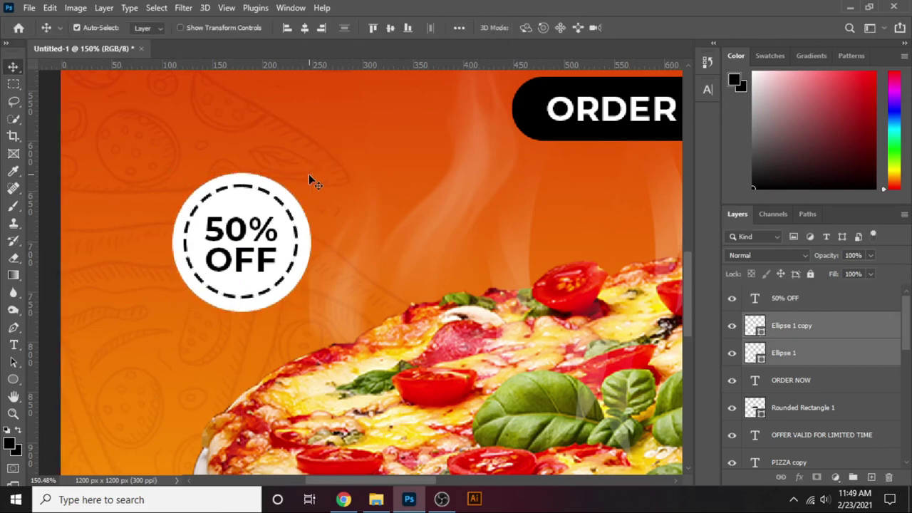
# Reselect the Ellipse 1 copy and Ellipse 1 layers together.
pyautogui.scroll(-3, 317, 206)
pyautogui.scroll(-2, 317, 206)
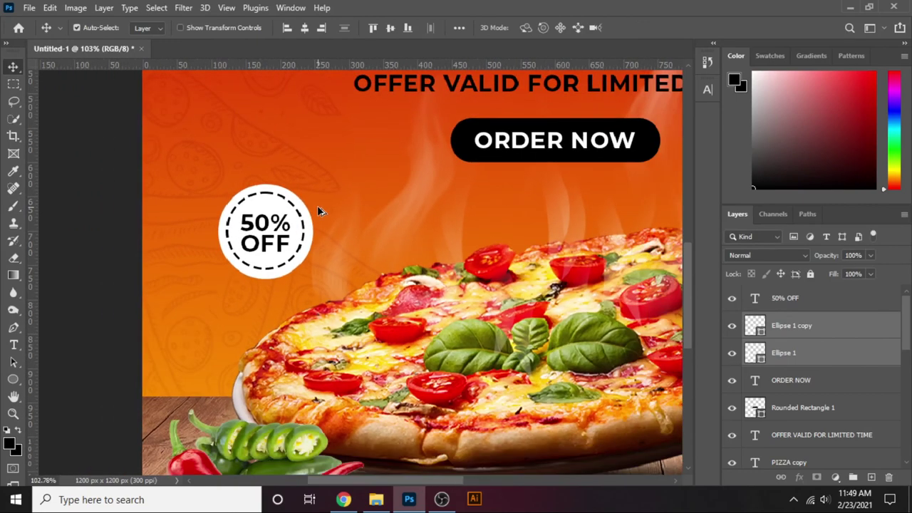
pyautogui.scroll(3, 318, 207)
pyautogui.scroll(2, 313, 220)
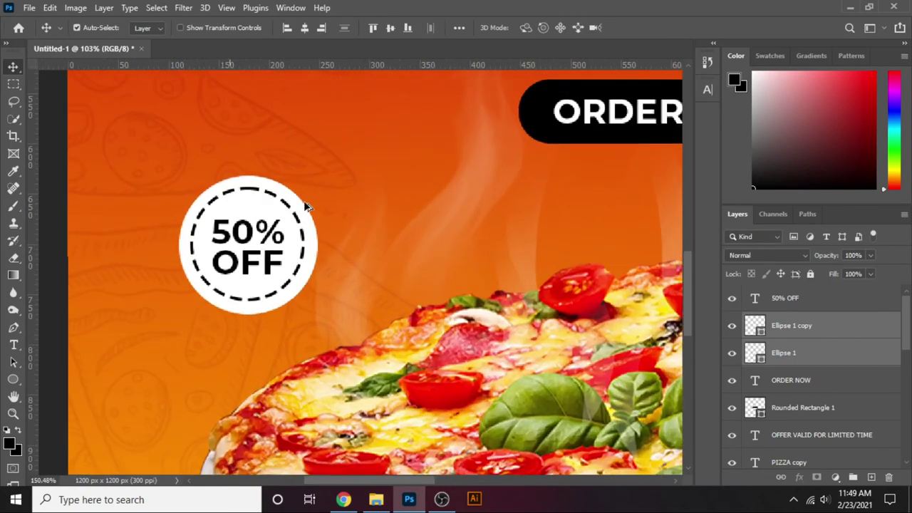
pyautogui.click(782, 328)
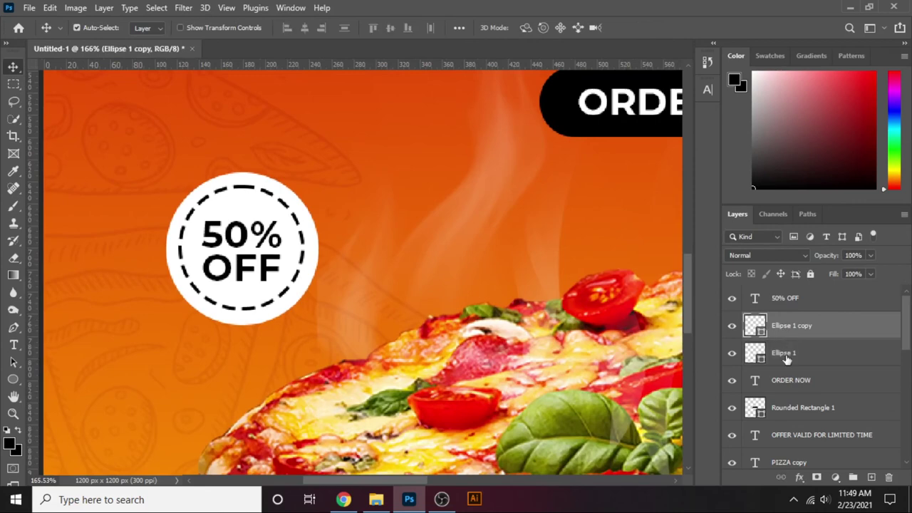
pyautogui.keyDown('shift'); pyautogui.click(784, 354); pyautogui.keyUp('shift')
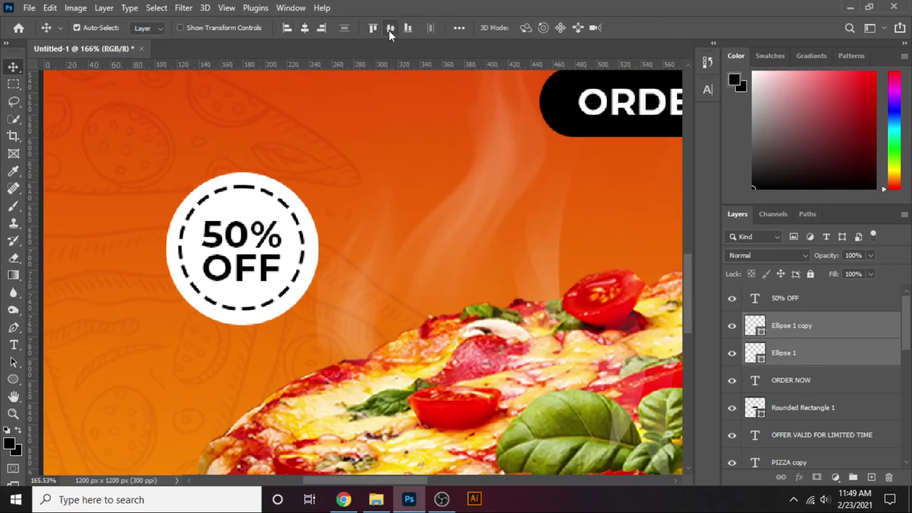
# Move the 50% OFF badge about 28 px to the right, then deselect its layers.
pyautogui.keyDown('shift'); pyautogui.click(269, 267); pyautogui.keyUp('shift')
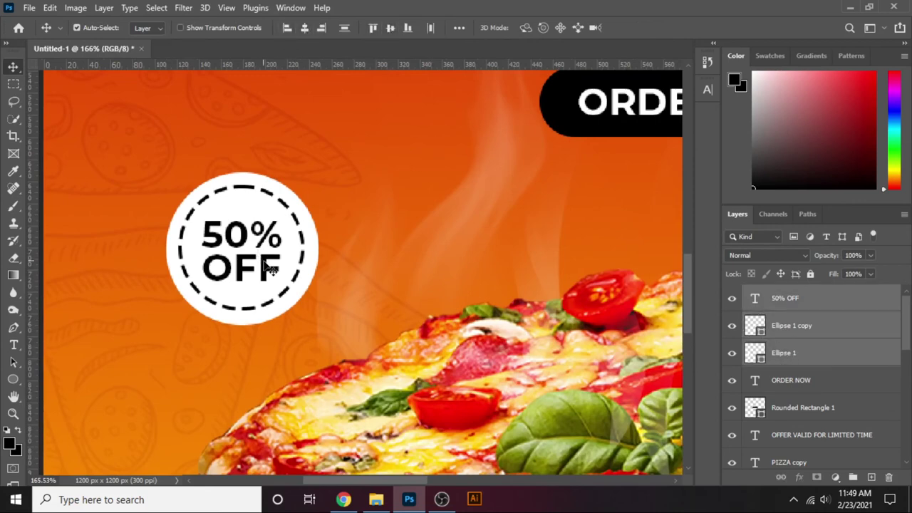
pyautogui.scroll(-1, 269, 268)
pyautogui.scroll(-2, 269, 265)
pyautogui.scroll(-1, 268, 266)
pyautogui.moveTo(263, 265); pyautogui.dragTo(284, 263)
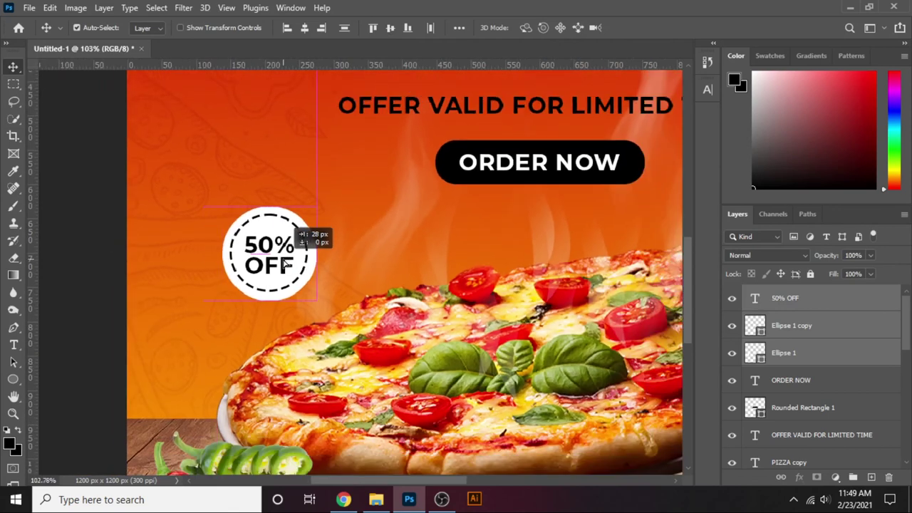
pyautogui.click(325, 285)
# Add a new empty layer directly above the 50% OFF text layer.
pyautogui.scroll(3, 324, 286)
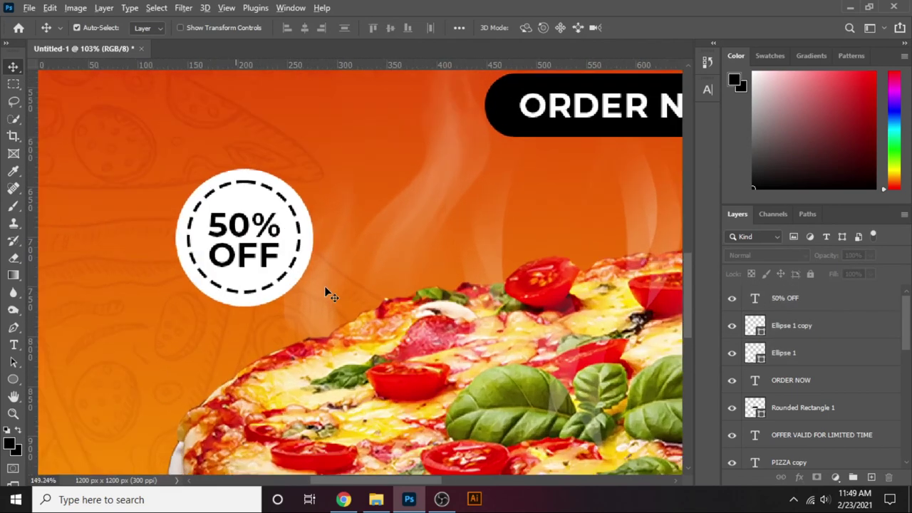
pyautogui.scroll(3, 325, 285)
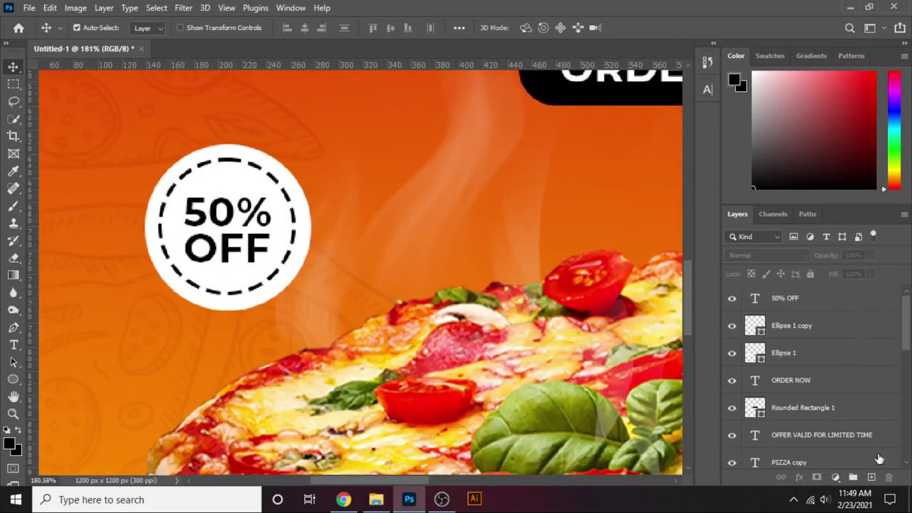
pyautogui.click(849, 306)
pyautogui.click(871, 477)
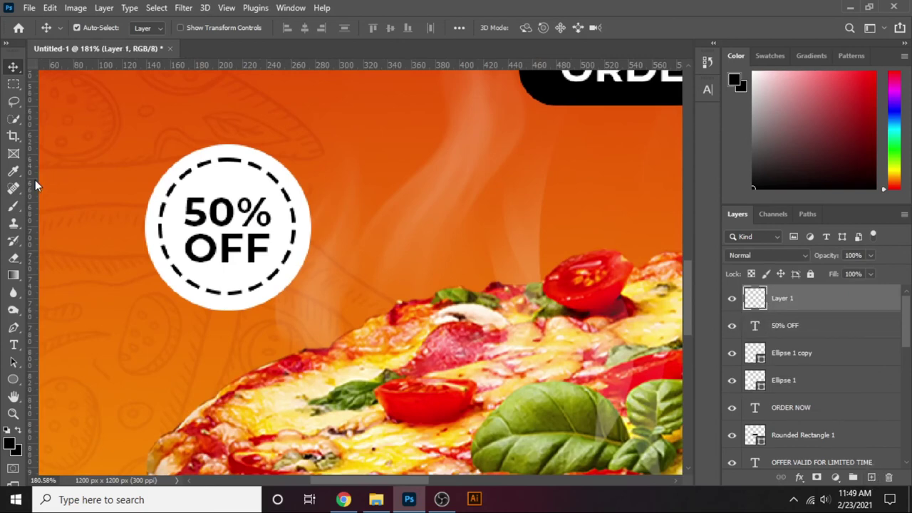
# Draw a closed curved tail path with the Pen tool, from the circle's lower right toward the pizza.
pyautogui.click(14, 329)
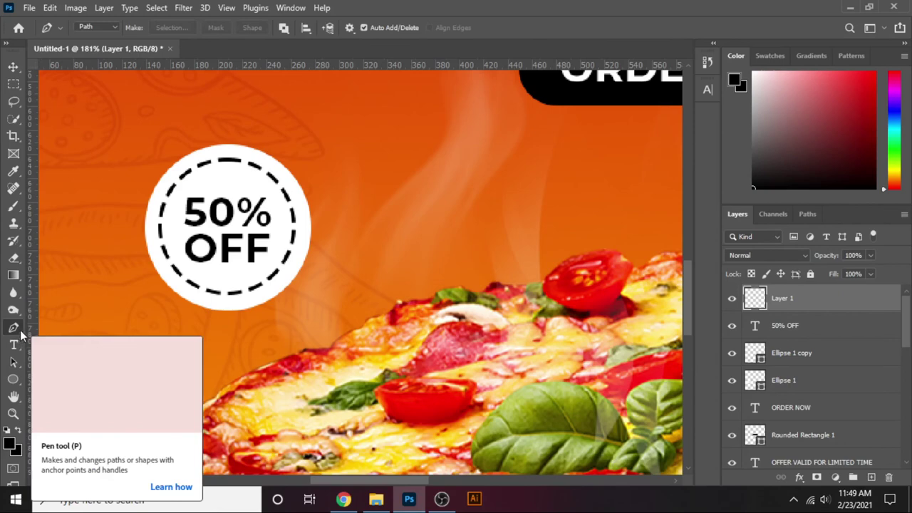
pyautogui.scroll(3, 328, 289)
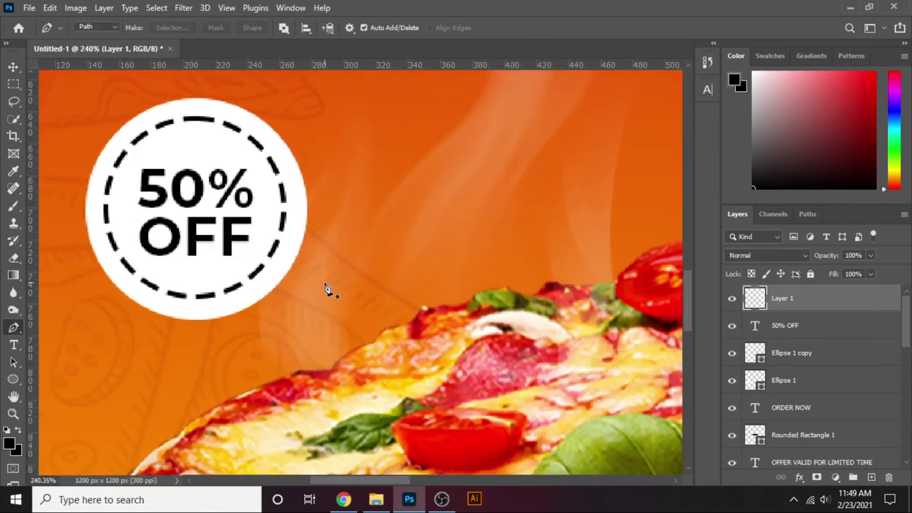
pyautogui.scroll(1, 325, 289)
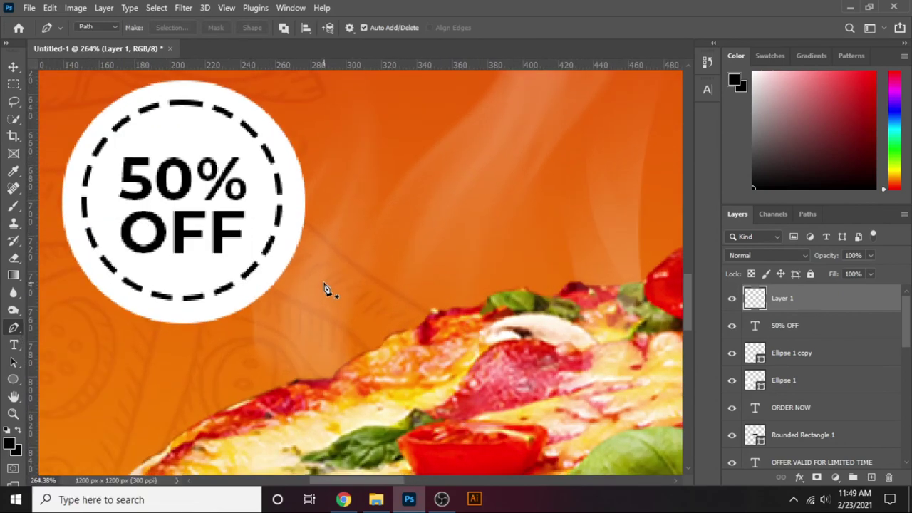
pyautogui.click(261, 280)
pyautogui.moveTo(342, 312); pyautogui.dragTo(394, 300)
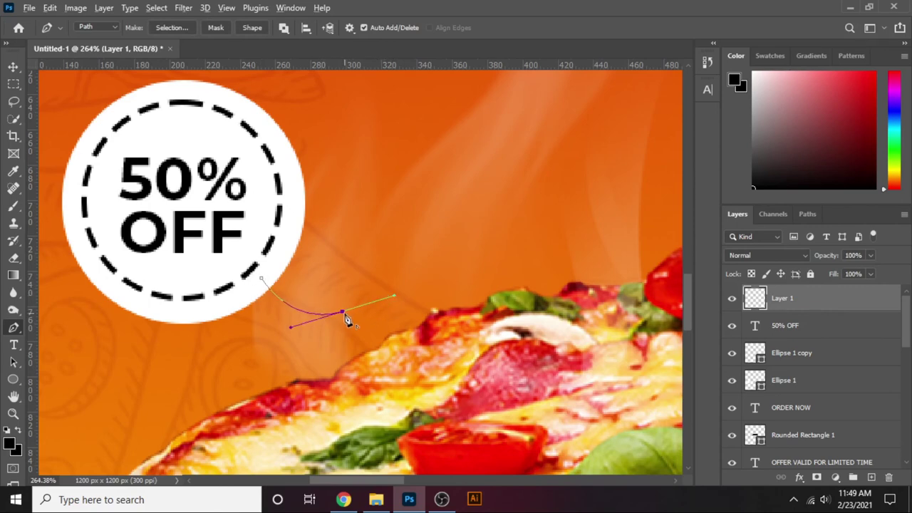
pyautogui.moveTo(229, 303); pyautogui.dragTo(185, 242)
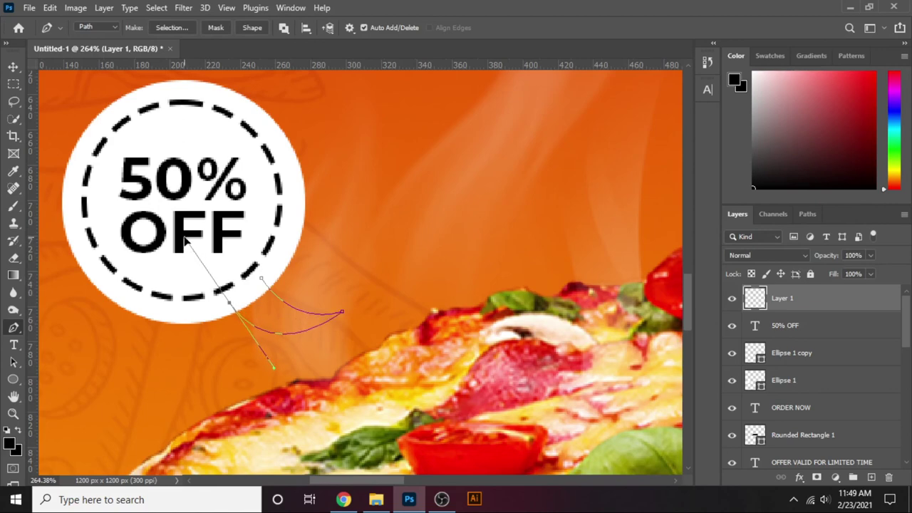
pyautogui.keyDown('alt'); pyautogui.click(230, 304); pyautogui.keyUp('alt')
pyautogui.click(262, 280)
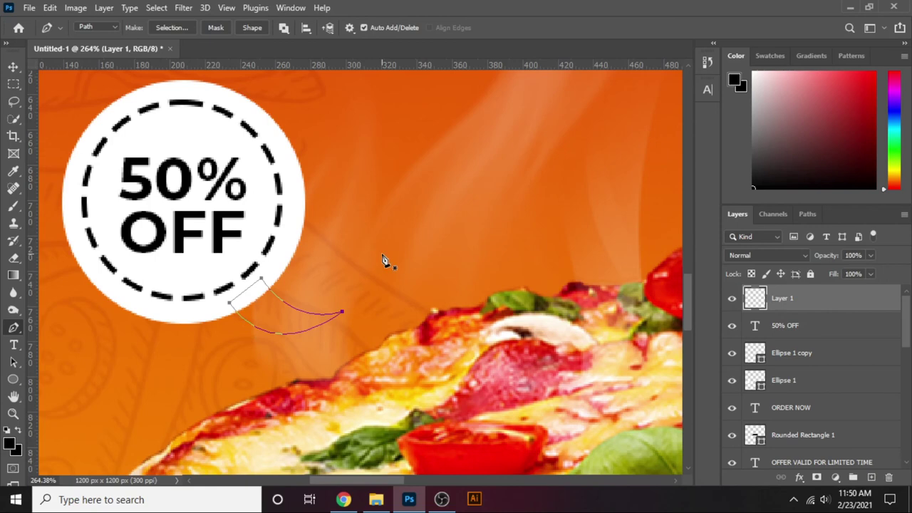
# Turn the tail path into a selection, fill it with white sampled from the circle, then deselect.
pyautogui.hotkey('ctrl', 'Return')
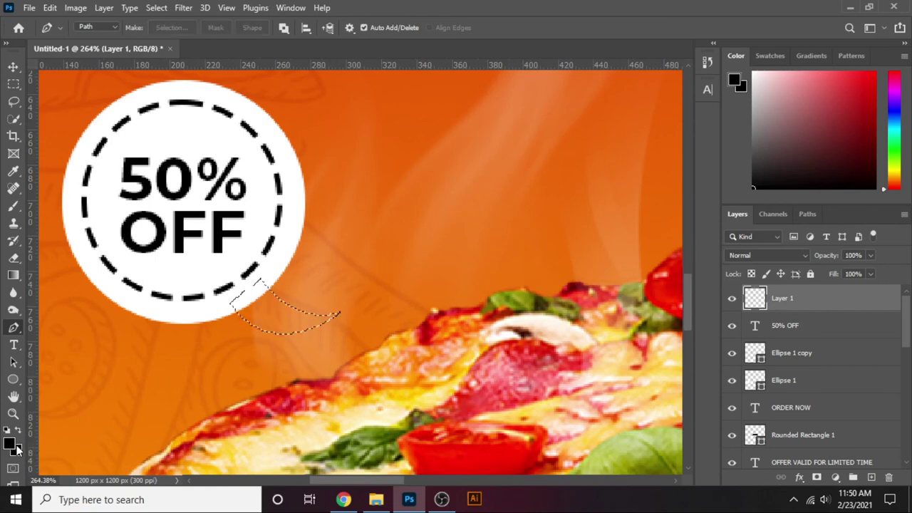
pyautogui.click(18, 447)
pyautogui.click(182, 267)
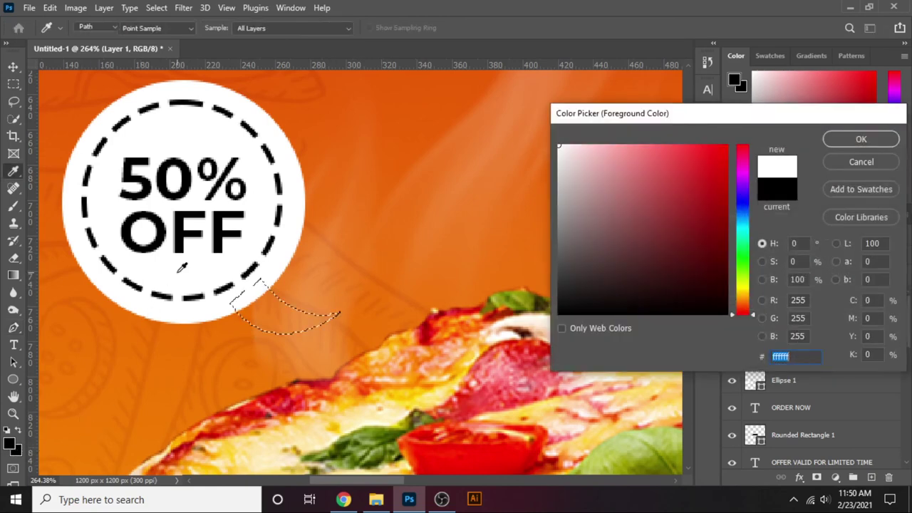
pyautogui.press('Return')
pyautogui.hotkey('alt', 'BackSpace')
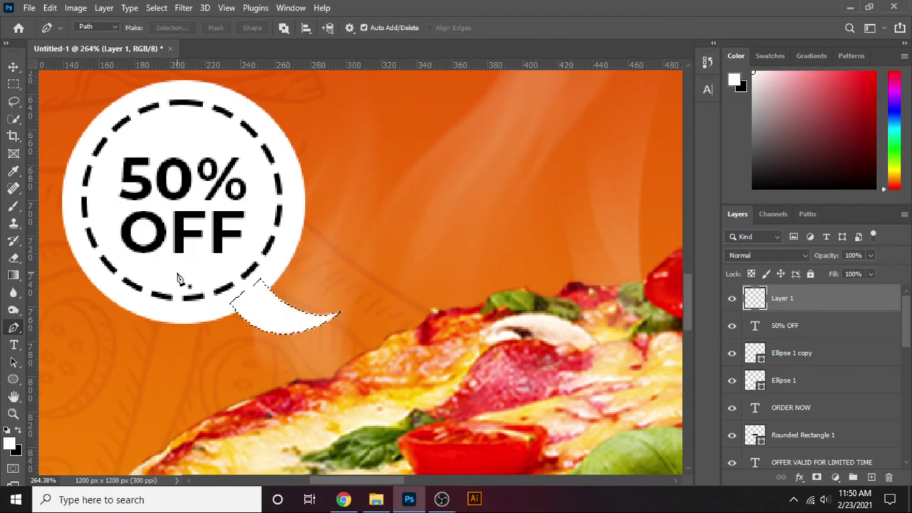
pyautogui.hotkey('ctrl', 'd')
# Give the Ellipse 1 badge circle a drop shadow layer style.
pyautogui.press('v')
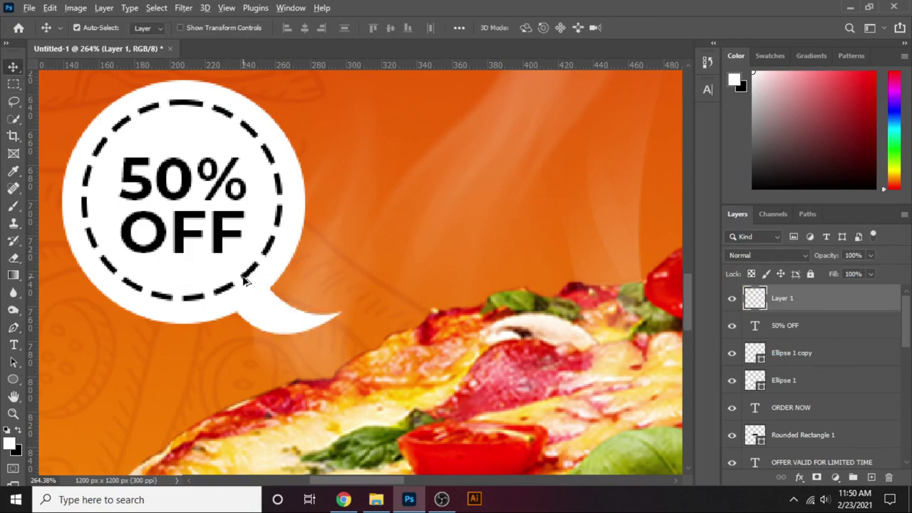
pyautogui.scroll(-5, 241, 283)
pyautogui.scroll(-2, 240, 283)
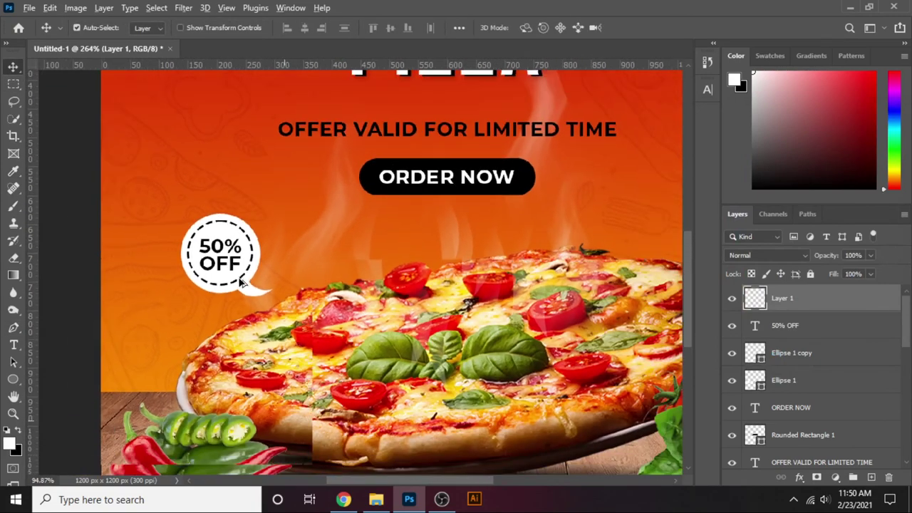
pyautogui.scroll(-2, 241, 283)
pyautogui.click(262, 272)
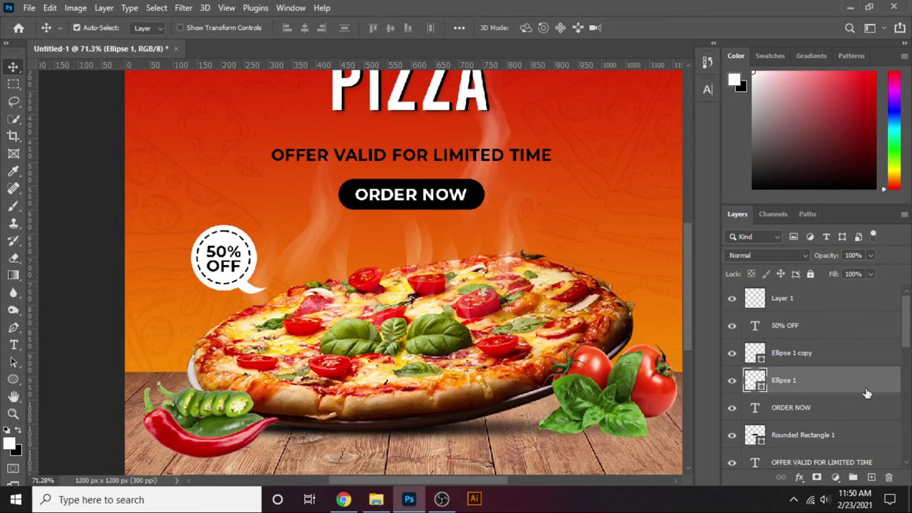
pyautogui.doubleClick(895, 384)
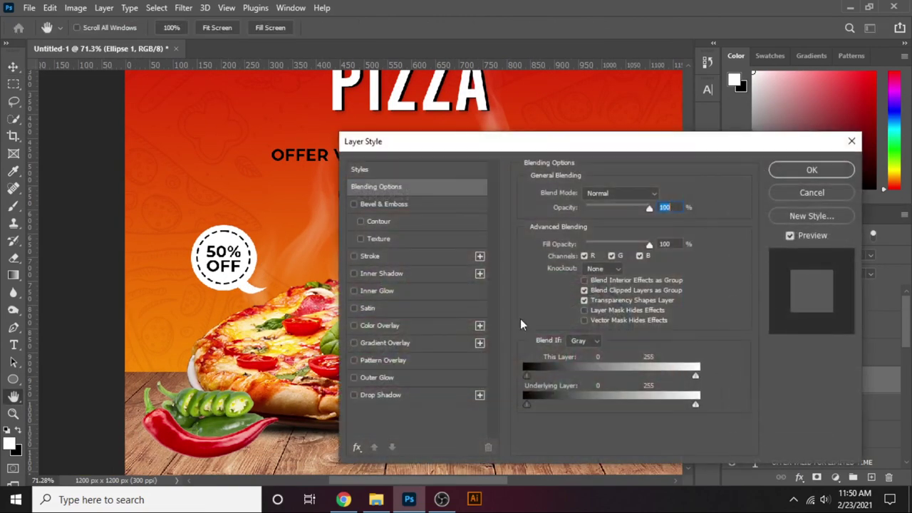
pyautogui.click(440, 393)
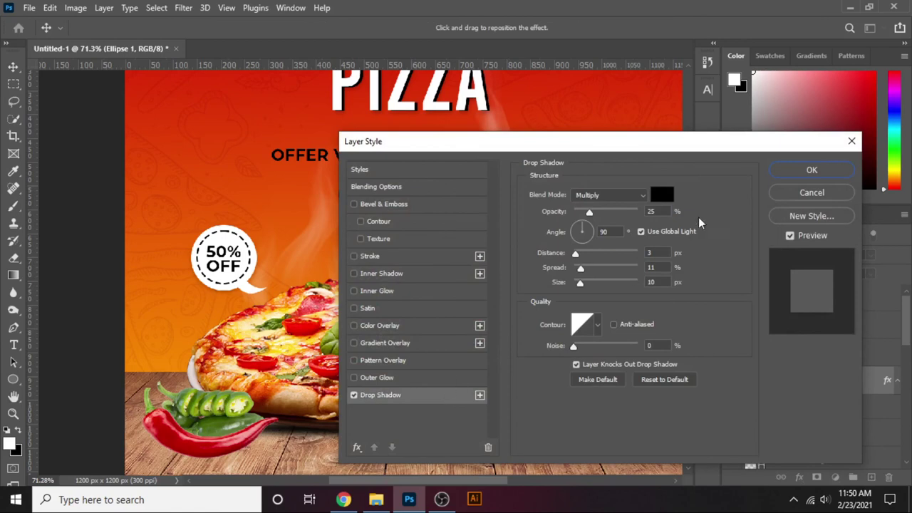
pyautogui.click(784, 172)
# Give Layer 1 a matching drop shadow and move it below Ellipse 1 in the stack.
pyautogui.click(838, 300)
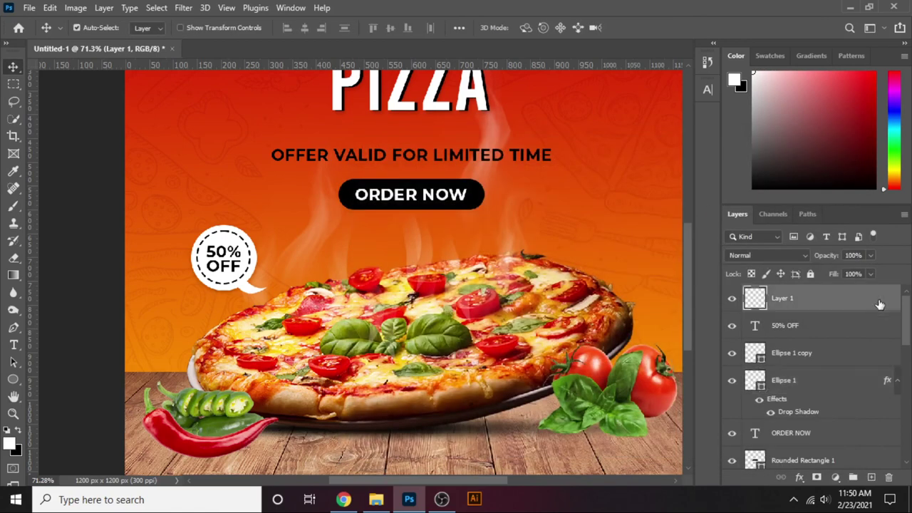
pyautogui.doubleClick(893, 301)
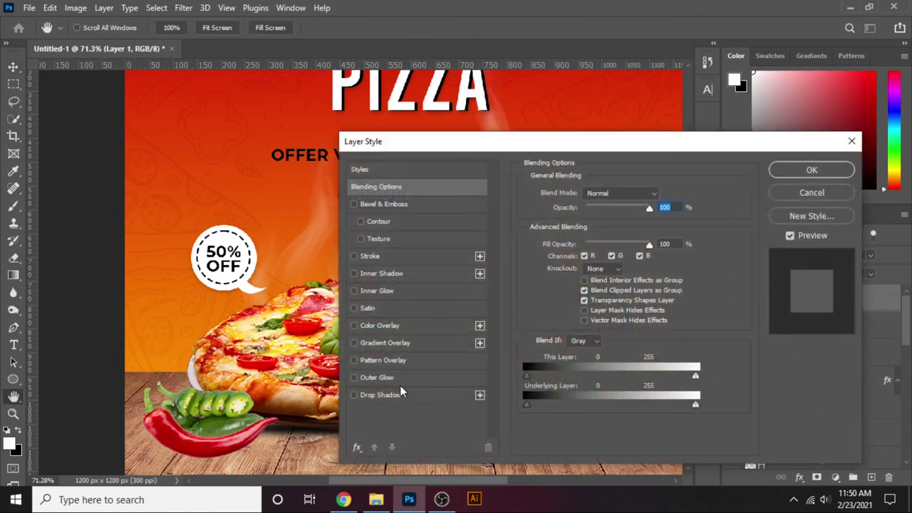
pyautogui.click(398, 394)
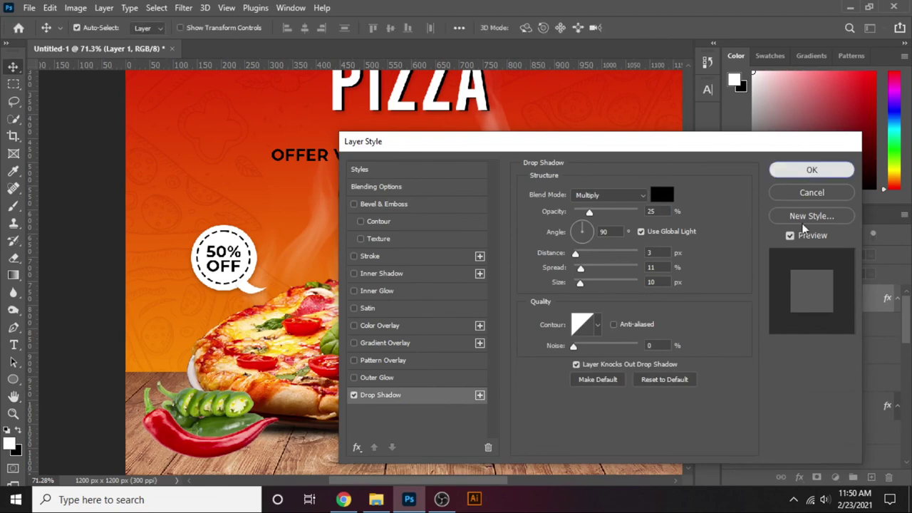
pyautogui.click(812, 171)
pyautogui.moveTo(784, 300); pyautogui.dragTo(798, 436)
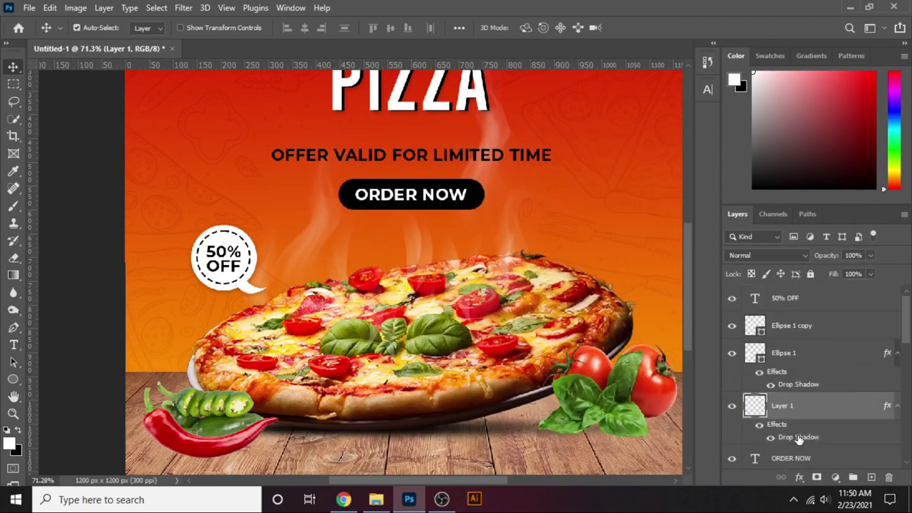
# Undo the accidental pizza move caused by a stray marquee drag.
pyautogui.scroll(-1, 235, 238)
pyautogui.scroll(-2, 236, 239)
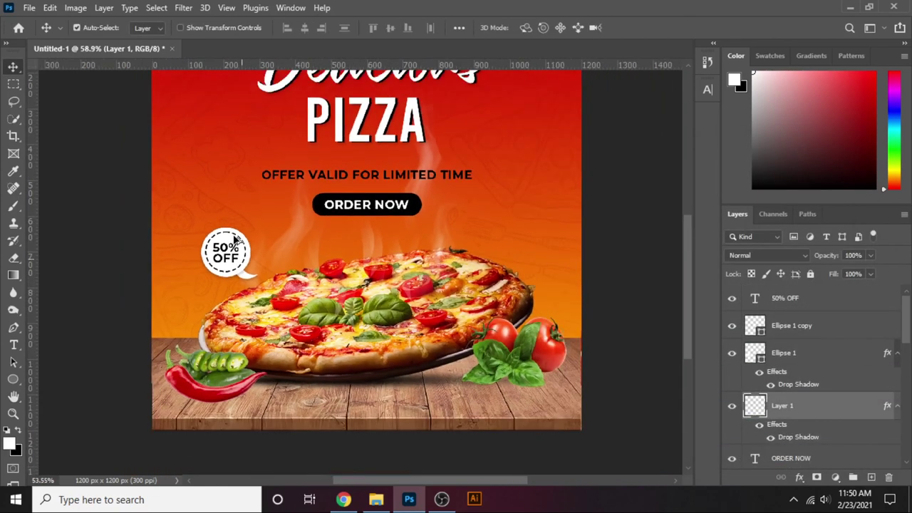
pyautogui.scroll(-1, 235, 239)
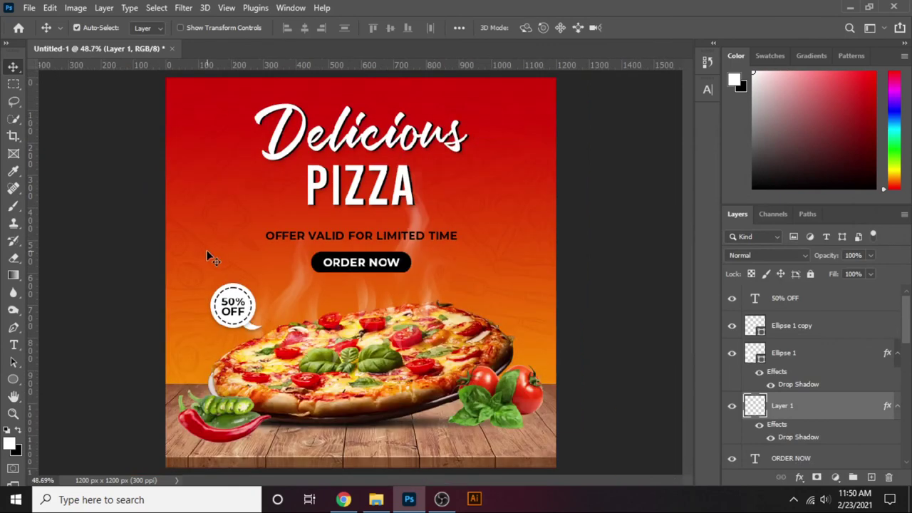
pyautogui.scroll(2, 214, 295)
pyautogui.scroll(1, 214, 294)
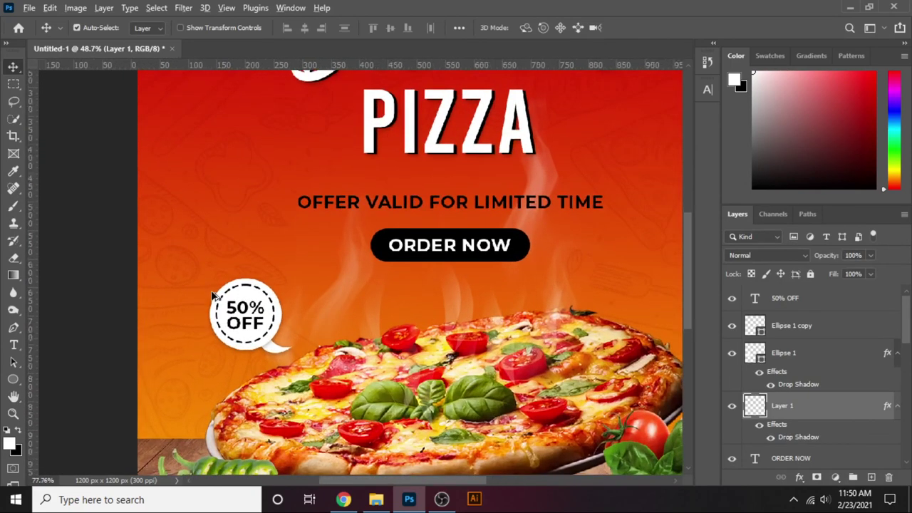
pyautogui.scroll(1, 213, 294)
pyautogui.moveTo(179, 264); pyautogui.dragTo(274, 303)
pyautogui.hotkey('ctrl', 'z')
pyautogui.hotkey('ctrl', 'z')
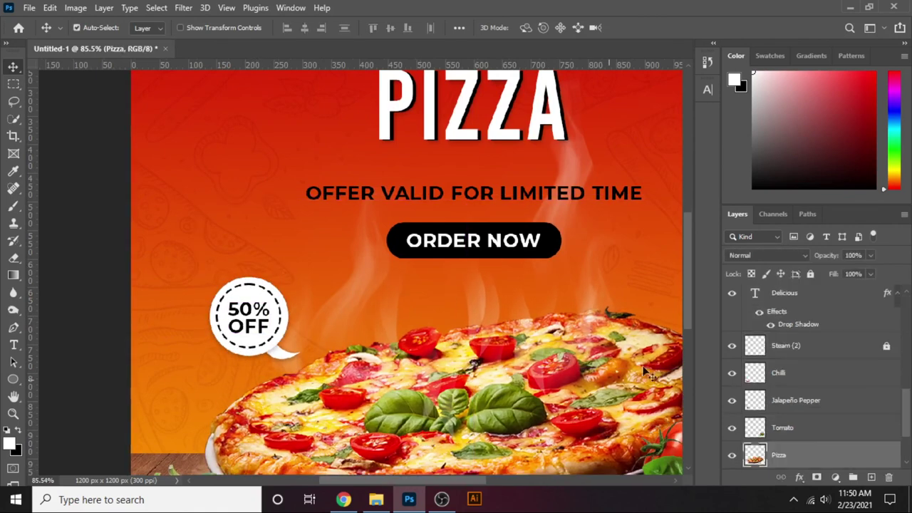
# Marquee-select the 50% OFF badge, move it slightly down, then nudge it up and left.
pyautogui.moveTo(178, 265); pyautogui.dragTo(242, 289)
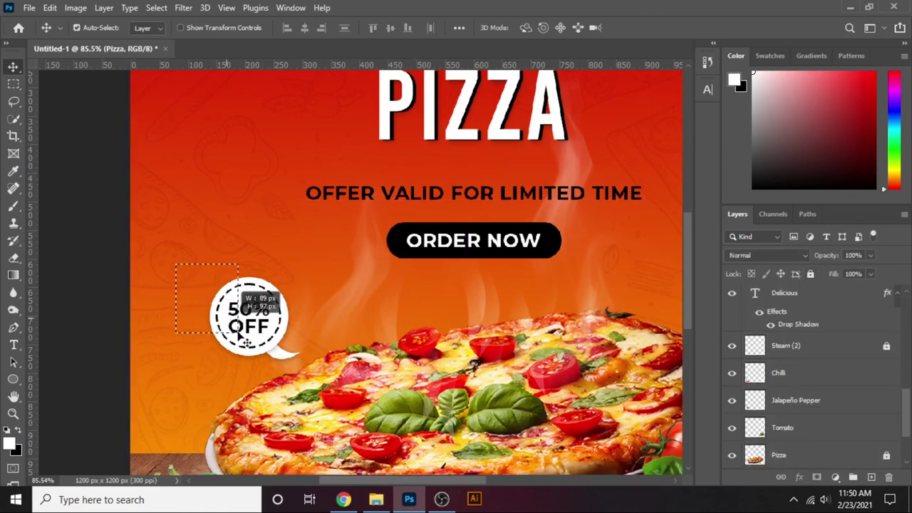
pyautogui.moveTo(256, 325); pyautogui.dragTo(255, 337)
pyautogui.press('Up')
pyautogui.press('Up')
pyautogui.press('Up')
pyautogui.press('Up')
pyautogui.press('Up')
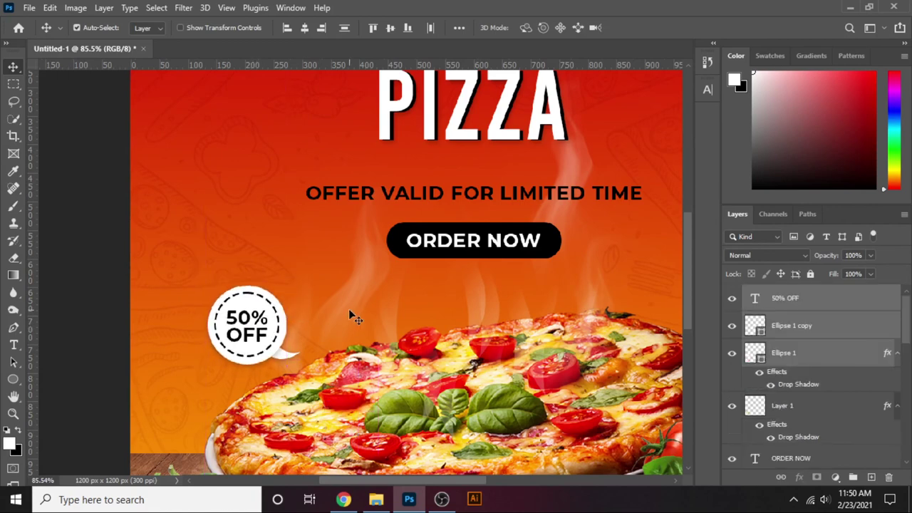
pyautogui.press('Left')
pyautogui.press('Left')
pyautogui.press('Left')
pyautogui.press('Left')
pyautogui.press('Left')
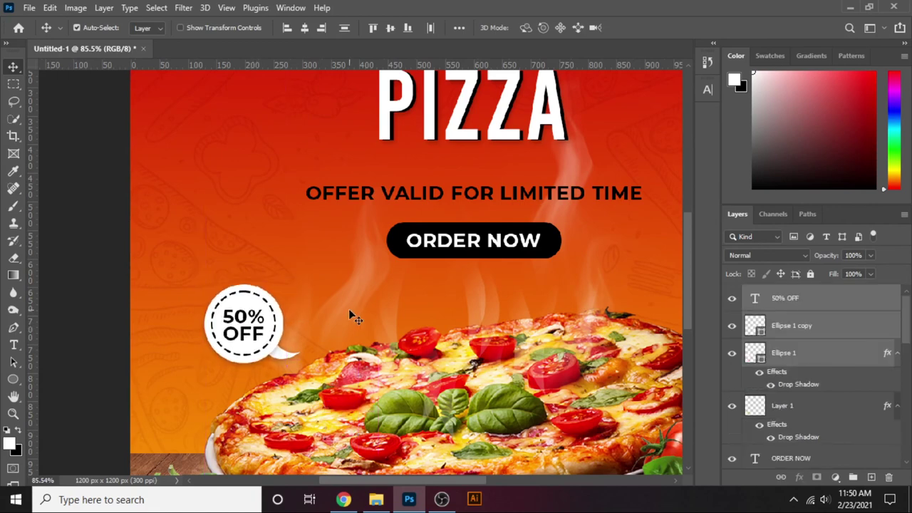
# Reselect all the badge layers together: the 50% OFF text, Layer 1 and the circle.
pyautogui.click(664, 320)
pyautogui.click(781, 300)
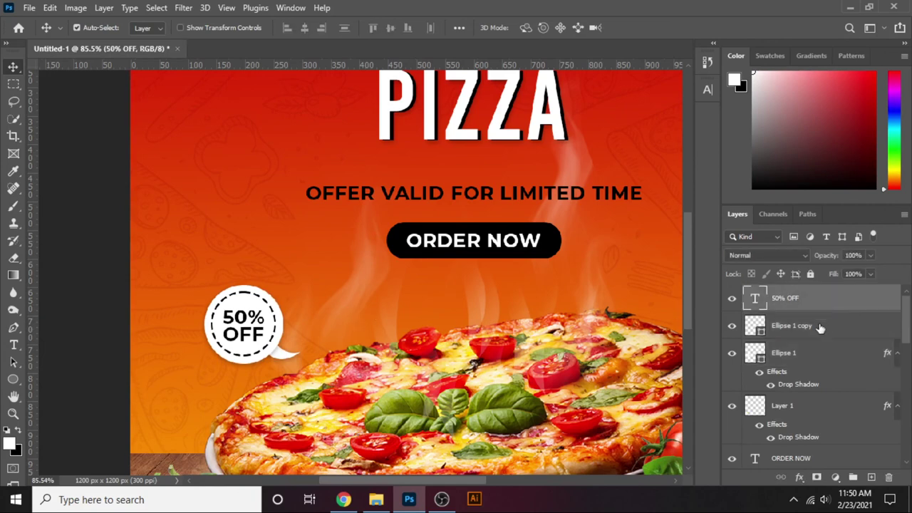
pyautogui.click(808, 405)
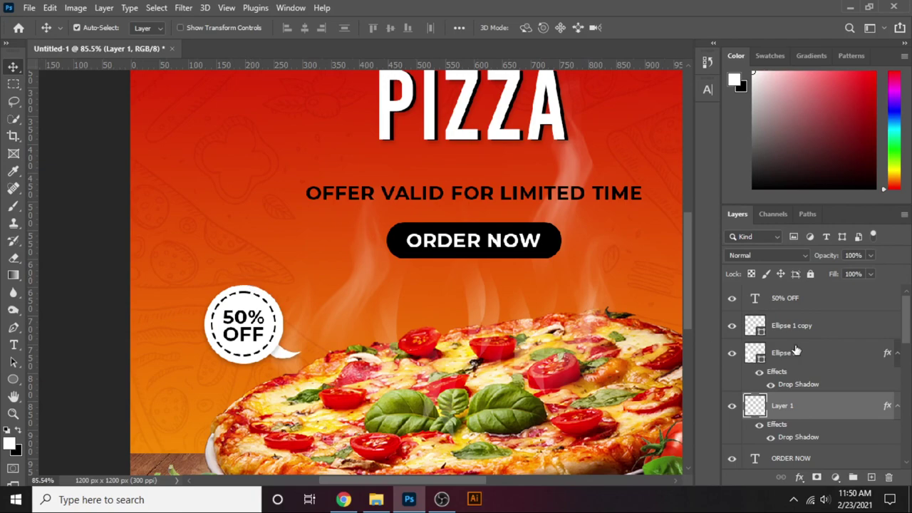
pyautogui.keyDown('shift'); pyautogui.click(815, 308); pyautogui.keyUp('shift')
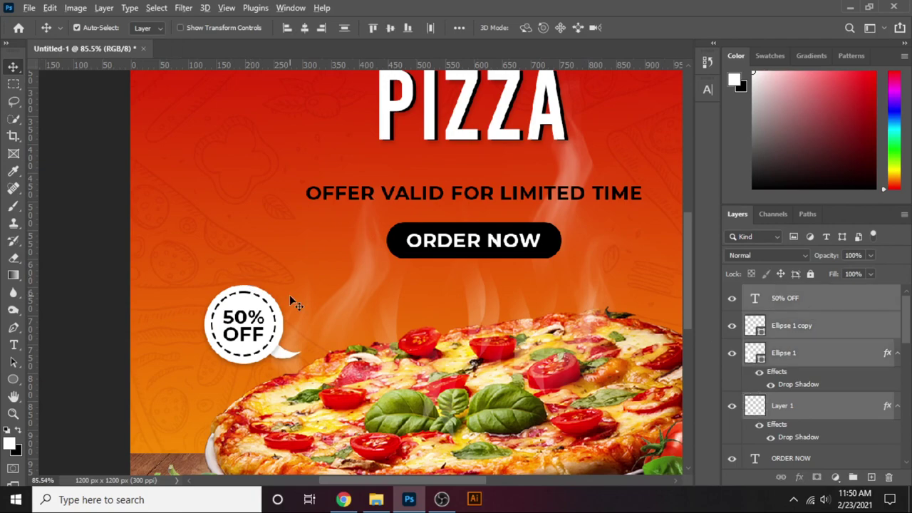
pyautogui.scroll(-3, 290, 294)
pyautogui.scroll(-2, 289, 294)
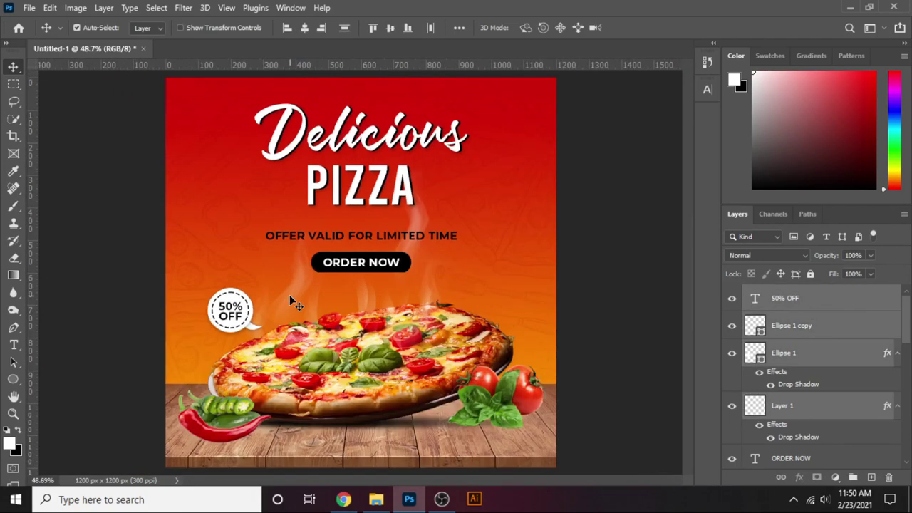
# Nudge the selected badge layers up once, left once and down twice, then deselect.
pyautogui.press('Up')
pyautogui.press('Up')
pyautogui.press('Up')
pyautogui.press('Up')
pyautogui.press('Up')
pyautogui.press('Up')
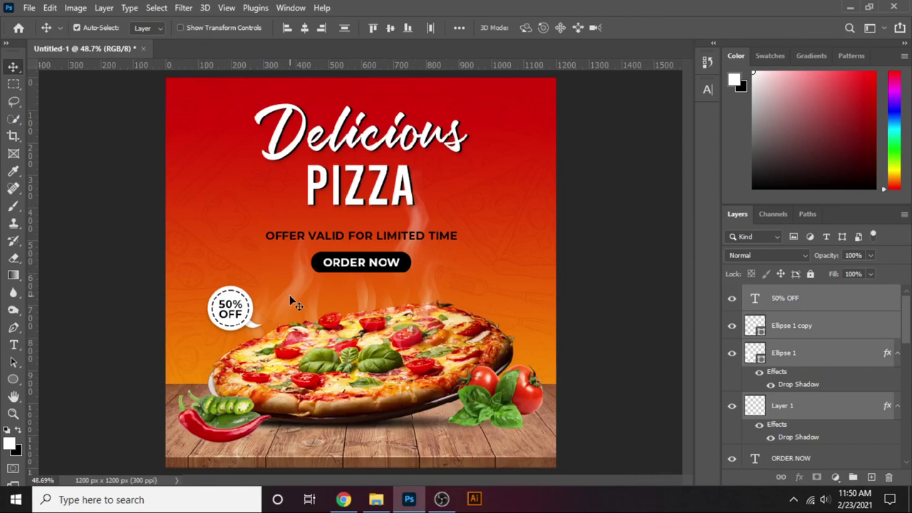
pyautogui.press('Left')
pyautogui.press('Left')
pyautogui.press('Left')
pyautogui.press('Left')
pyautogui.press('Left')
pyautogui.press('Left')
pyautogui.press('Left')
pyautogui.press('Left')
pyautogui.press('Left')
pyautogui.press('Left')
pyautogui.press('Left')
pyautogui.press('Left')
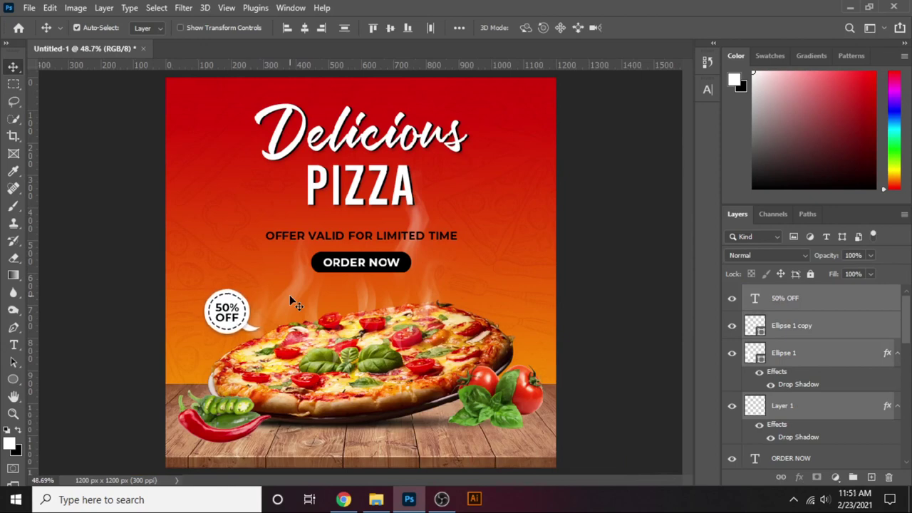
pyautogui.press('Down')
pyautogui.press('Down')
pyautogui.press('Down')
pyautogui.press('Down')
pyautogui.press('Down')
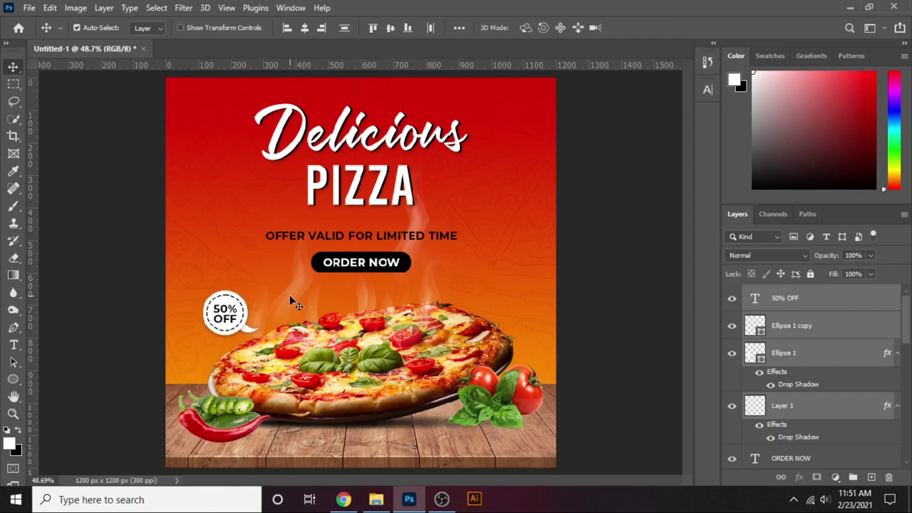
pyautogui.press('Down')
pyautogui.press('Down')
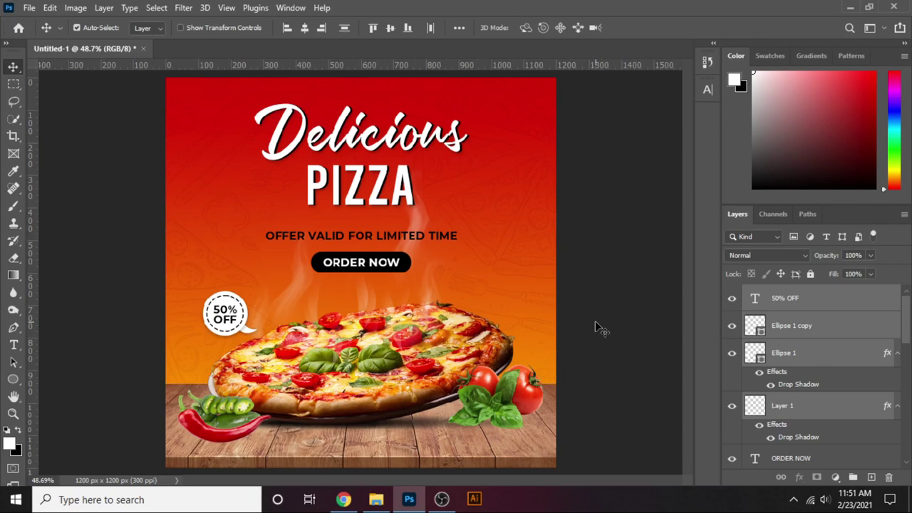
pyautogui.click(595, 326)
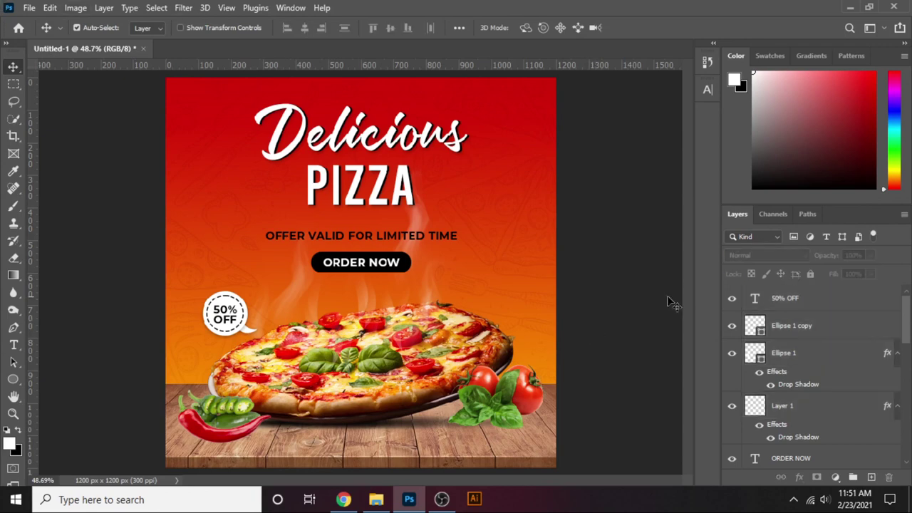